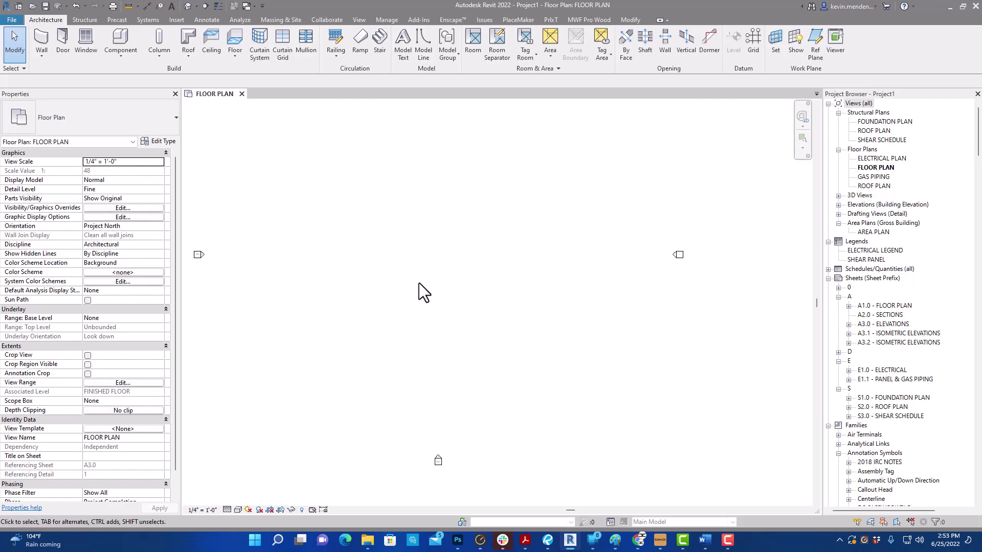
Step: Open the floor plan's visibility/graphics overrides and expand the Site model category
{"action": "key", "text": "v"}
{"action": "key", "text": "g"}
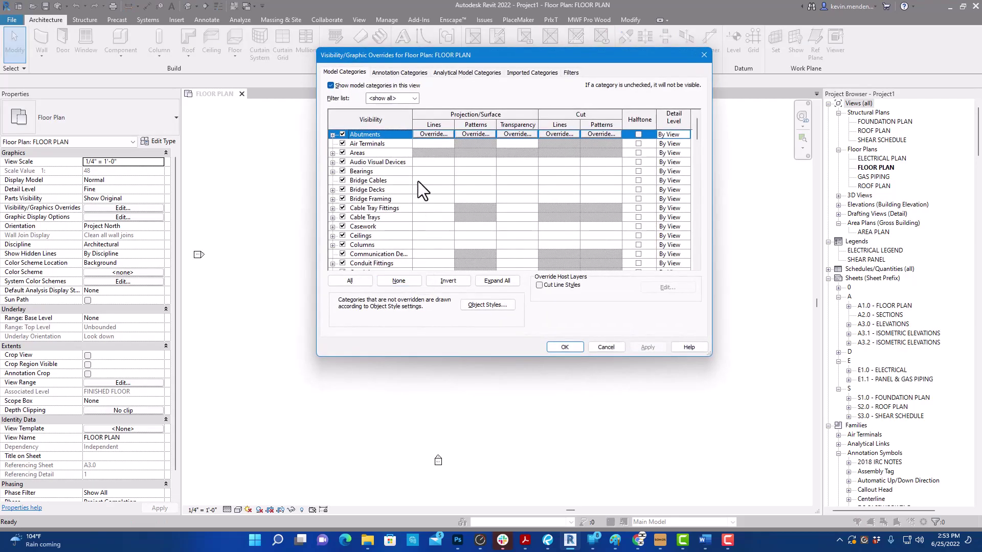
{"action": "left_click", "coordinate": [360, 183]}
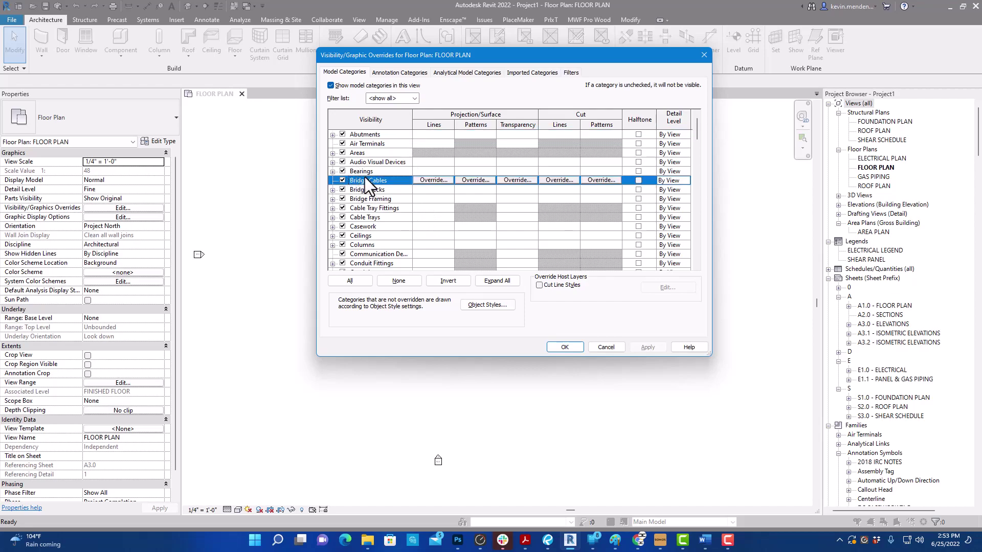
{"action": "key", "text": "s"}
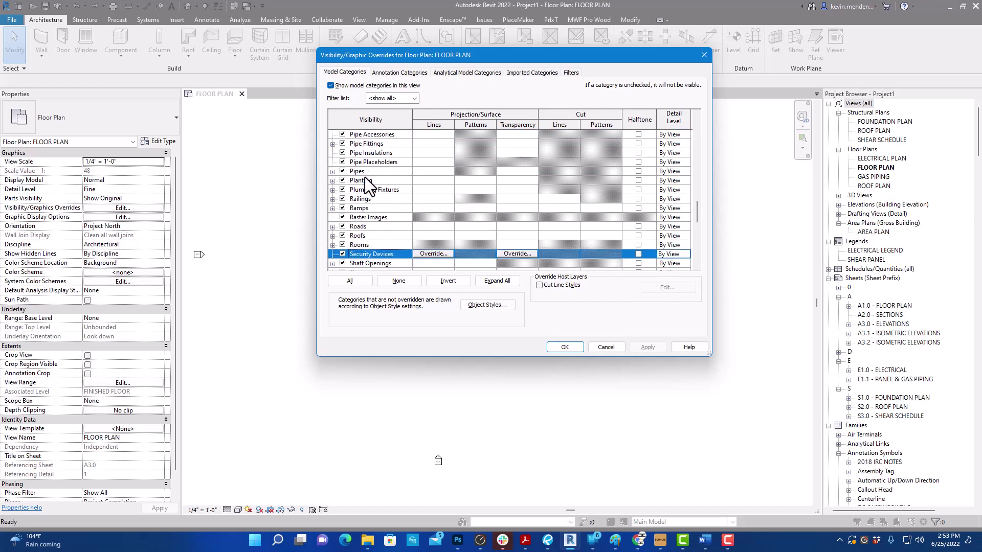
{"action": "key", "text": "shift+Up"}
{"action": "scroll", "coordinate": [365, 196], "scroll_direction": "down", "scroll_amount": 1}
{"action": "key", "text": "shift+Down"}
{"action": "scroll", "coordinate": [365, 203], "scroll_direction": "down", "scroll_amount": 2}
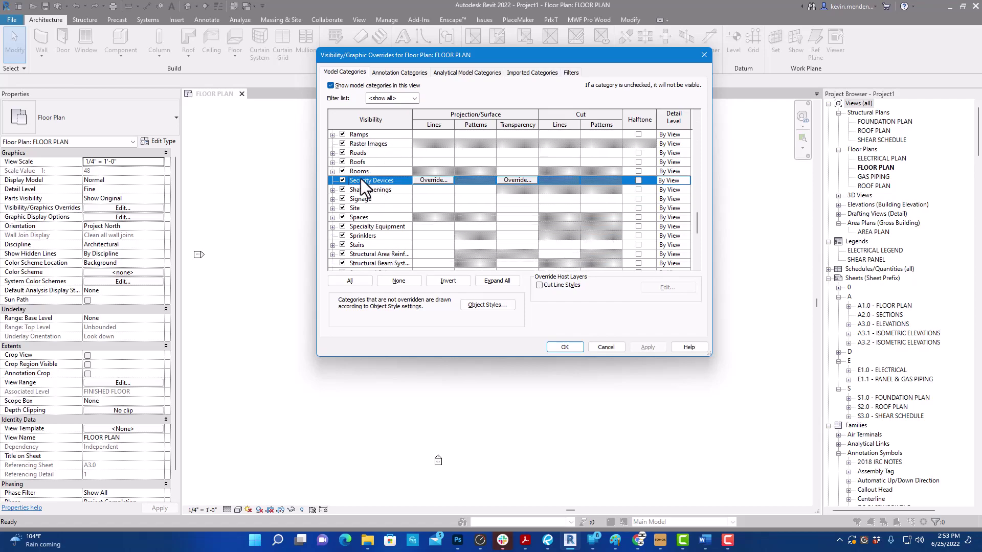
{"action": "left_click", "coordinate": [333, 208]}
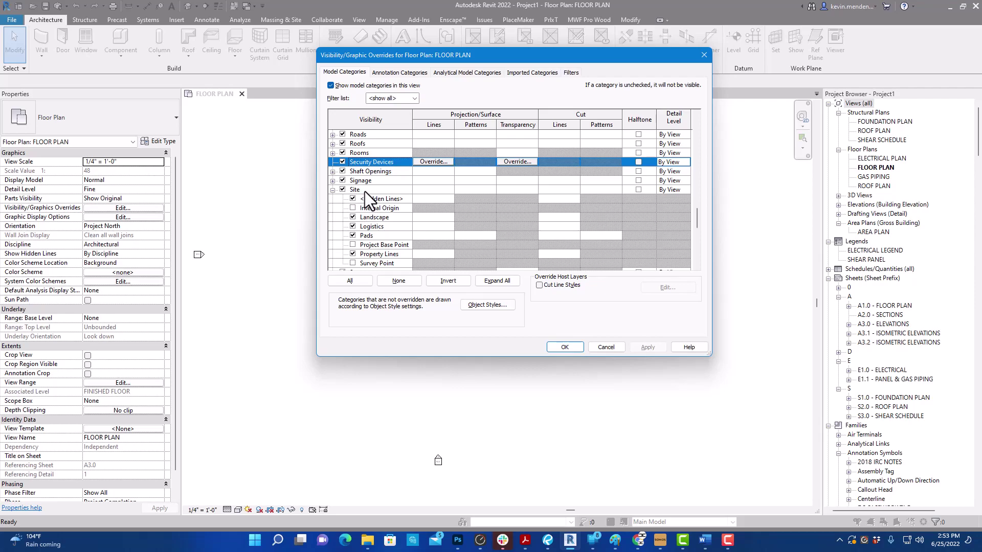
Step: Turn on the Internal Origin, Project Base Point and Survey Point under Site and accept the overrides
{"action": "left_click", "coordinate": [352, 208]}
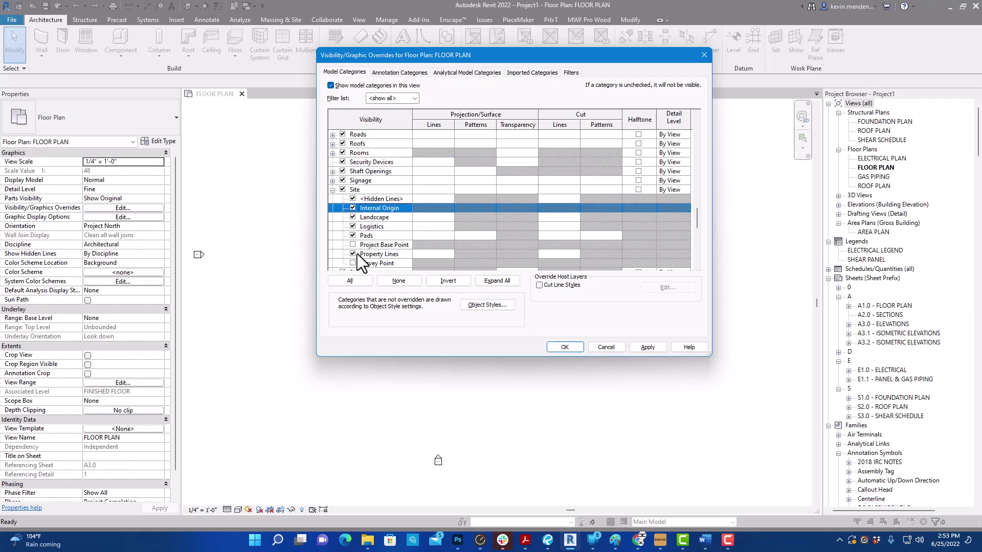
{"action": "left_click", "coordinate": [352, 245]}
{"action": "scroll", "coordinate": [376, 237], "scroll_direction": "down", "scroll_amount": 1}
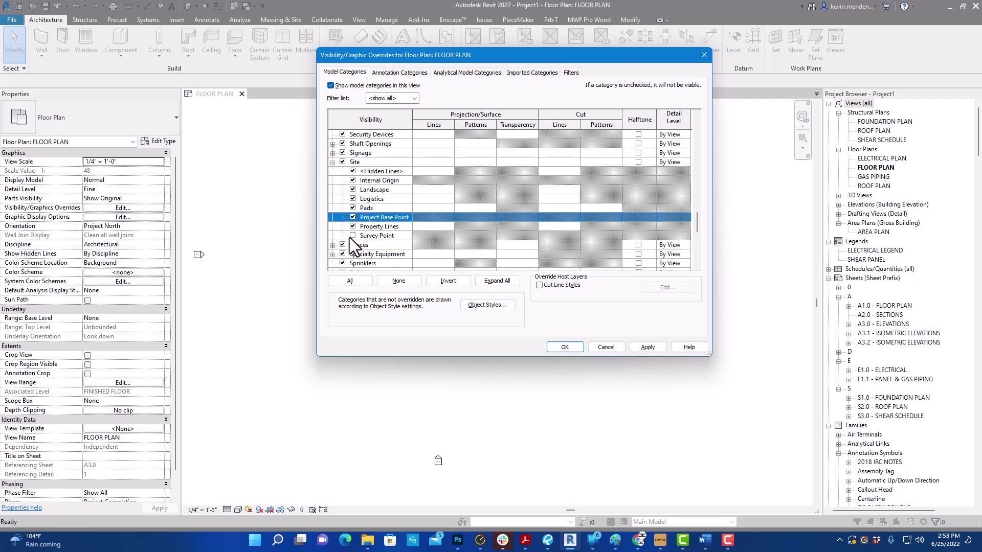
{"action": "left_click", "coordinate": [353, 236]}
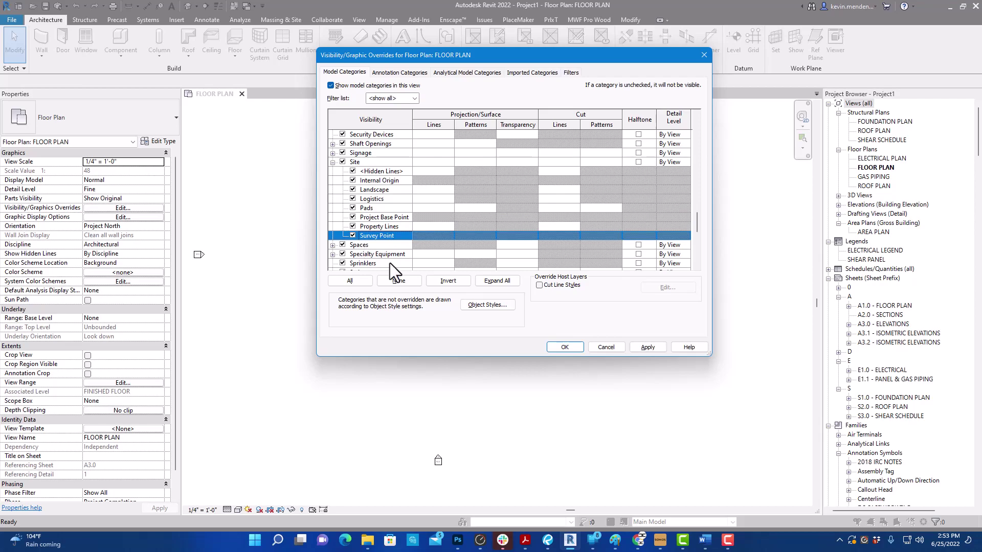
{"action": "left_click", "coordinate": [561, 347]}
Step: Try moving the project base point and survey point together off the internal origin, and undo the move
{"action": "middle_click_drag", "start_coordinate": [297, 376], "coordinate": [365, 363]}
{"action": "scroll", "coordinate": [336, 370], "scroll_direction": "up", "scroll_amount": 2}
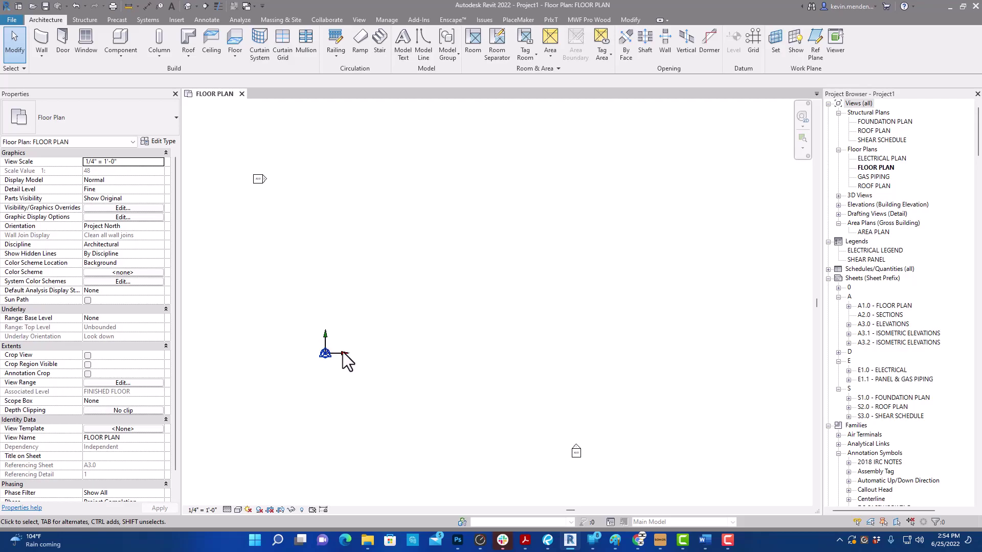
{"action": "left_click_drag", "start_coordinate": [298, 329], "coordinate": [353, 398]}
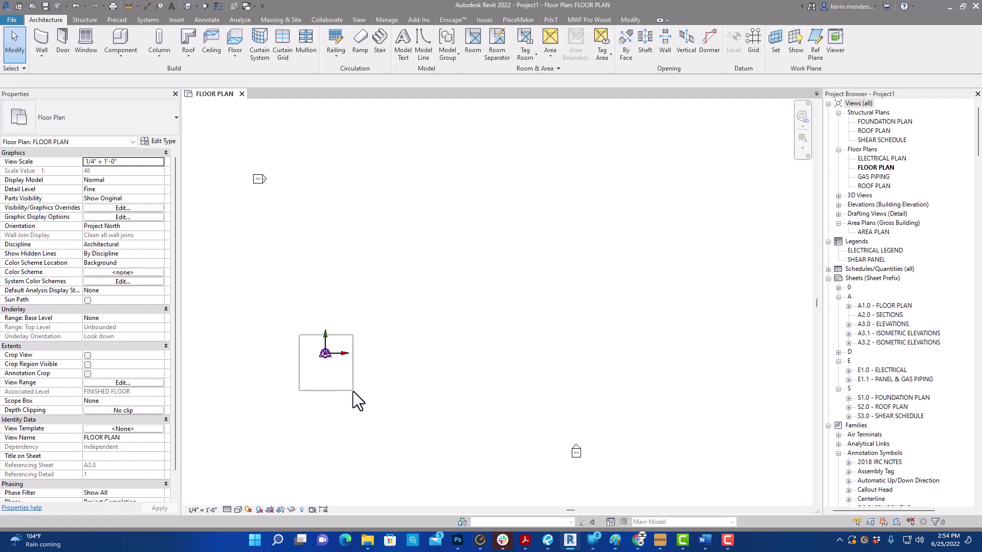
{"action": "left_click_drag", "start_coordinate": [326, 353], "coordinate": [343, 409]}
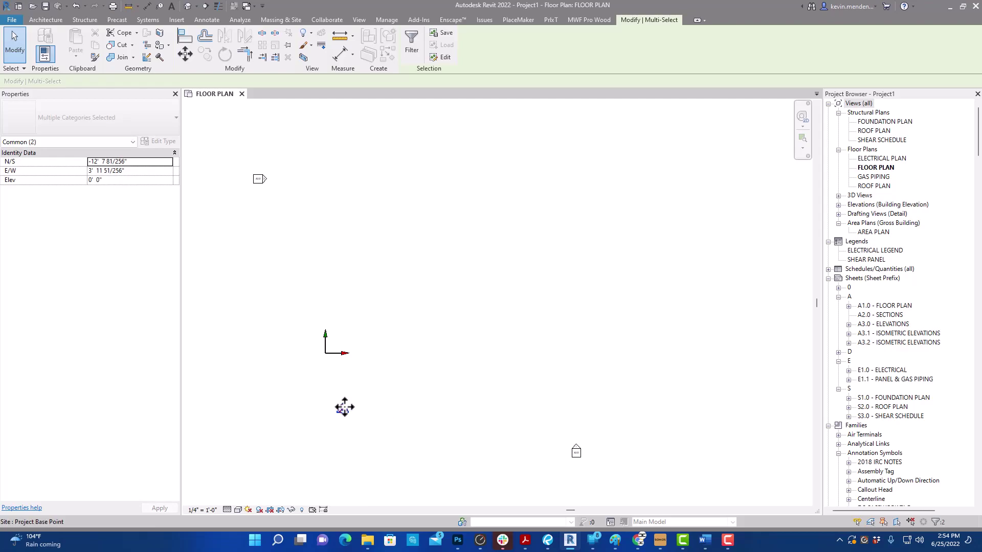
{"action": "key", "text": "ctrl+z"}
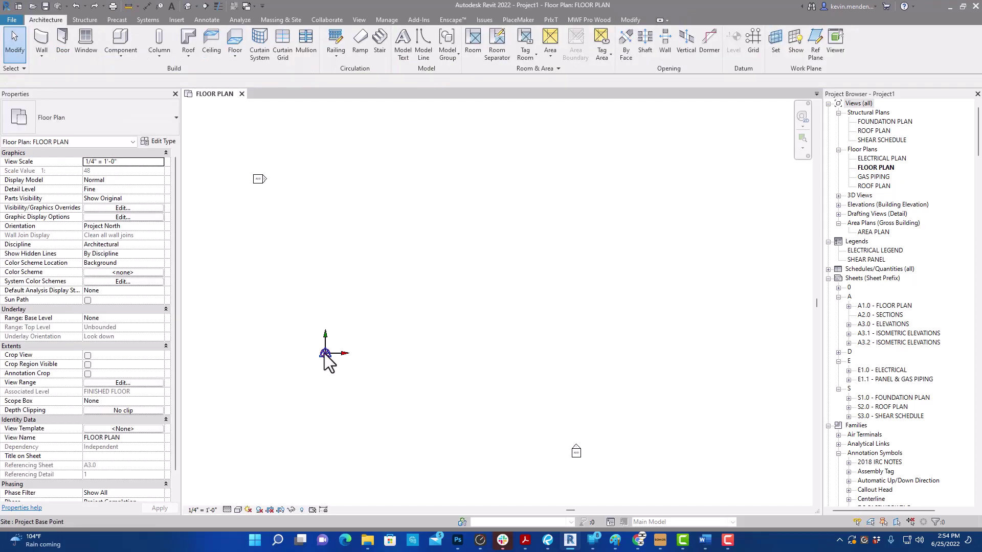
{"action": "key", "text": "ctrl+z"}
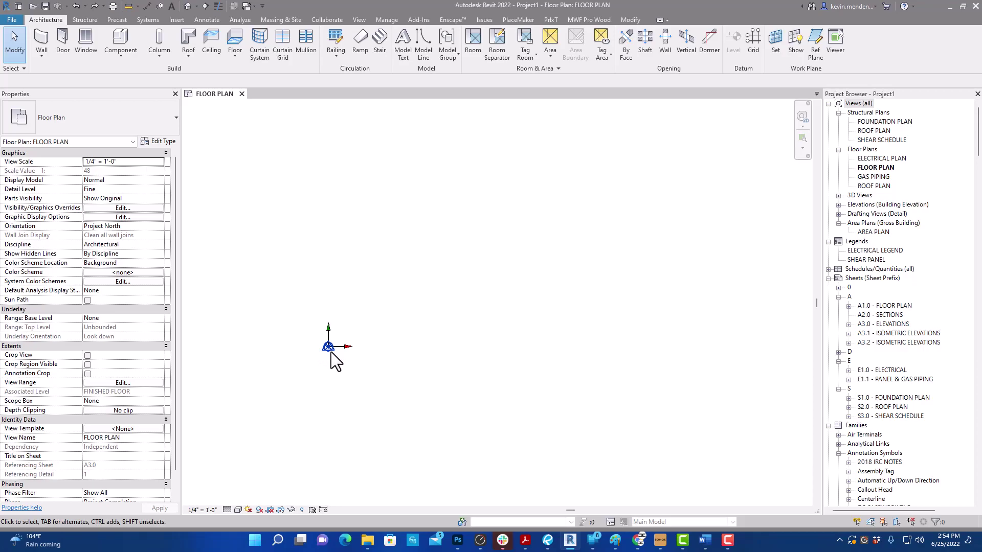
Step: Draw a vertical reference plane upward from the internal origin, past the north elevation marker
{"action": "key", "text": "r"}
{"action": "key", "text": "p"}
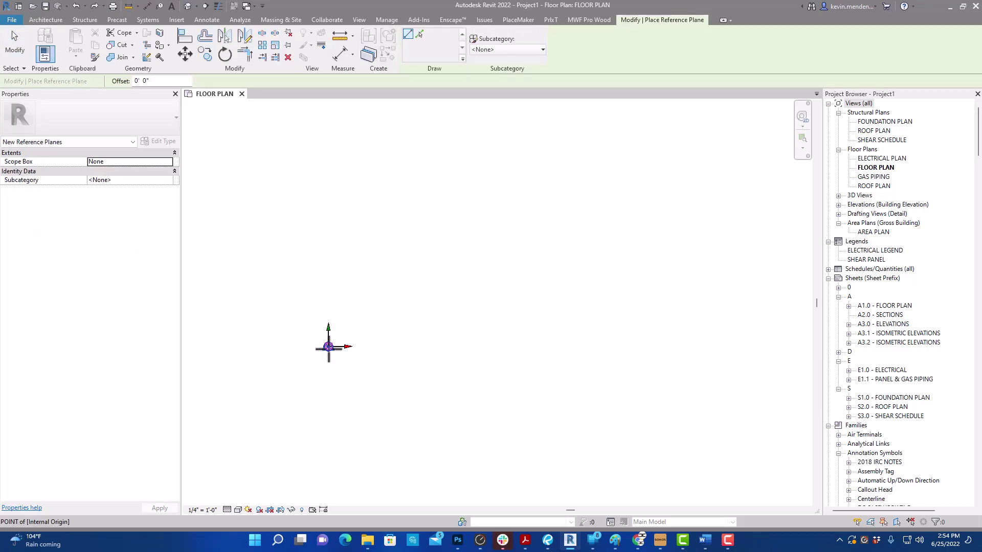
{"action": "left_click", "coordinate": [329, 346]}
{"action": "scroll", "coordinate": [322, 256], "scroll_direction": "down", "scroll_amount": 2}
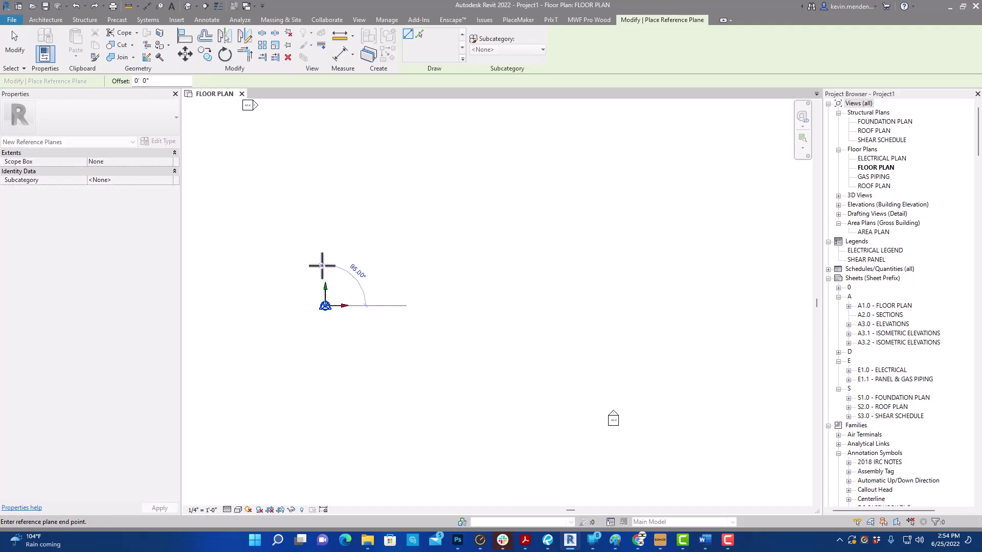
{"action": "middle_click_drag", "start_coordinate": [322, 192], "coordinate": [329, 390]}
{"action": "left_click", "coordinate": [317, 169]}
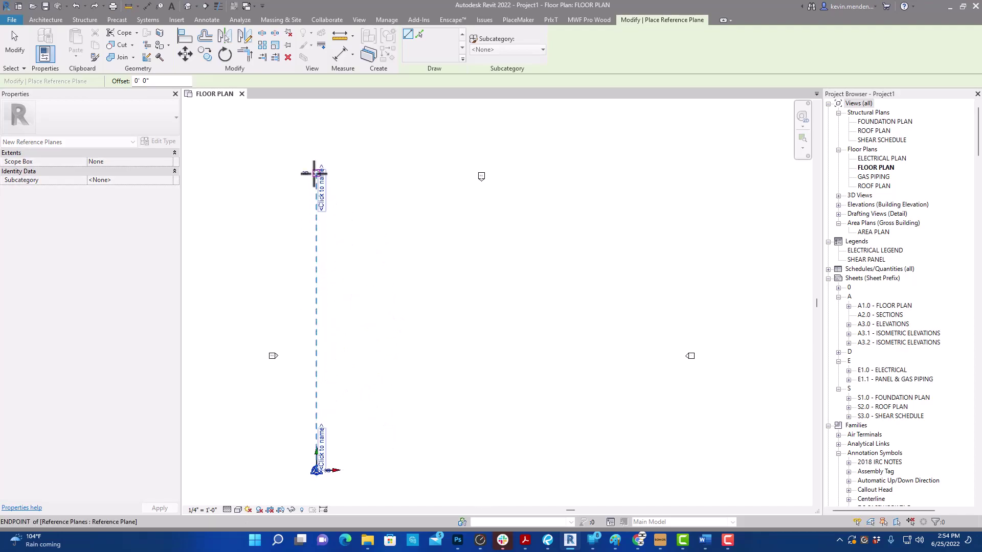
Step: Draw a horizontal reference plane from the internal origin eastward past the south elevation marker, and end the command
{"action": "middle_click_drag", "start_coordinate": [329, 460], "coordinate": [306, 335]}
{"action": "scroll", "coordinate": [312, 330], "scroll_direction": "up", "scroll_amount": 3}
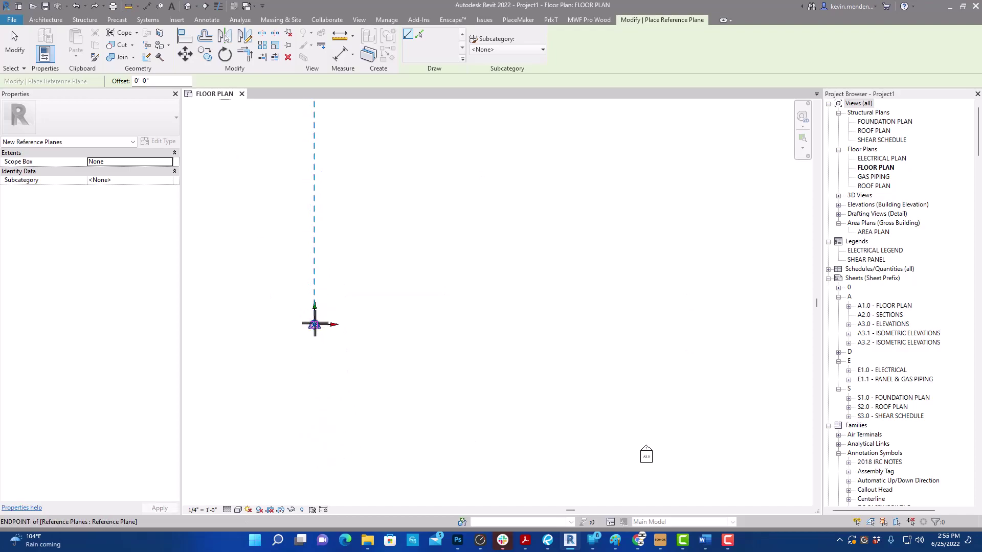
{"action": "left_click", "coordinate": [315, 325]}
{"action": "left_click", "coordinate": [749, 324]}
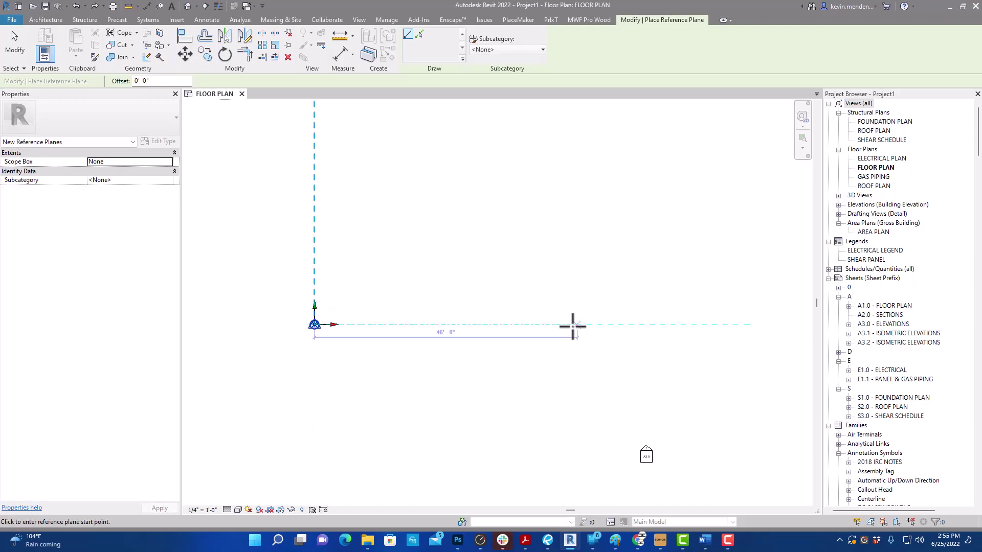
{"action": "key", "text": "Escape"}
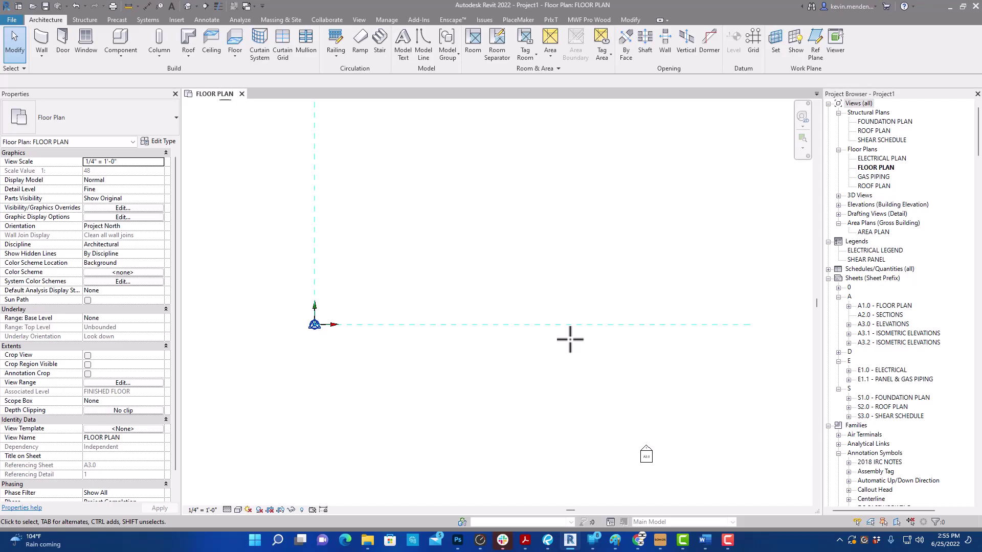
Step: Pin the horizontal and vertical reference planes in place
{"action": "left_click", "coordinate": [502, 324]}
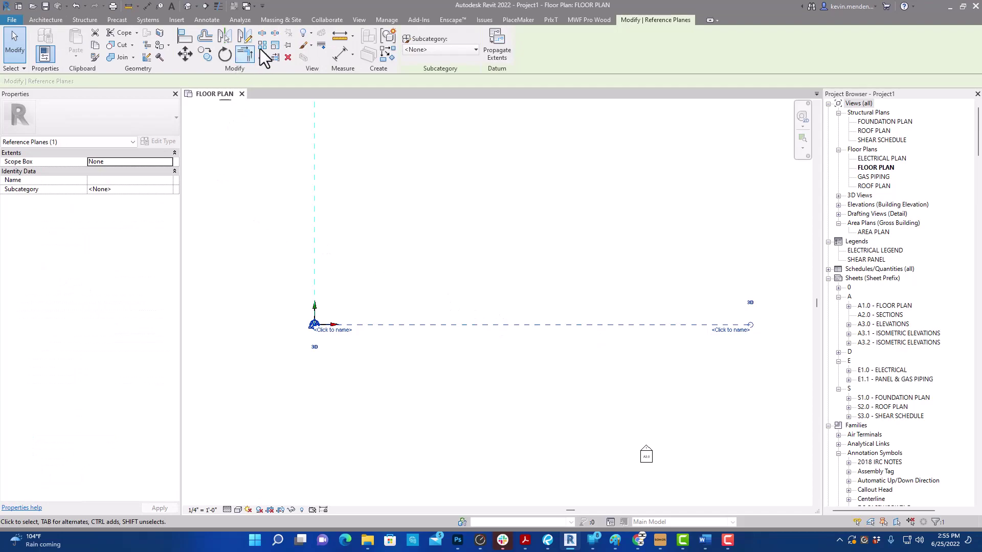
{"action": "left_click", "coordinate": [286, 47]}
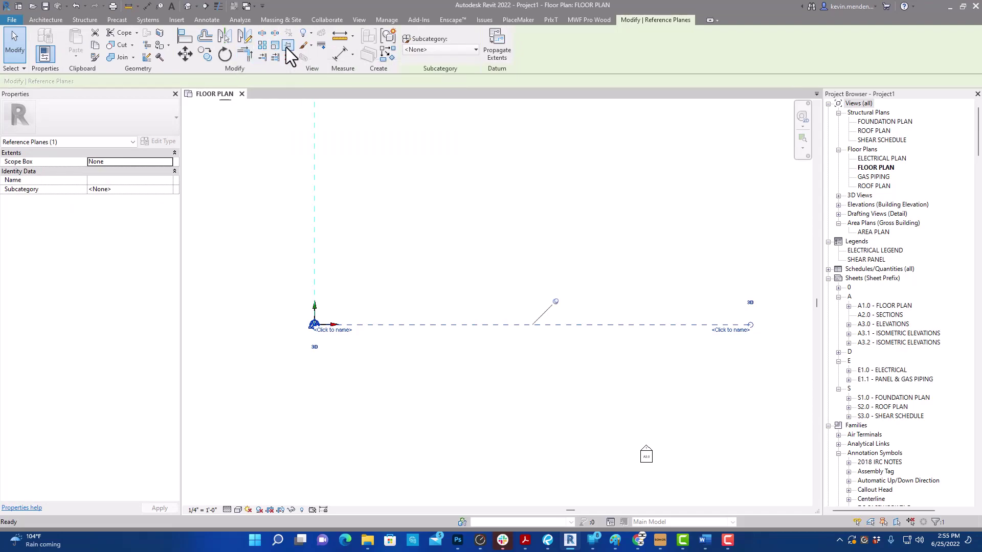
{"action": "left_click", "coordinate": [312, 168]}
{"action": "left_click", "coordinate": [290, 47]}
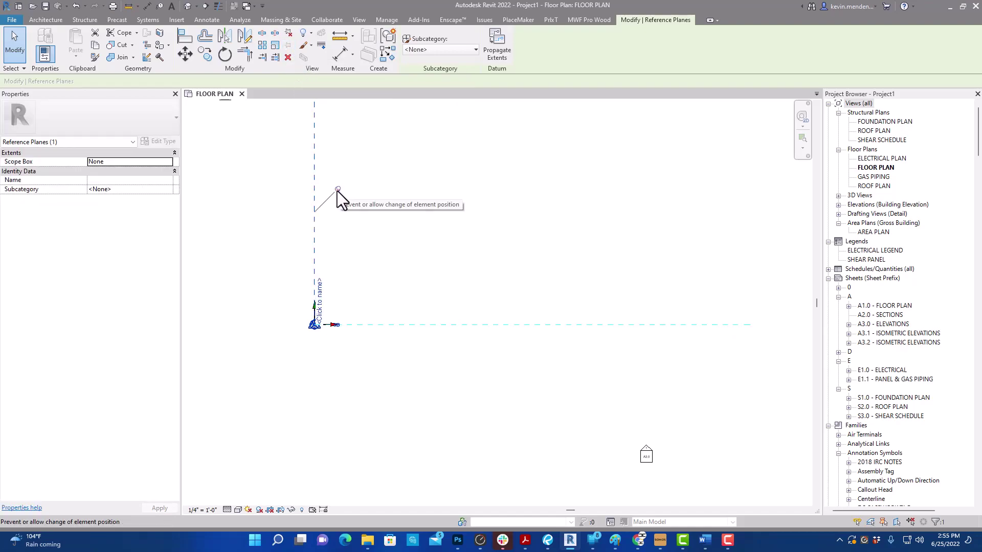
Step: Show the work plane grid in the floor plan and set its spacing to 2' 0"
{"action": "left_click", "coordinate": [45, 20]}
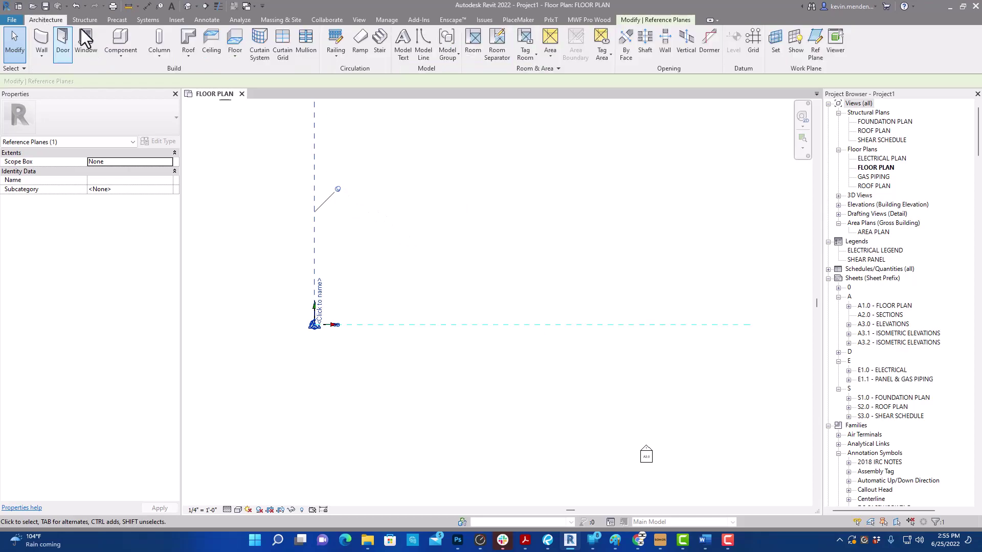
{"action": "left_click", "coordinate": [793, 43]}
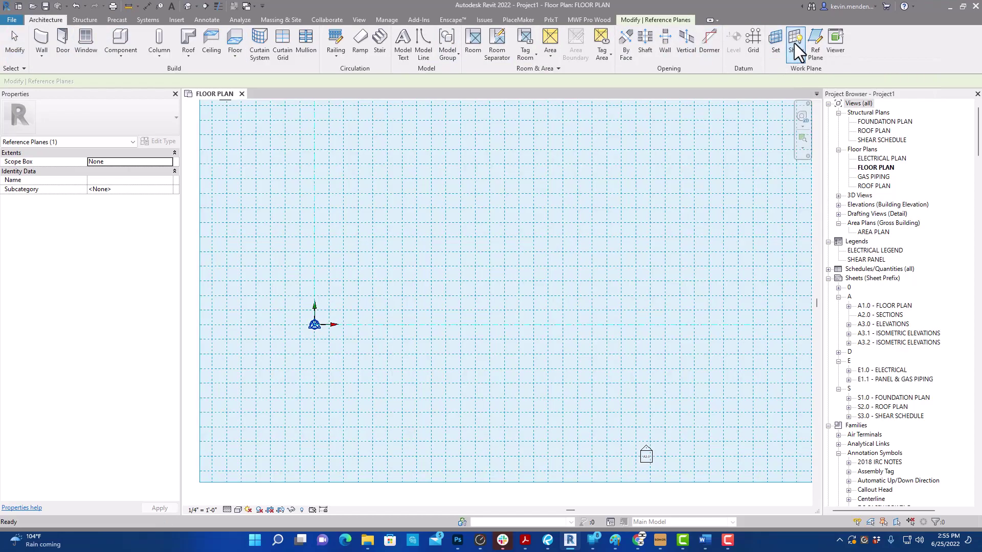
{"action": "left_click", "coordinate": [693, 136]}
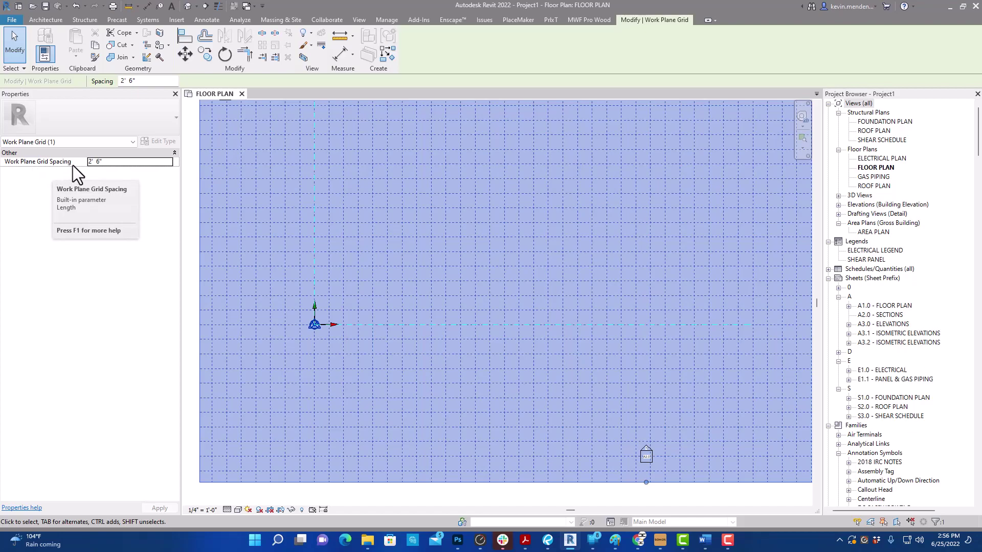
{"action": "left_click", "coordinate": [116, 163]}
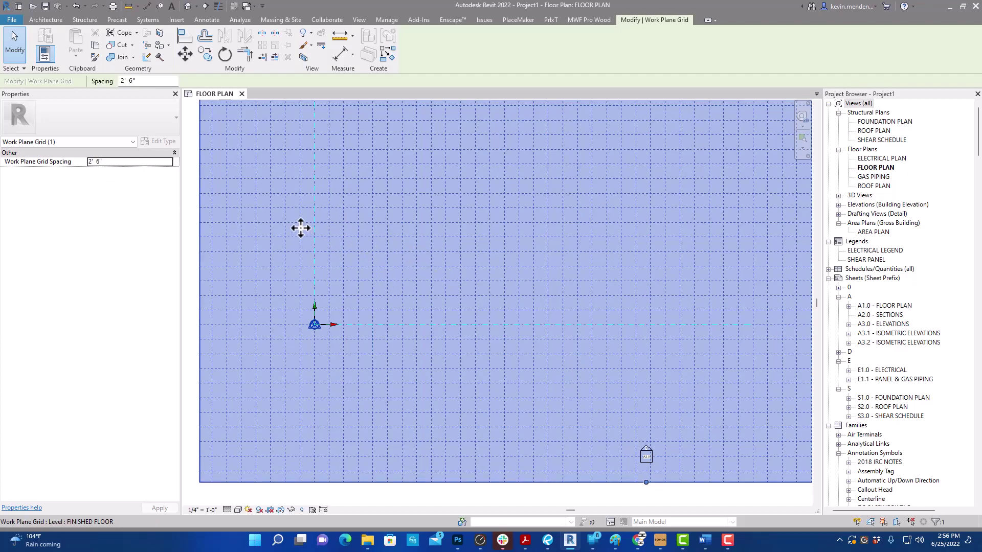
{"action": "left_click", "coordinate": [133, 163]}
{"action": "type", "text": "2"}
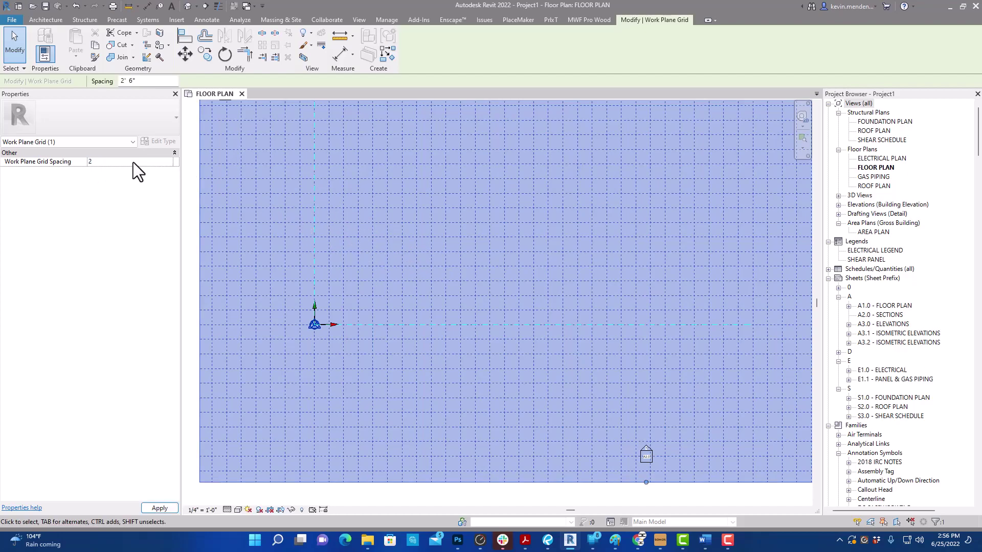
{"action": "key", "text": "Return"}
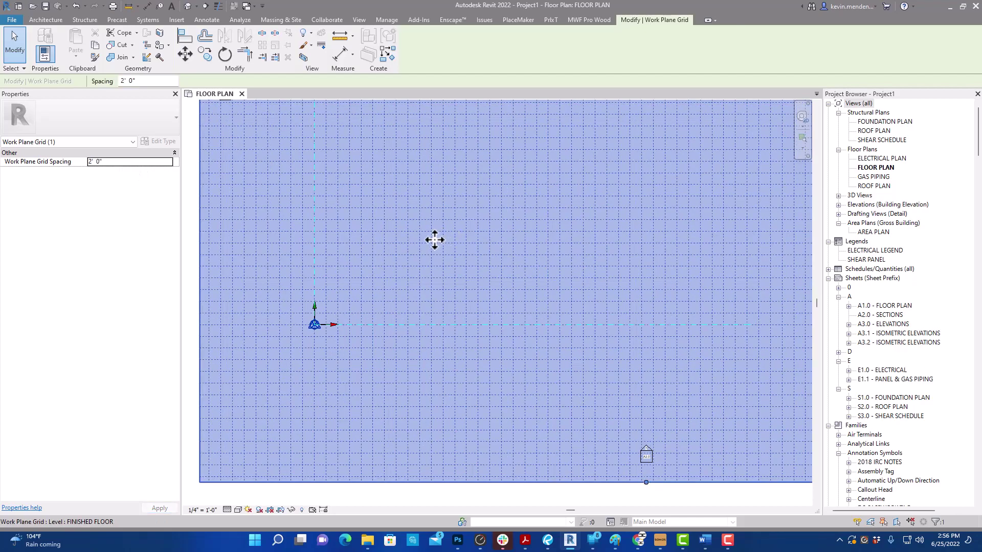
Step: Align the nearest vertical line of the work plane grid to the vertical reference plane through the internal origin
{"action": "middle_click_drag", "start_coordinate": [423, 248], "coordinate": [439, 294]}
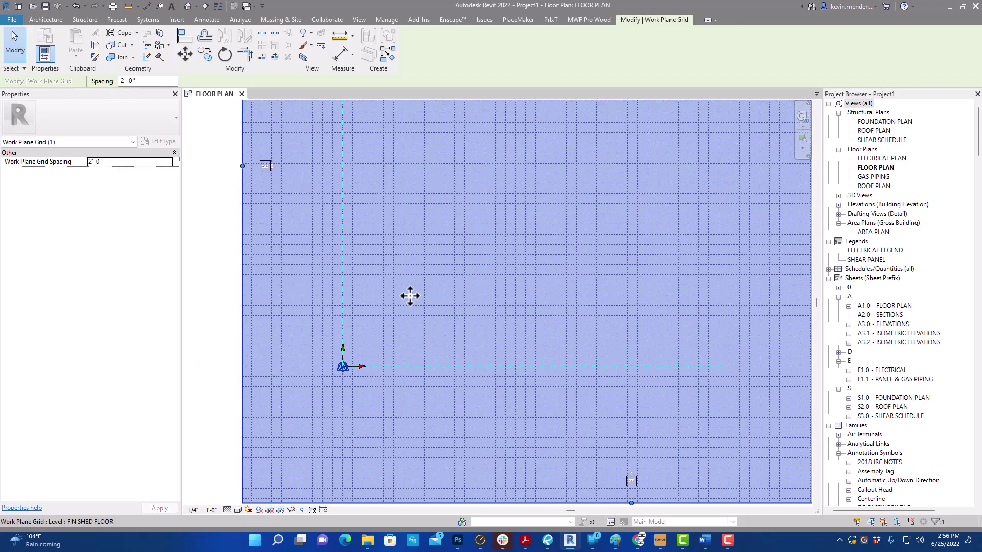
{"action": "scroll", "coordinate": [383, 278], "scroll_direction": "up", "scroll_amount": 2}
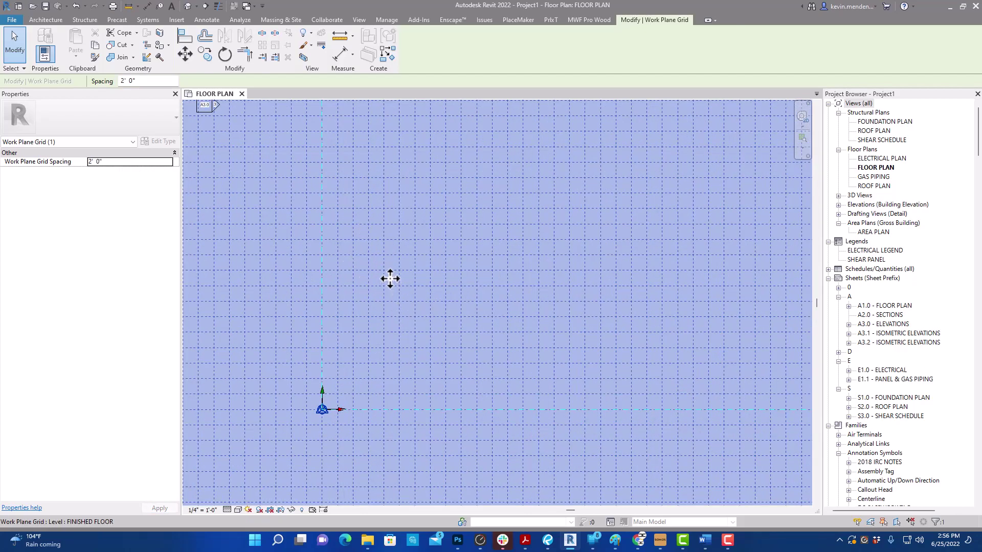
{"action": "scroll", "coordinate": [390, 274], "scroll_direction": "down", "scroll_amount": 2}
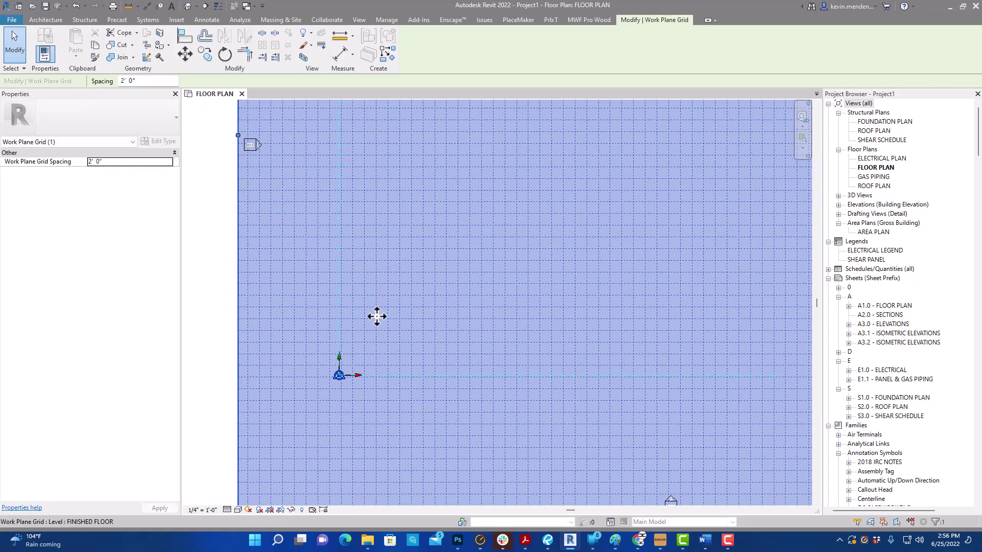
{"action": "scroll", "coordinate": [364, 353], "scroll_direction": "up", "scroll_amount": 2}
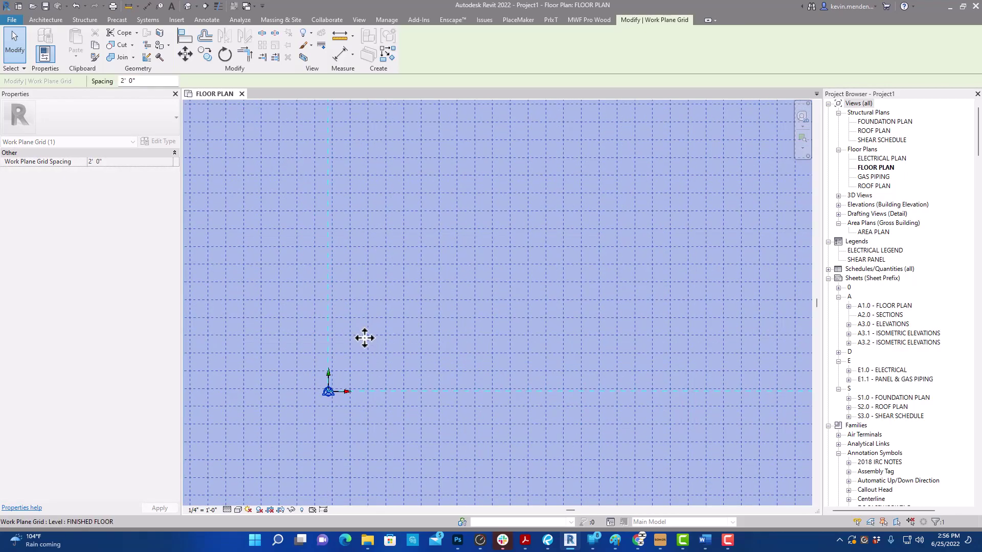
{"action": "scroll", "coordinate": [342, 368], "scroll_direction": "up", "scroll_amount": 2}
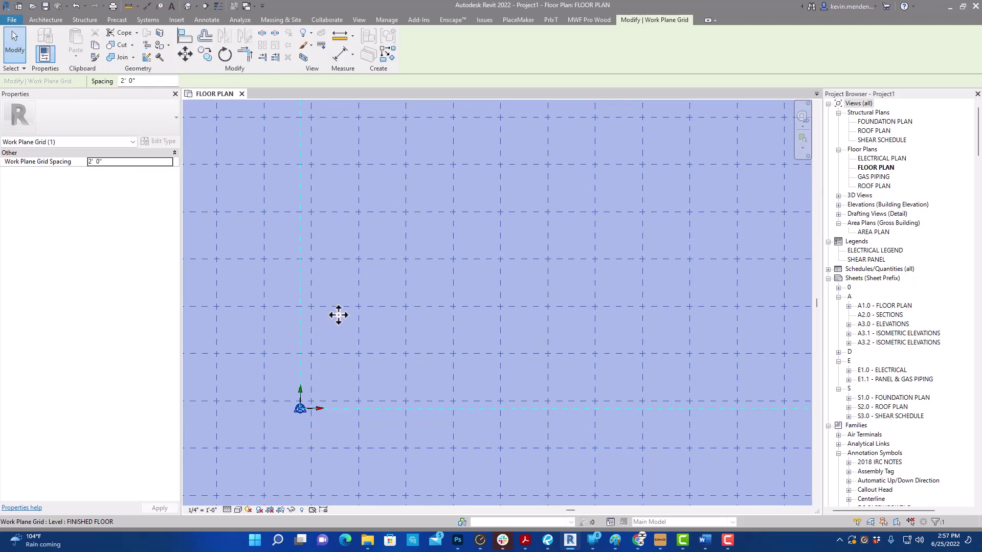
{"action": "key", "text": "Escape"}
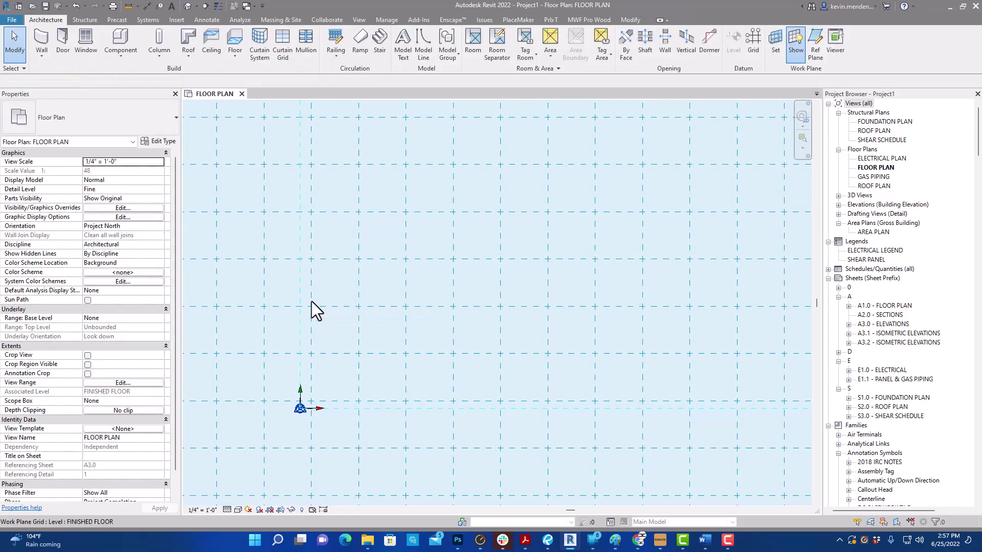
{"action": "key", "text": "l"}
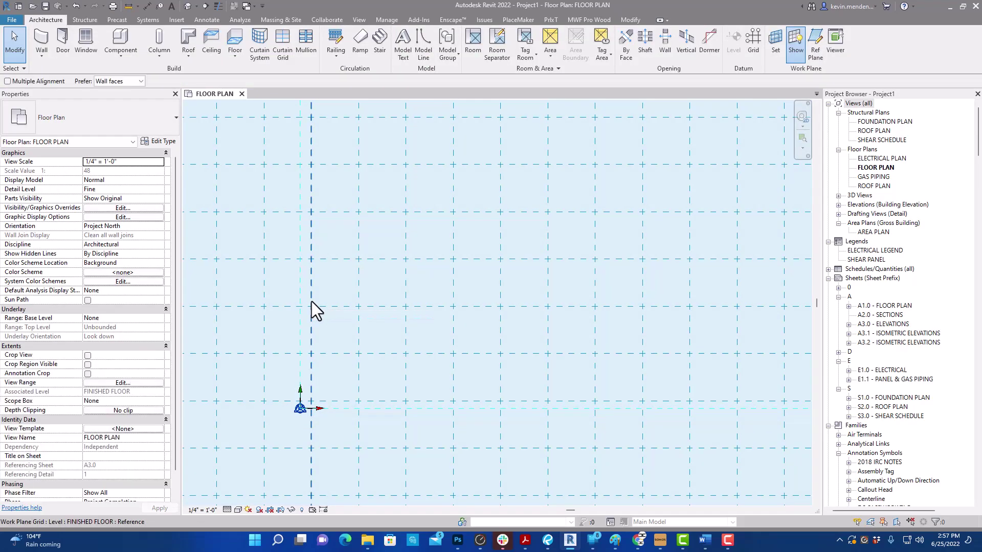
{"action": "left_click", "coordinate": [299, 292]}
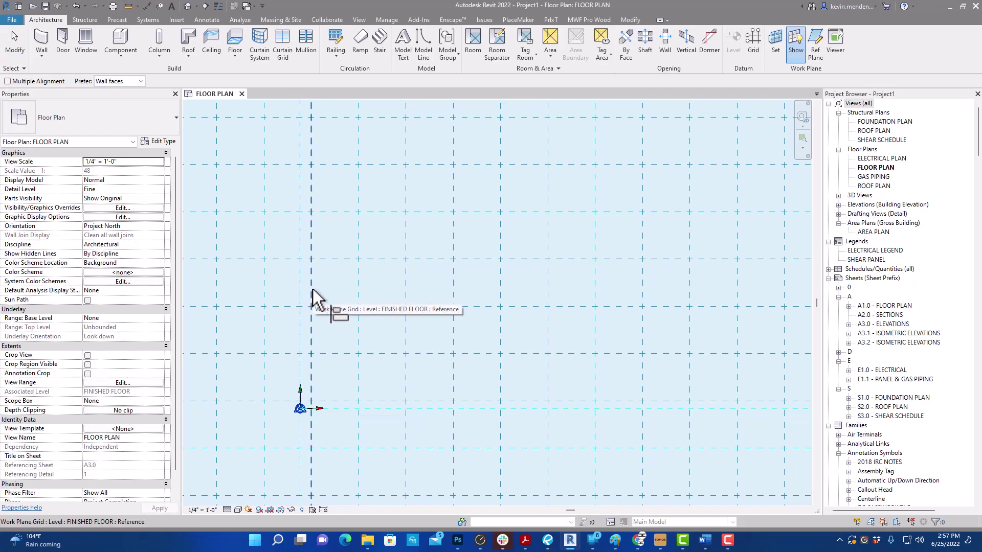
{"action": "left_click", "coordinate": [311, 290]}
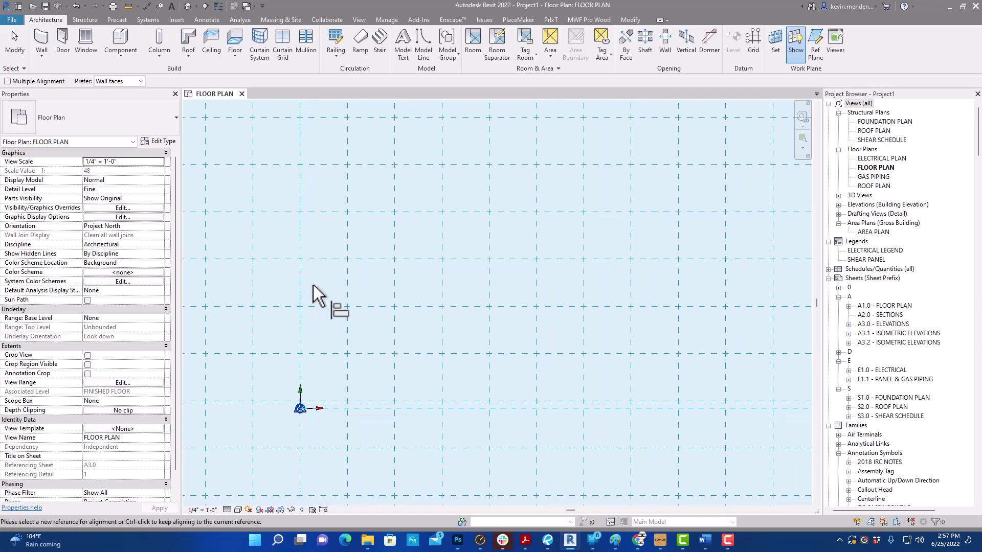
Step: Align the nearest horizontal grid line to the horizontal reference plane through the internal origin, and end the Align command
{"action": "left_click", "coordinate": [413, 408]}
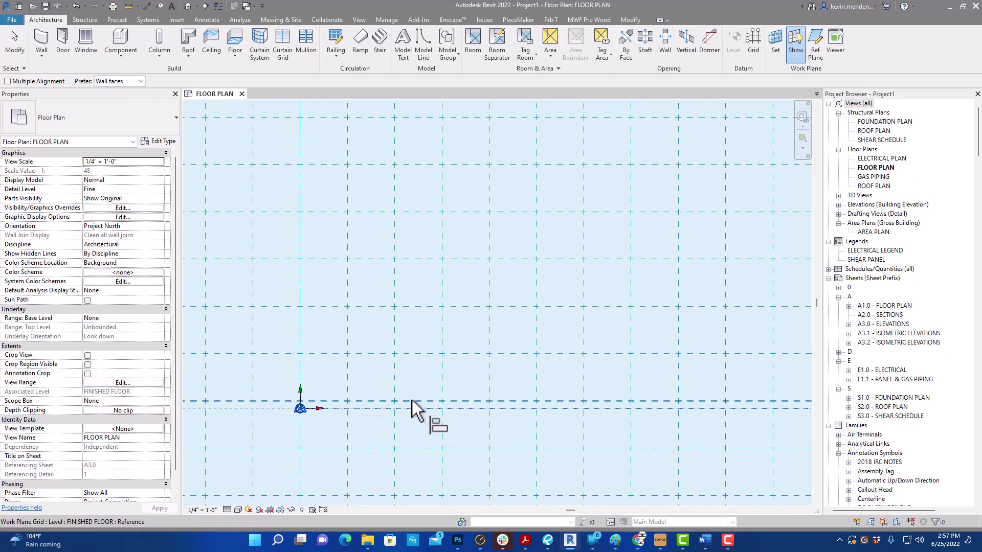
{"action": "left_click", "coordinate": [412, 401]}
{"action": "scroll", "coordinate": [430, 399], "scroll_direction": "down", "scroll_amount": 1}
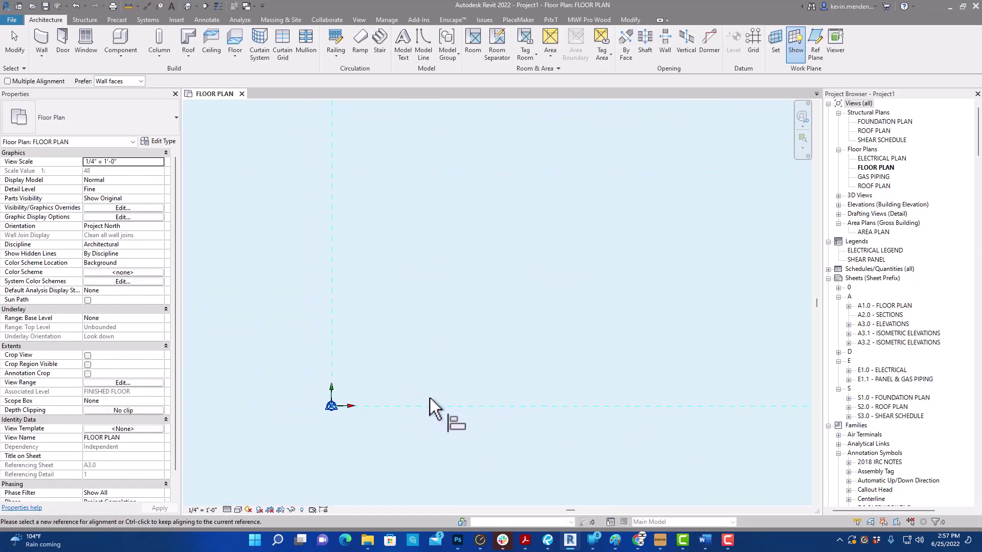
{"action": "middle_click_drag", "start_coordinate": [521, 414], "coordinate": [422, 417]}
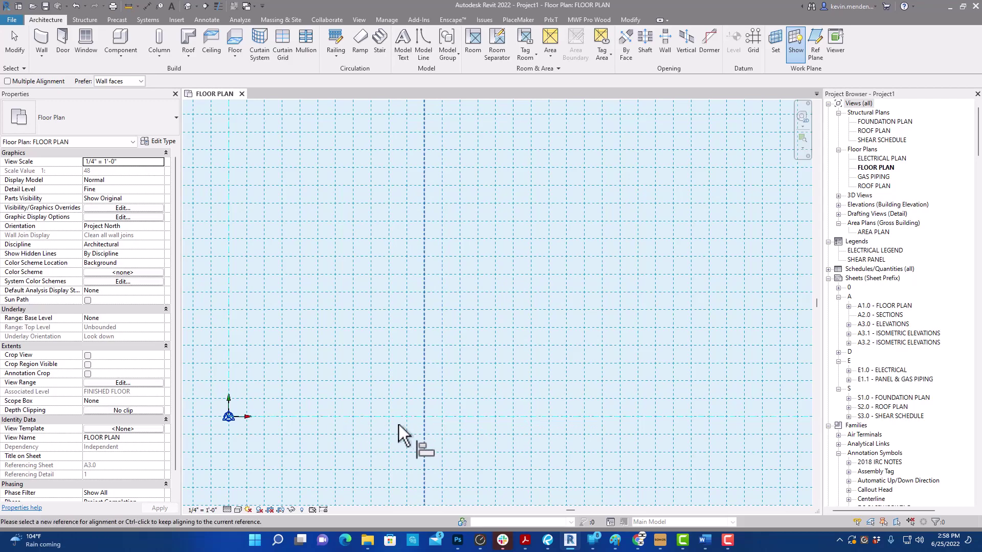
{"action": "left_click", "coordinate": [228, 258]}
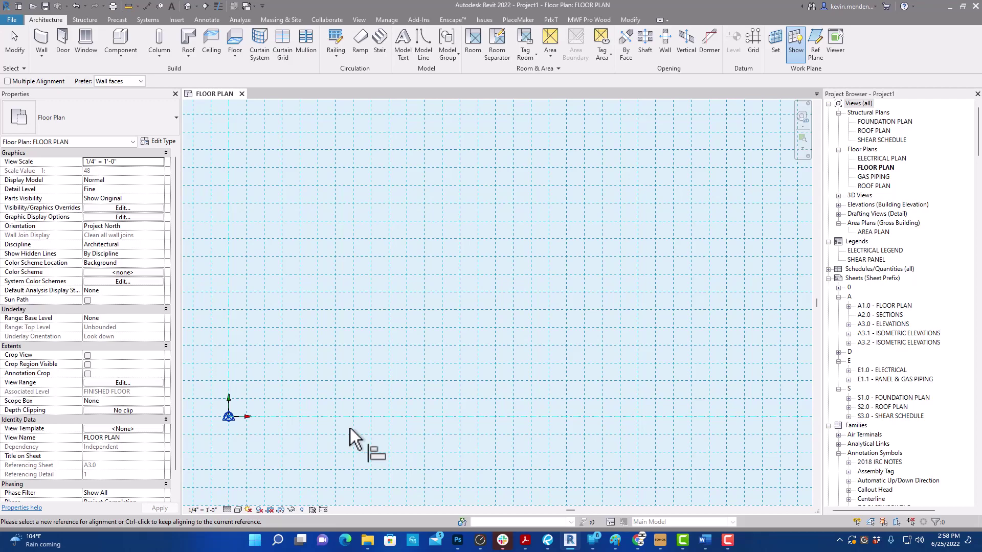
{"action": "key", "text": "Escape"}
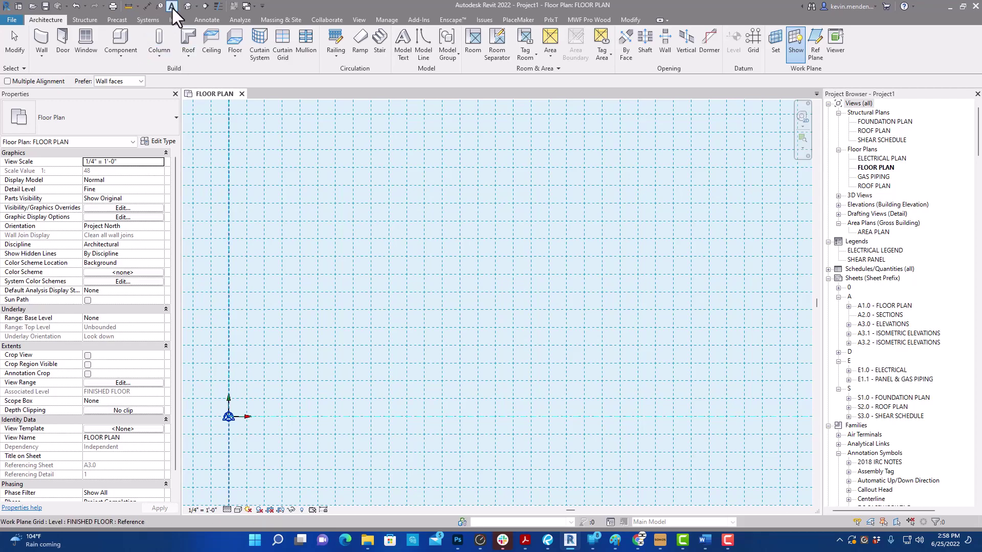
Step: Open the default 3D view and show its work plane
{"action": "left_click", "coordinate": [187, 6]}
{"action": "left_click", "coordinate": [794, 41]}
{"action": "middle_click_drag", "start_coordinate": [443, 302], "coordinate": [506, 312]}
{"action": "scroll", "coordinate": [431, 244], "scroll_direction": "up", "scroll_amount": 4}
{"action": "scroll", "coordinate": [432, 243], "scroll_direction": "down", "scroll_amount": 2}
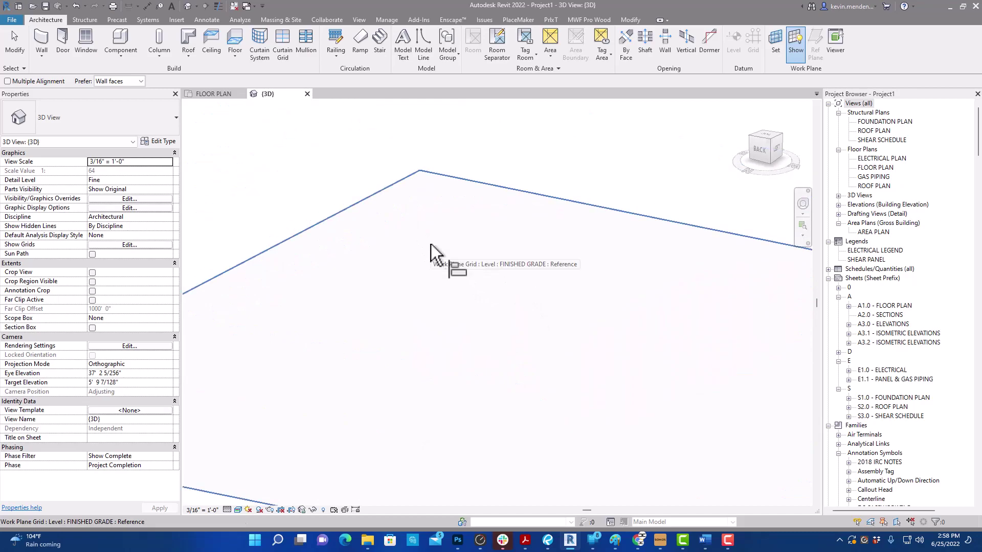
Step: Turn on the visibility of the Levels annotation category in the 3D view
{"action": "scroll", "coordinate": [430, 245], "scroll_direction": "down", "scroll_amount": 1}
{"action": "key", "text": "v"}
{"action": "key", "text": "g"}
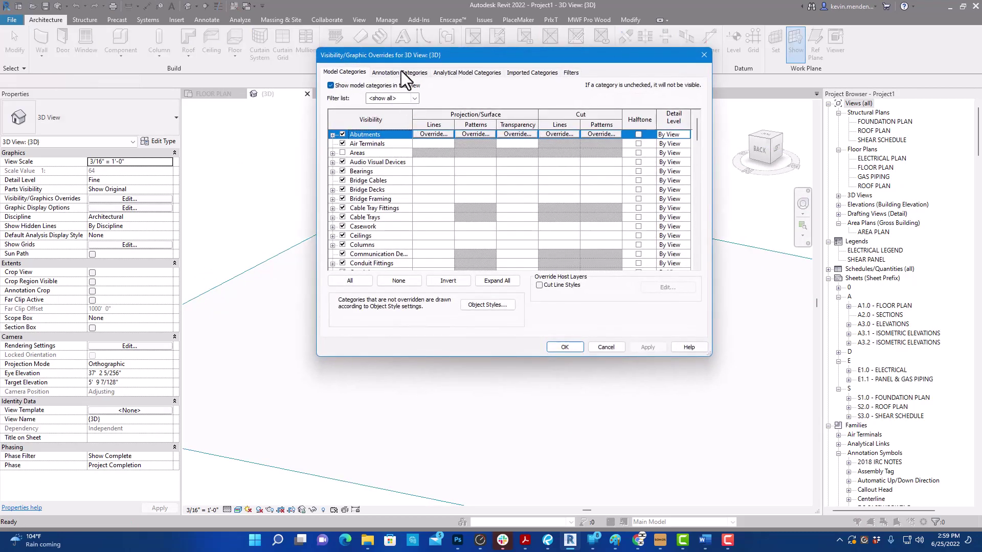
{"action": "left_click", "coordinate": [401, 72]}
{"action": "left_click", "coordinate": [381, 186]}
{"action": "scroll", "coordinate": [382, 195], "scroll_direction": "down", "scroll_amount": 4}
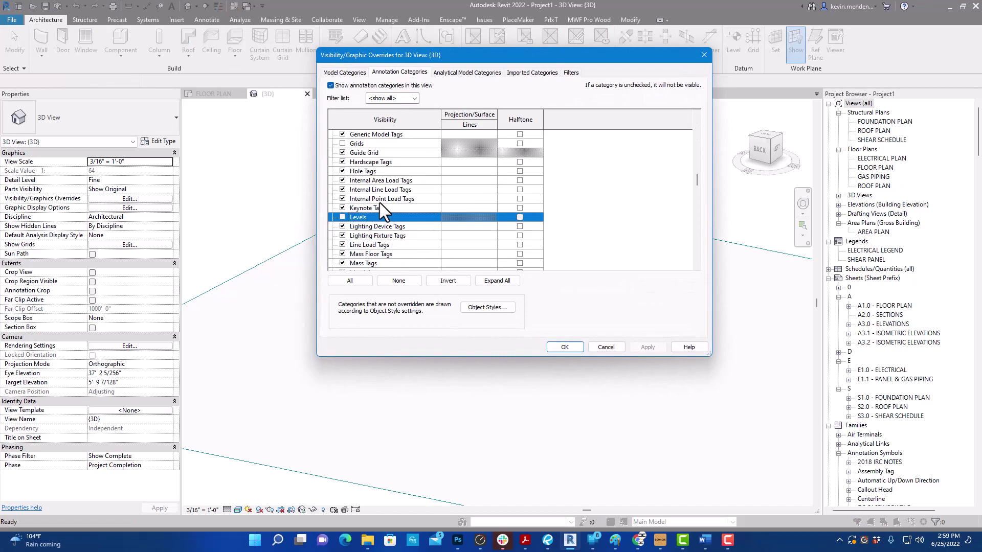
{"action": "left_click", "coordinate": [342, 217]}
{"action": "left_click", "coordinate": [565, 346]}
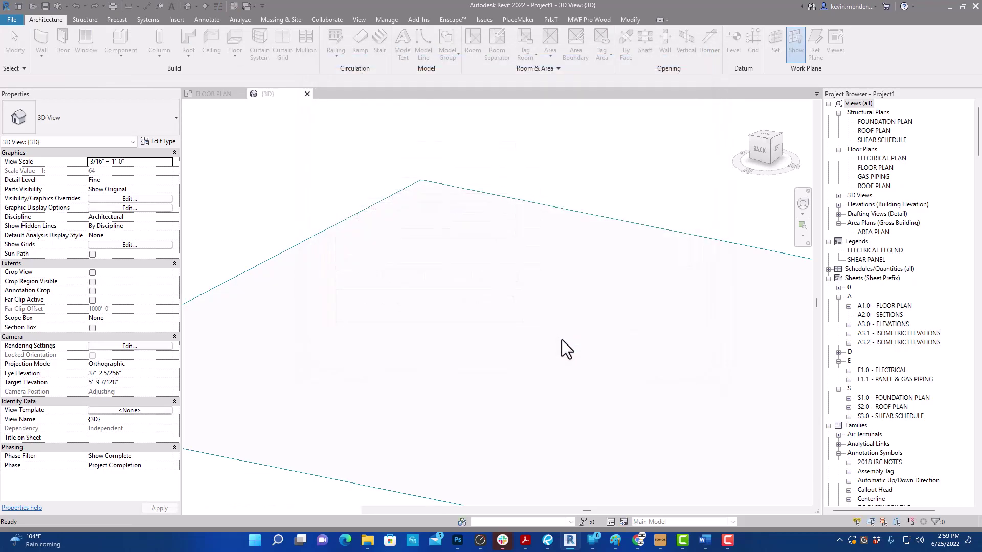
Step: Set the 3D view's work plane to Level : FAMILY ROOM PLATE HT
{"action": "middle_click_drag", "start_coordinate": [683, 263], "coordinate": [588, 272]}
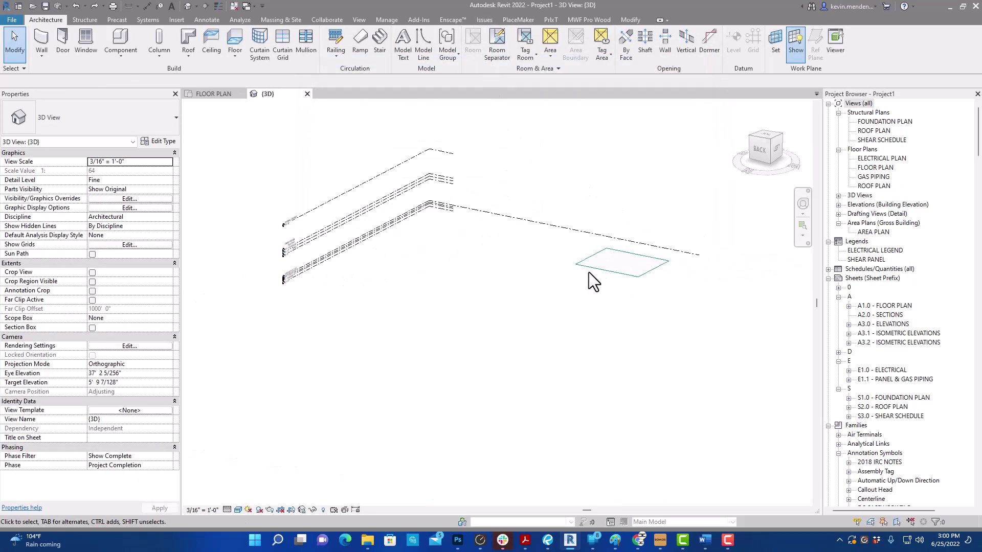
{"action": "scroll", "coordinate": [589, 266], "scroll_direction": "up", "scroll_amount": 1}
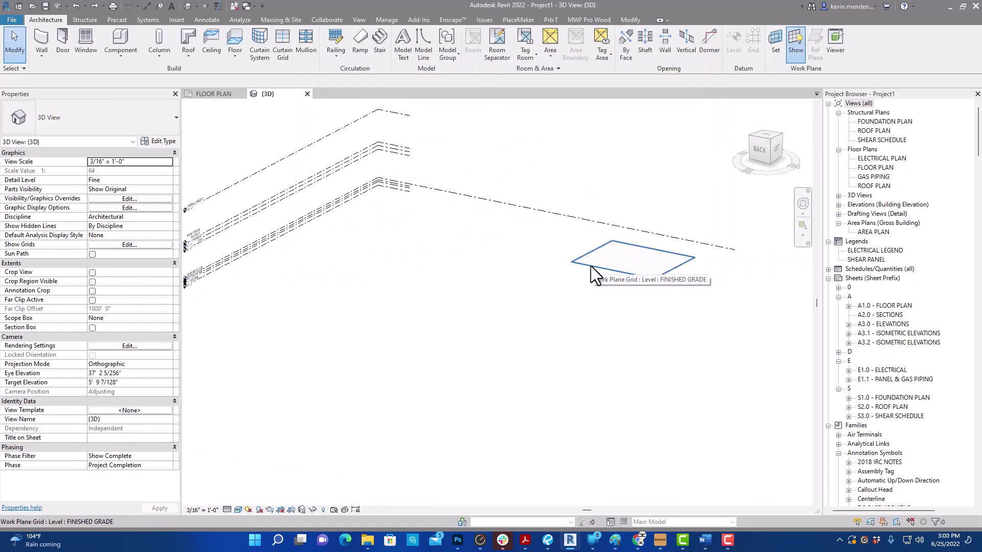
{"action": "left_click", "coordinate": [591, 266]}
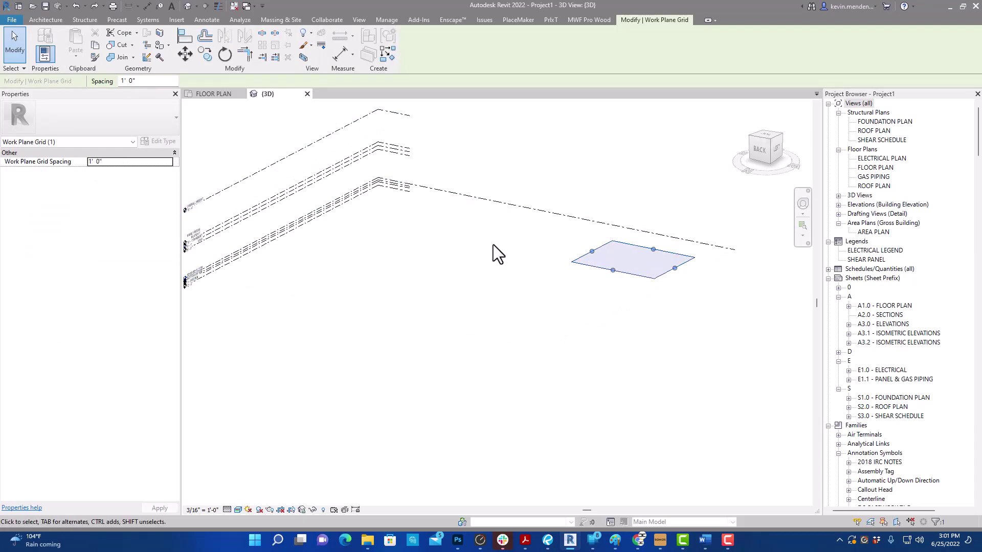
{"action": "left_click", "coordinate": [46, 19]}
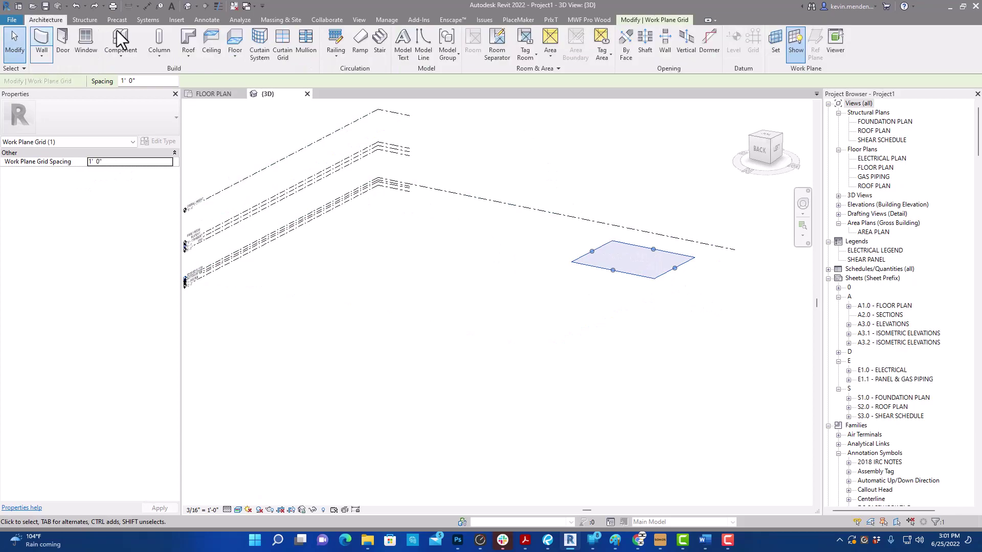
{"action": "left_click", "coordinate": [776, 37]}
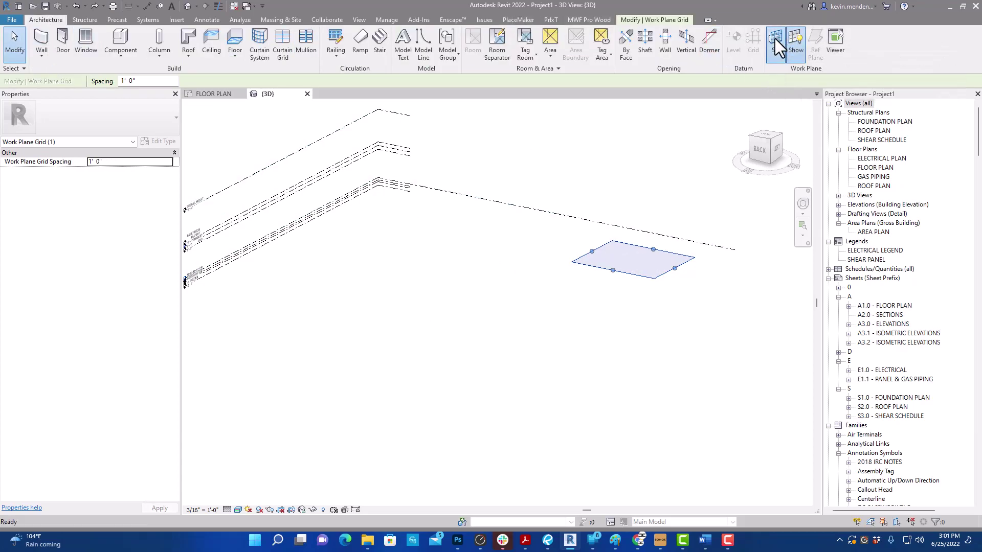
{"action": "left_click", "coordinate": [492, 268]}
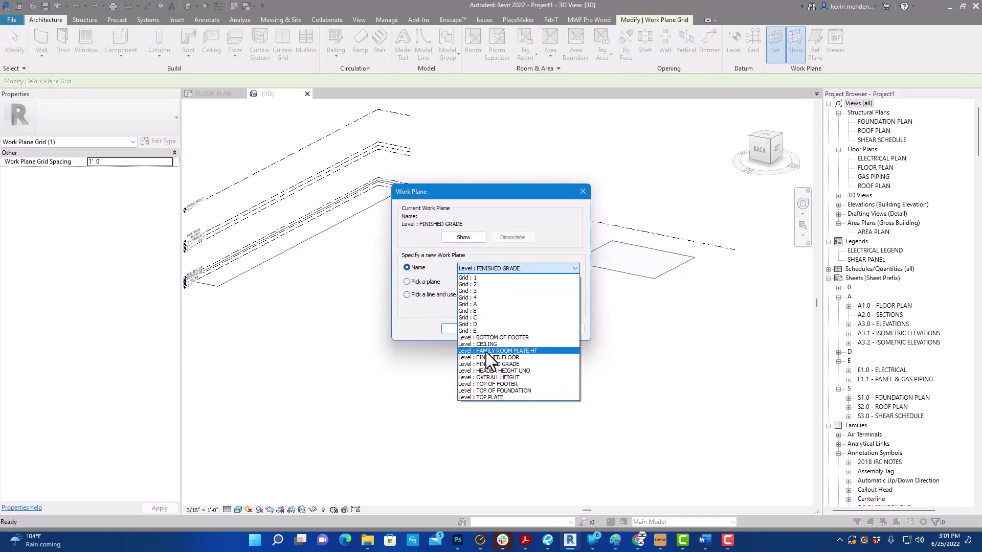
{"action": "left_click", "coordinate": [486, 349]}
{"action": "left_click", "coordinate": [463, 329]}
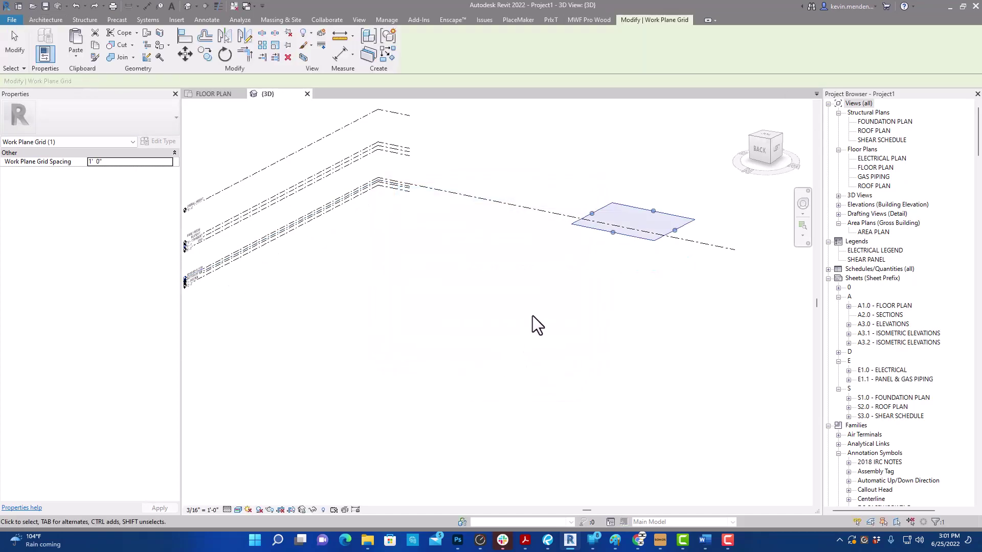
Step: Toggle the work plane display in the 3D view, and set the work plane to Level : HEADER HEIGHT UNO
{"action": "left_click", "coordinate": [47, 20]}
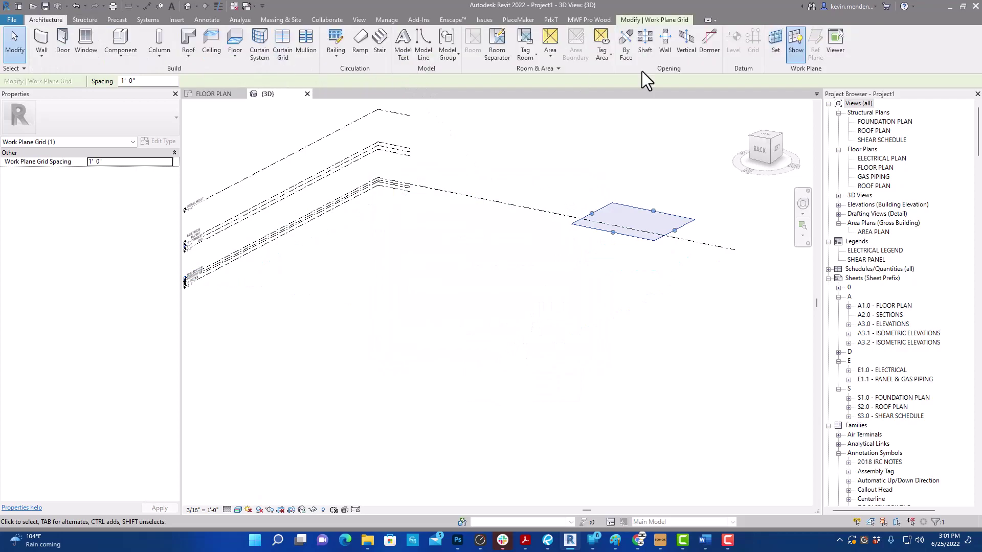
{"action": "left_click", "coordinate": [793, 53]}
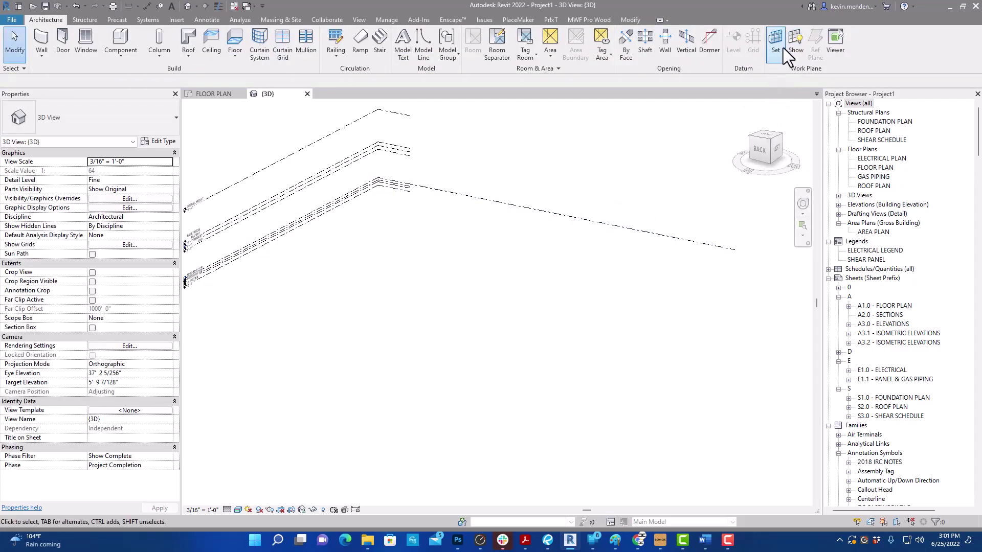
{"action": "left_click", "coordinate": [775, 42]}
{"action": "left_click", "coordinate": [483, 268]}
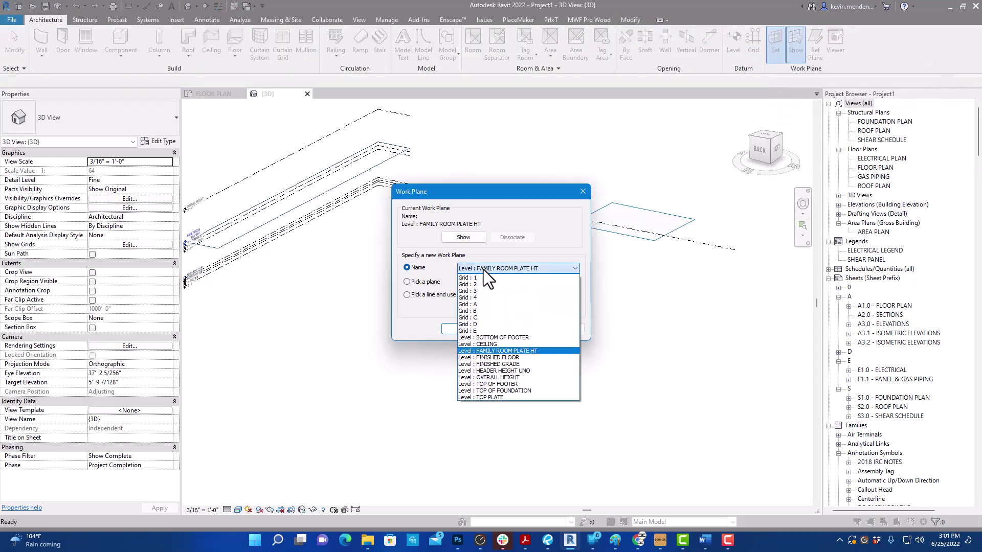
{"action": "left_click", "coordinate": [483, 376]}
{"action": "left_click", "coordinate": [470, 326]}
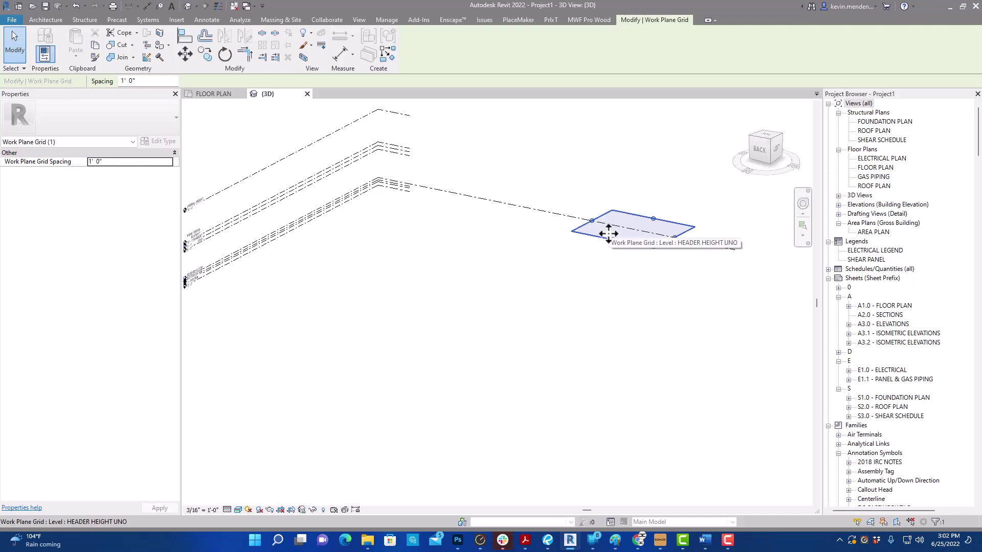
Step: Return to the floor plan and select the FINISHED FLOOR work plane grid to examine it around the internal origin
{"action": "left_click", "coordinate": [215, 95]}
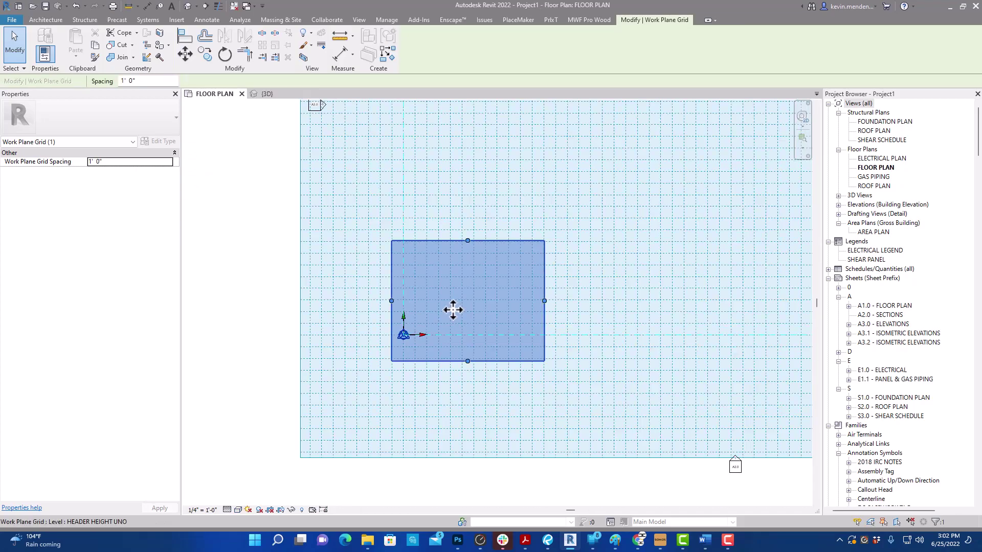
{"action": "left_click", "coordinate": [257, 282]}
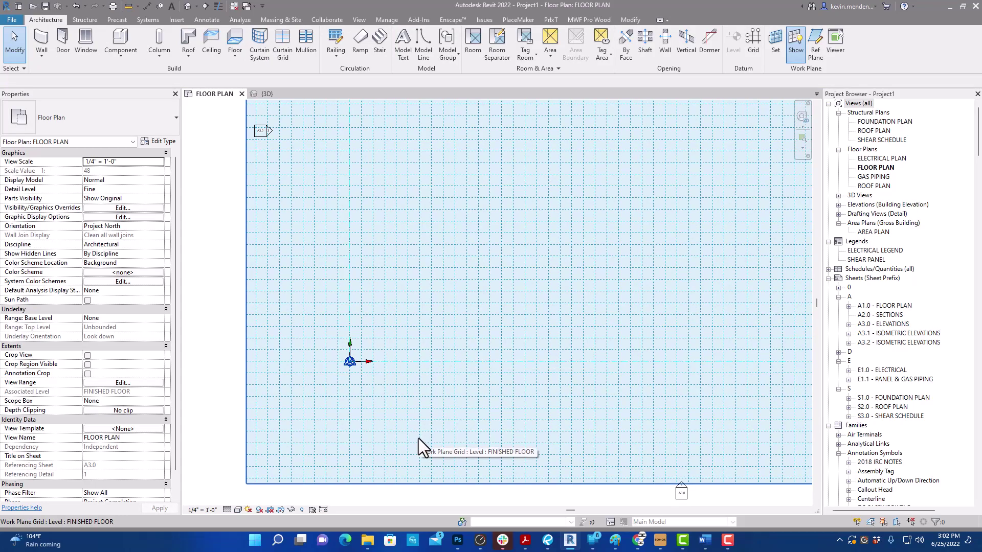
{"action": "left_click", "coordinate": [434, 478]}
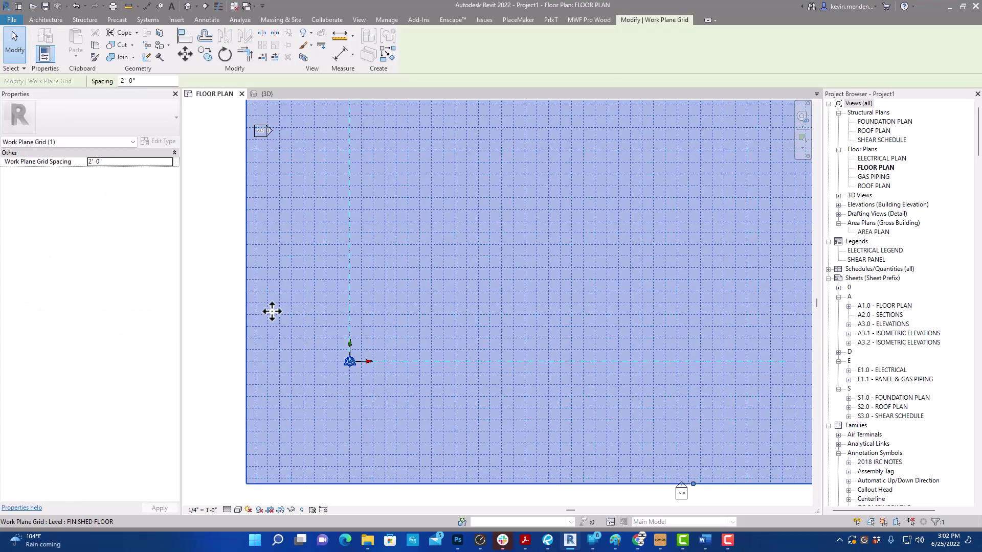
{"action": "scroll", "coordinate": [424, 358], "scroll_direction": "up", "scroll_amount": 3}
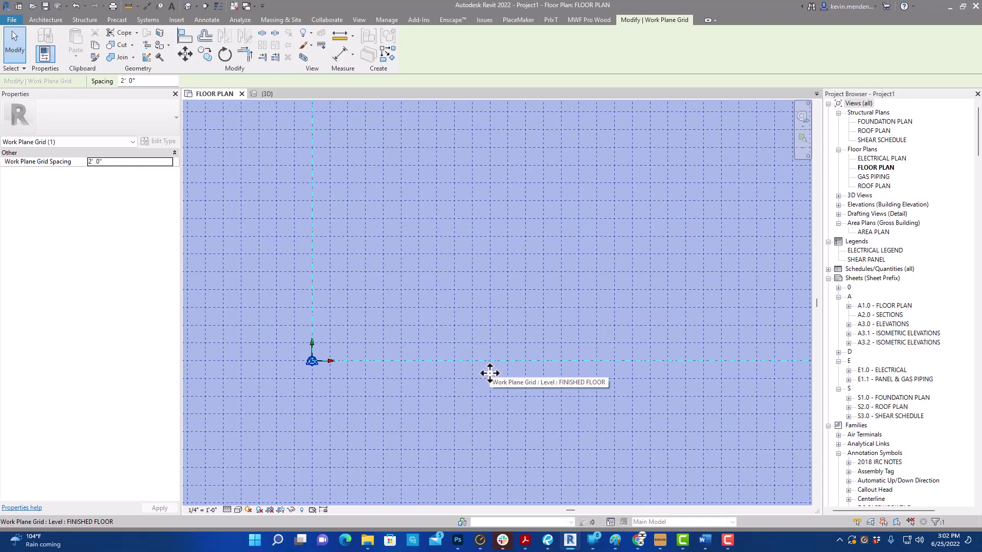
Step: Open the ROOF PLAN floor plan view and examine its work plane grid relative to the reference planes
{"action": "left_click", "coordinate": [865, 186]}
{"action": "double_click", "coordinate": [868, 185]}
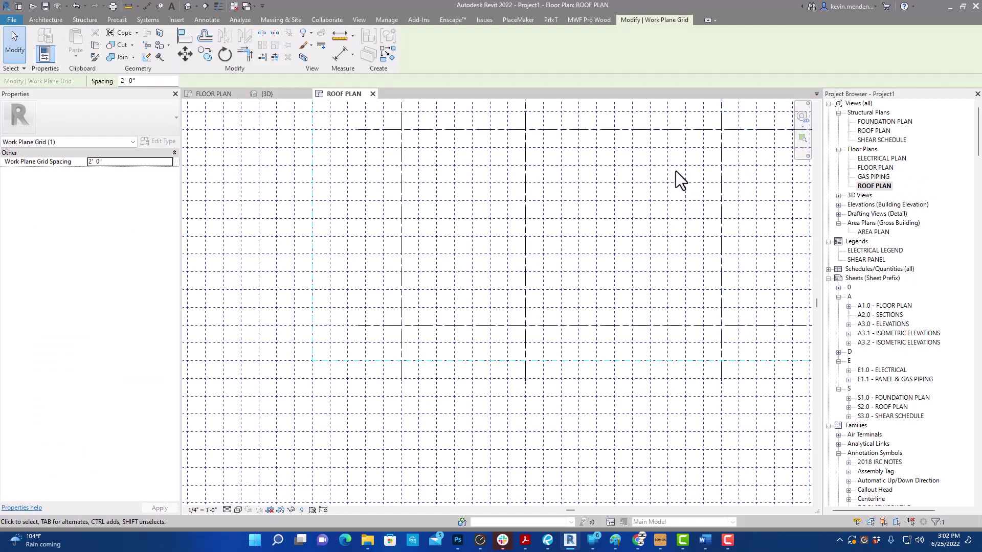
{"action": "scroll", "coordinate": [585, 250], "scroll_direction": "down", "scroll_amount": 3}
{"action": "scroll", "coordinate": [583, 377], "scroll_direction": "up", "scroll_amount": 4}
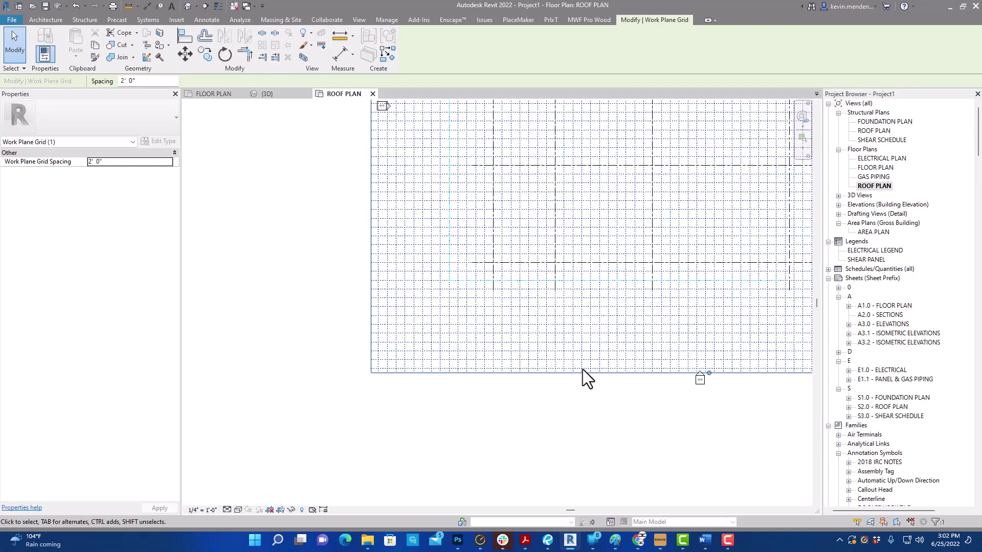
Step: Examine the work plane grid in the ROOF PLAN view against the building's reference planes
{"action": "scroll", "coordinate": [510, 289], "scroll_direction": "up", "scroll_amount": 1}
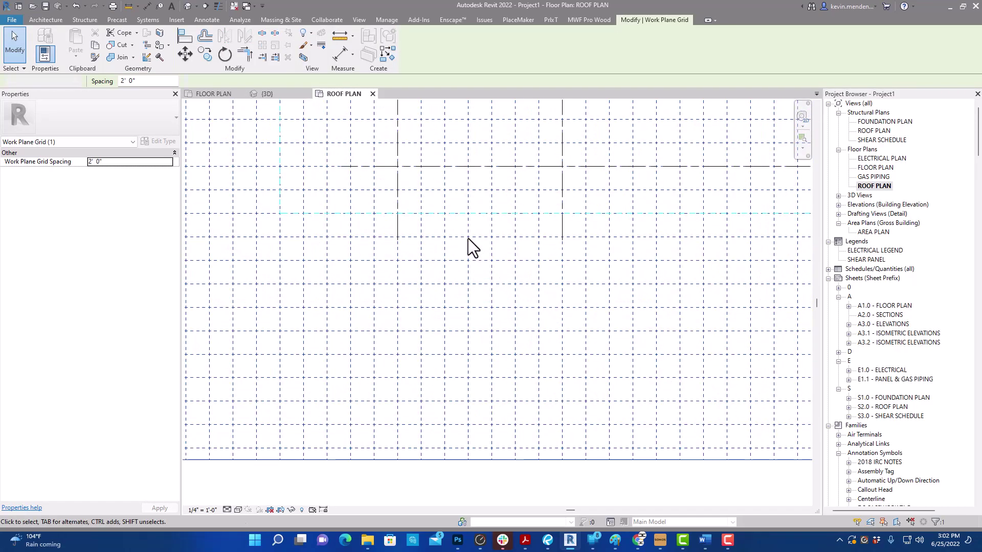
{"action": "left_click", "coordinate": [466, 238]}
{"action": "key", "text": "w"}
{"action": "key", "text": "p"}
{"action": "scroll", "coordinate": [518, 269], "scroll_direction": "up", "scroll_amount": 3}
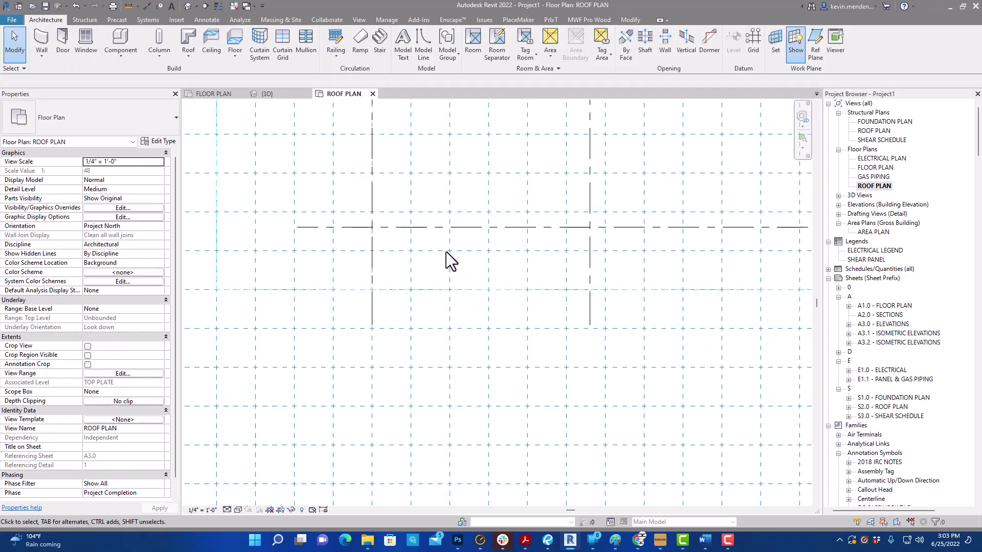
{"action": "scroll", "coordinate": [450, 256], "scroll_direction": "down", "scroll_amount": 5}
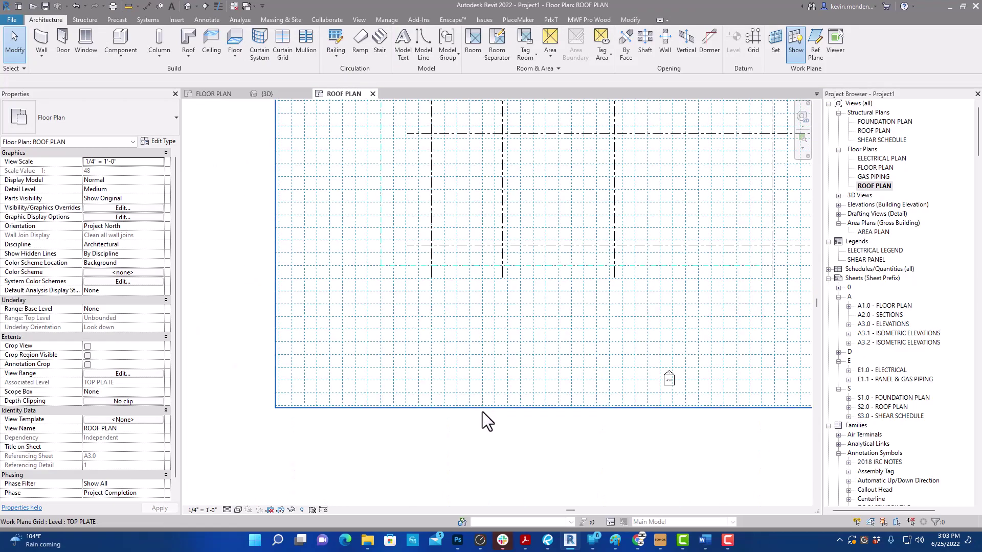
Step: Align the ROOF PLAN's 2' 6" work plane grid to the vertical and horizontal reference planes at the internal origin
{"action": "left_click", "coordinate": [483, 408]}
{"action": "scroll", "coordinate": [385, 244], "scroll_direction": "up", "scroll_amount": 4}
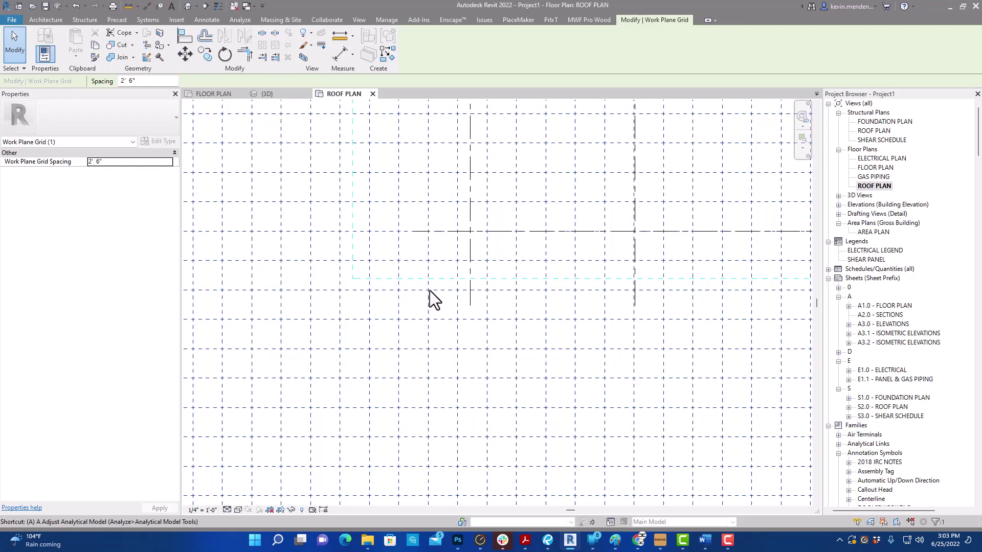
{"action": "key", "text": "a"}
{"action": "key", "text": "l"}
{"action": "left_click", "coordinate": [353, 279]}
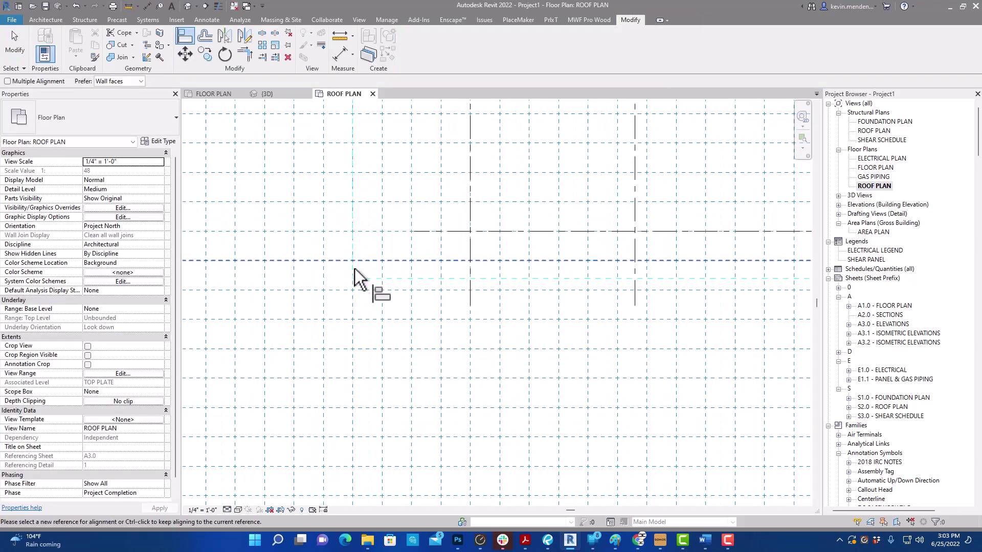
{"action": "left_click", "coordinate": [397, 290]}
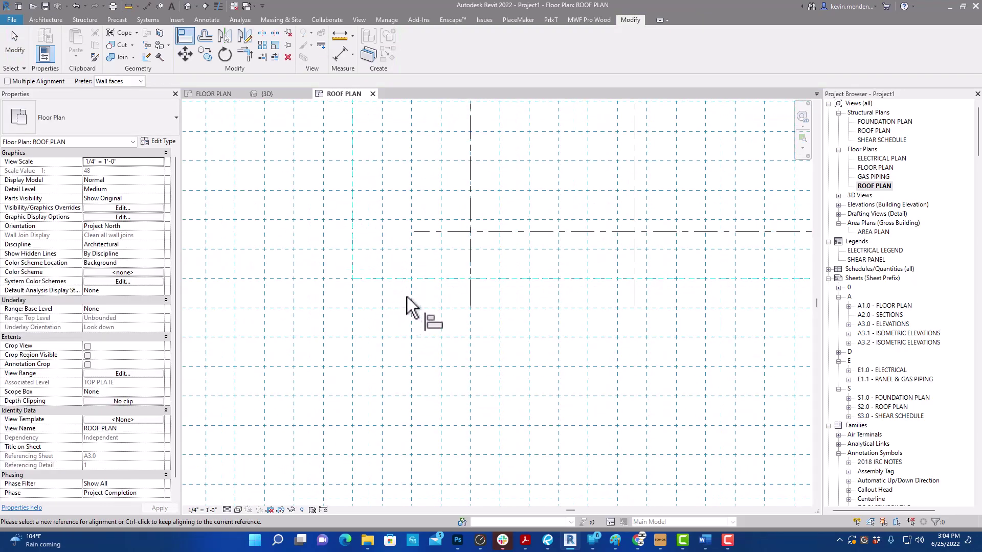
{"action": "key", "text": "Escape"}
{"action": "key", "text": "Escape"}
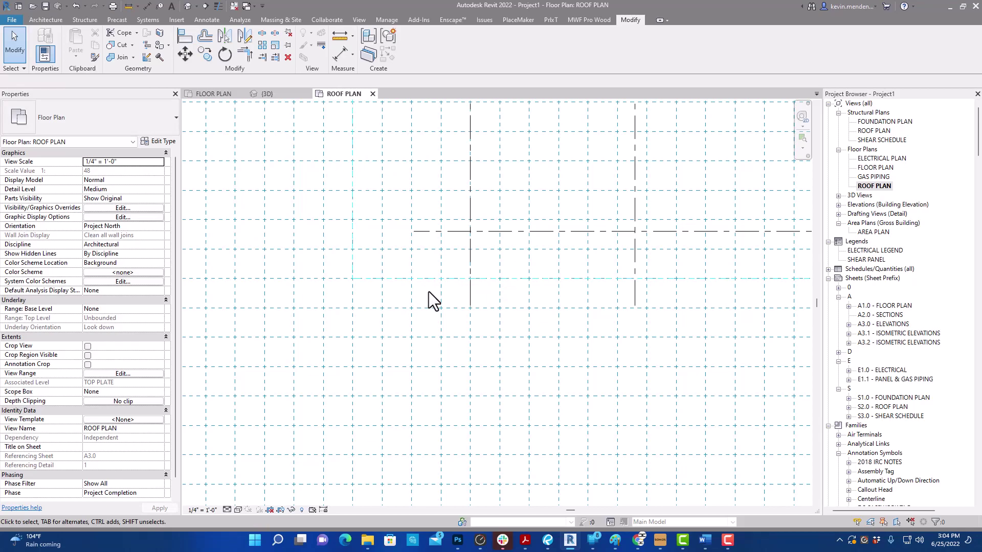
Step: In the ROOF PLAN's annotation visibility overrides, turn Reference Lines off and back on, keep Reference Planes on, and accept the settings
{"action": "key", "text": "v"}
{"action": "key", "text": "v"}
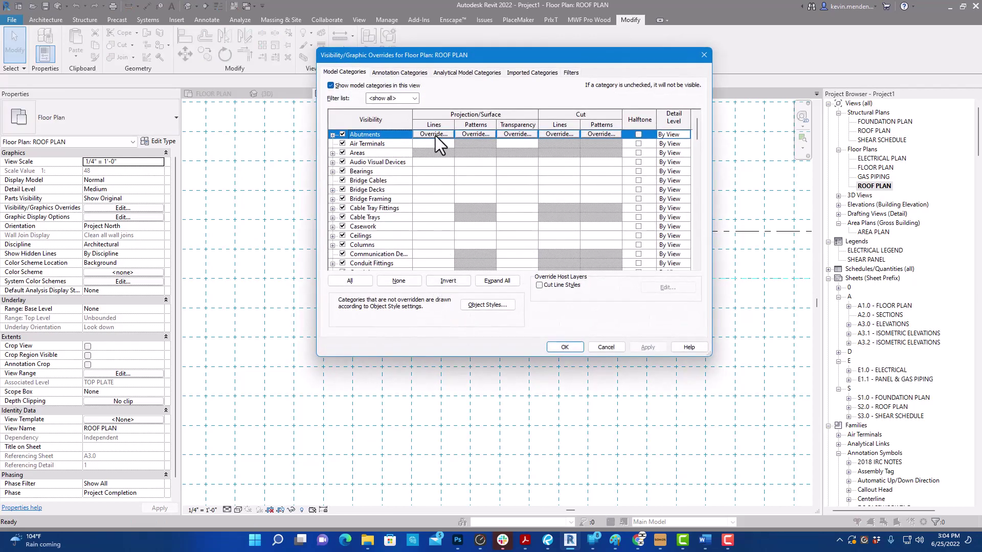
{"action": "left_click", "coordinate": [398, 72]}
{"action": "left_click", "coordinate": [366, 207]}
{"action": "key", "text": "r"}
{"action": "scroll", "coordinate": [366, 210], "scroll_direction": "down", "scroll_amount": 2}
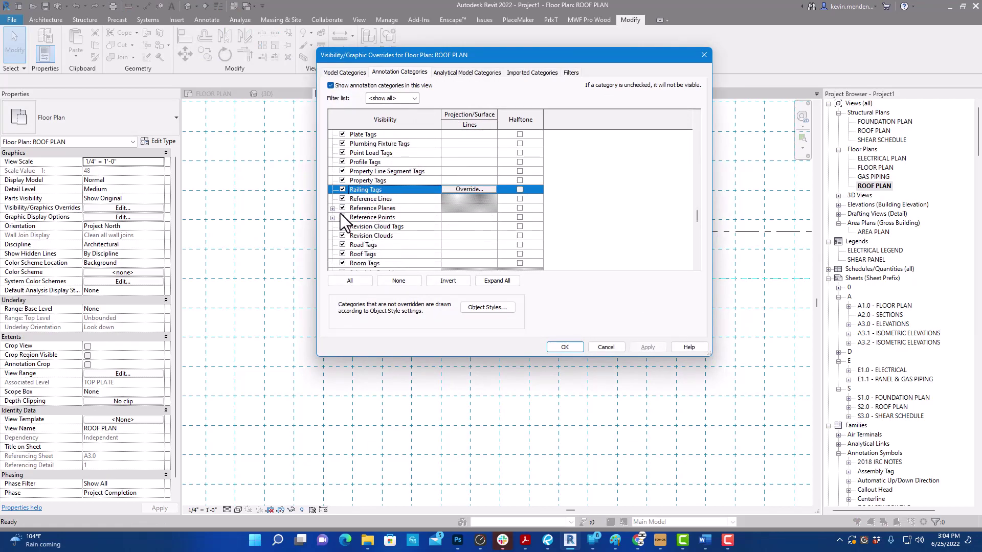
{"action": "left_click", "coordinate": [342, 199]}
{"action": "left_click", "coordinate": [343, 209]}
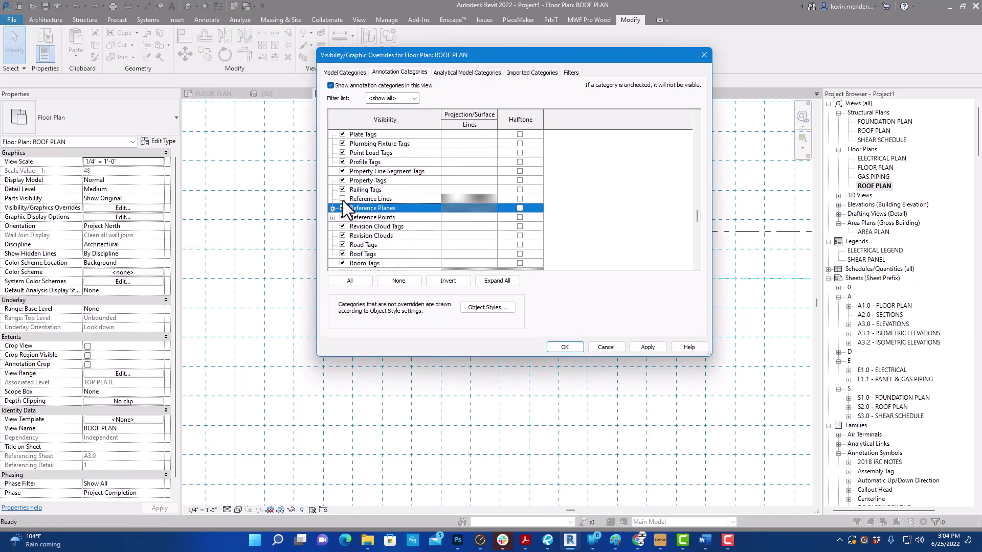
{"action": "left_click", "coordinate": [342, 199]}
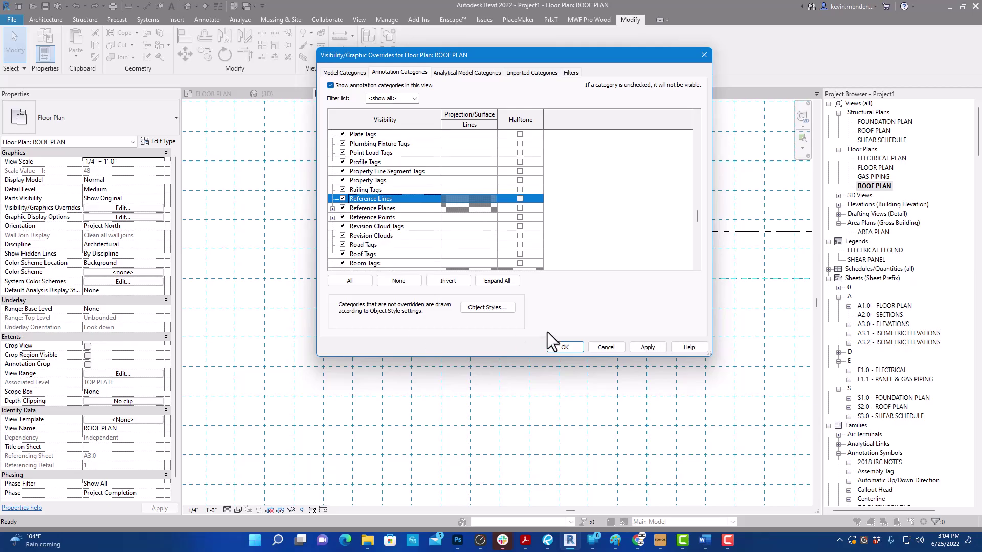
{"action": "left_click", "coordinate": [560, 347]}
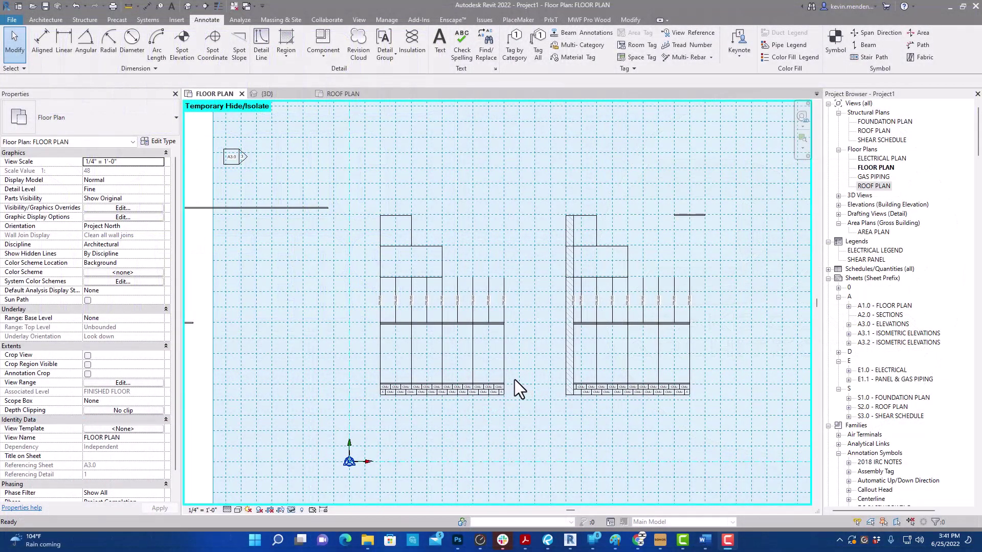
Step: Examine the CMU courses and half blocks at both ends of the on-grid layout in the FLOOR PLAN view
{"action": "scroll", "coordinate": [515, 380], "scroll_direction": "up", "scroll_amount": 1}
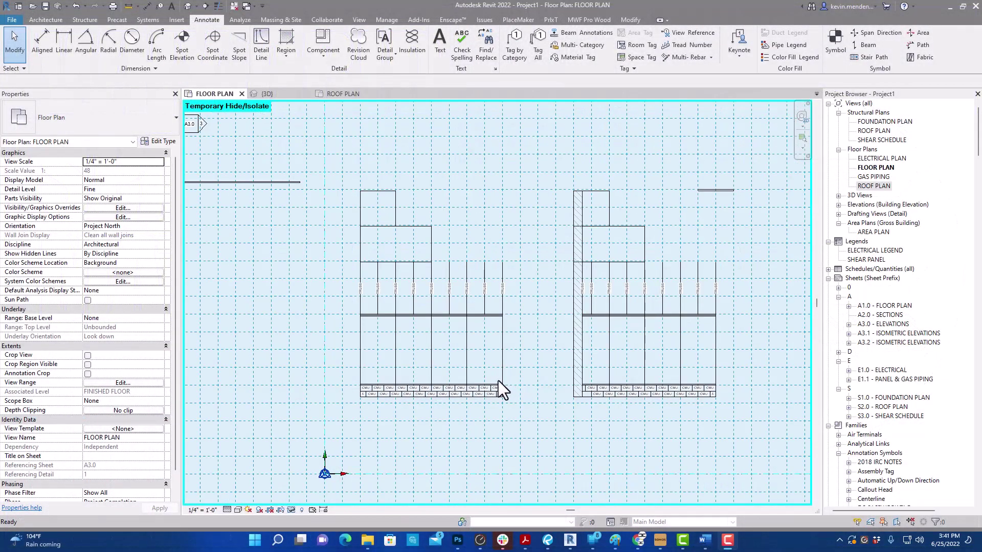
{"action": "scroll", "coordinate": [498, 382], "scroll_direction": "up", "scroll_amount": 1}
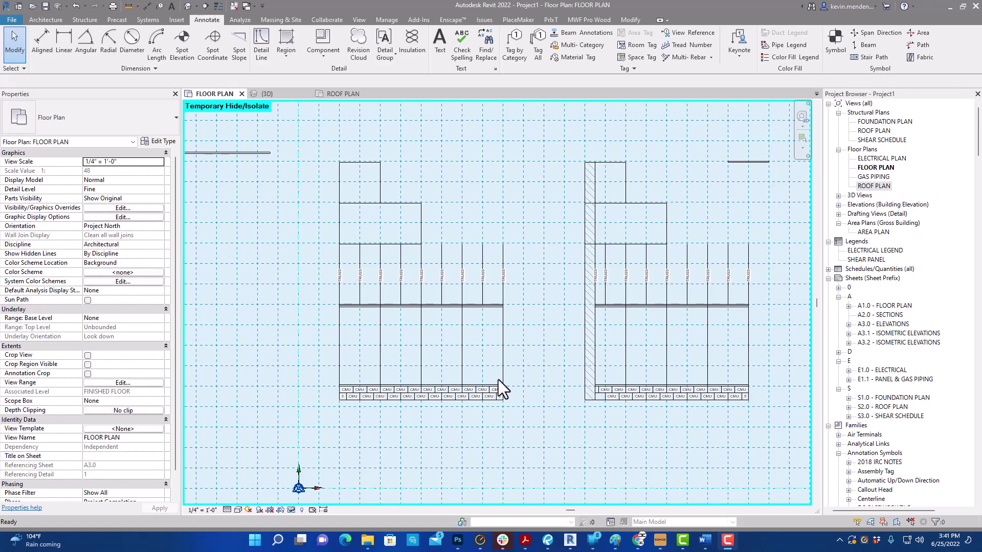
{"action": "scroll", "coordinate": [378, 391], "scroll_direction": "up", "scroll_amount": 3}
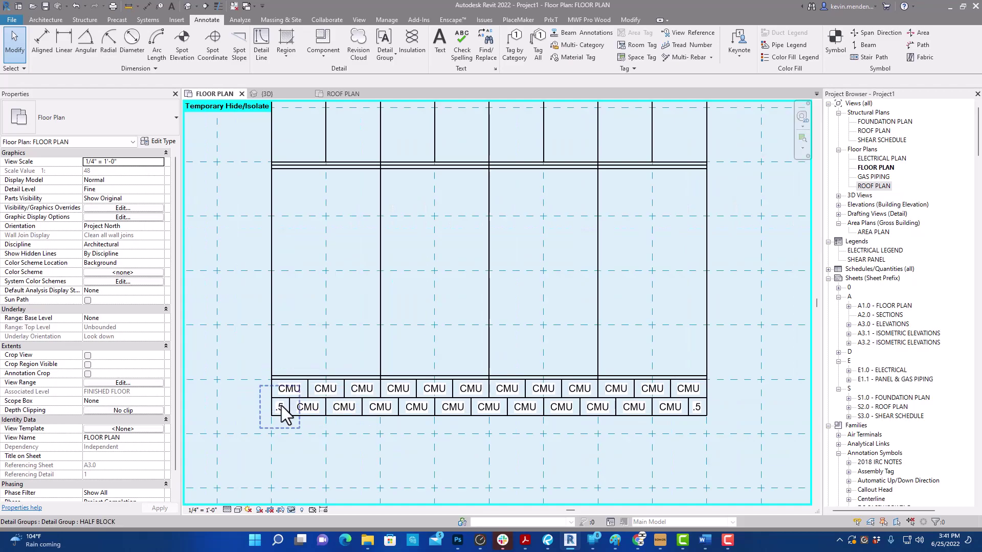
{"action": "scroll", "coordinate": [282, 407], "scroll_direction": "up", "scroll_amount": 2}
{"action": "scroll", "coordinate": [277, 409], "scroll_direction": "down", "scroll_amount": 4}
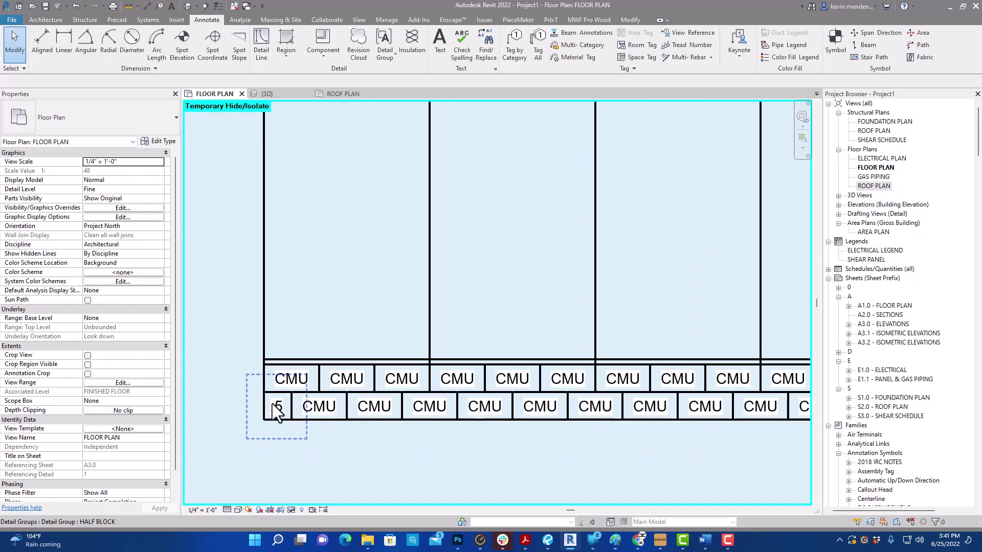
{"action": "scroll", "coordinate": [706, 404], "scroll_direction": "up", "scroll_amount": 2}
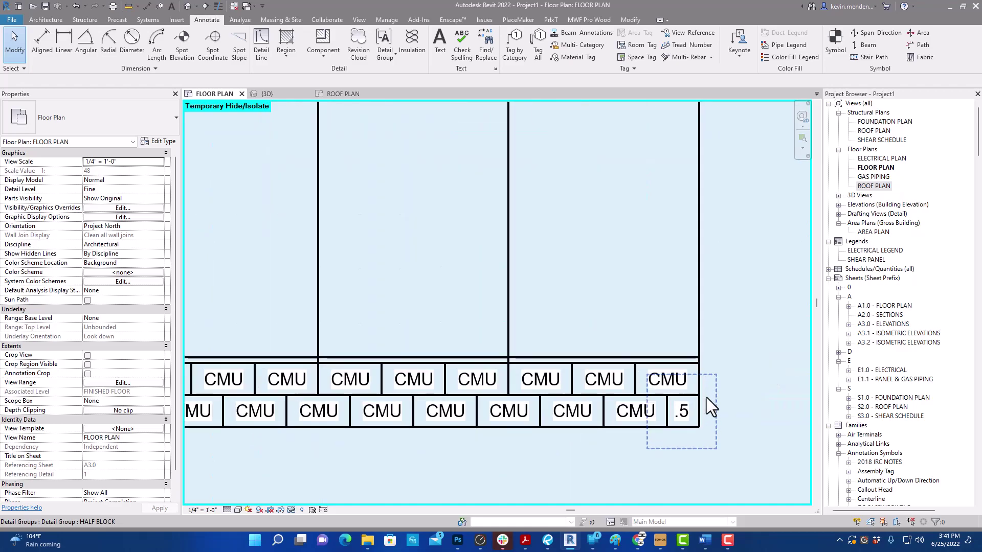
{"action": "scroll", "coordinate": [702, 388], "scroll_direction": "down", "scroll_amount": 3}
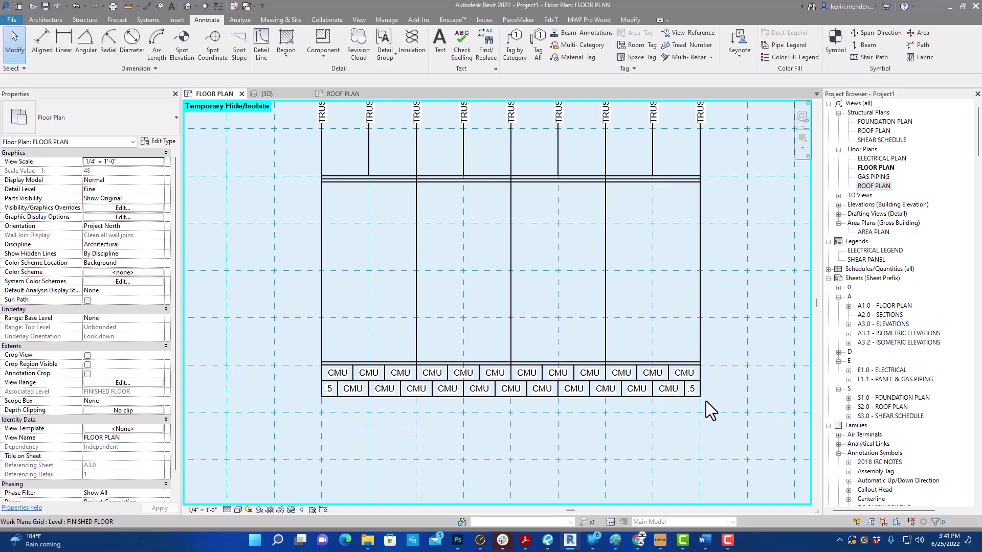
{"action": "scroll", "coordinate": [696, 399], "scroll_direction": "up", "scroll_amount": 1}
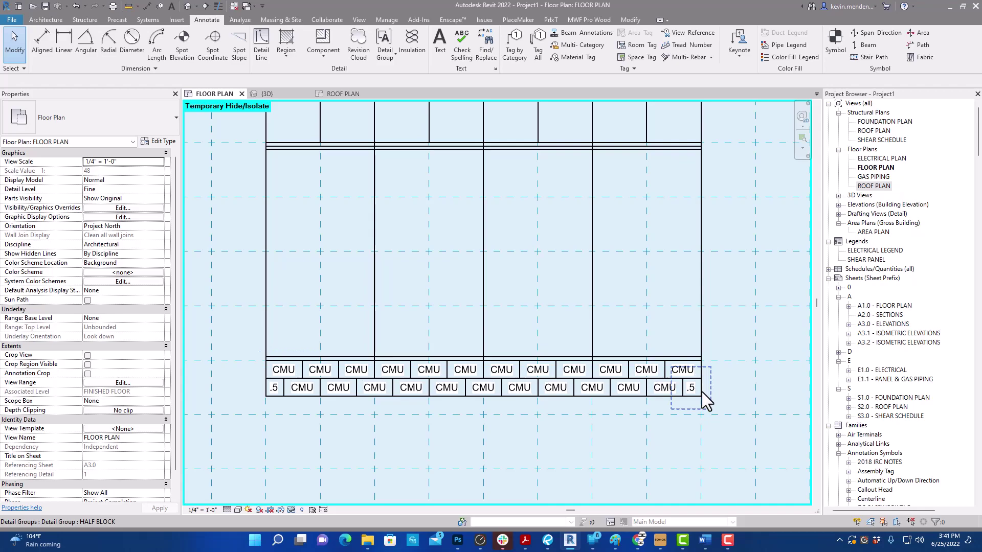
{"action": "scroll", "coordinate": [700, 390], "scroll_direction": "down", "scroll_amount": 2}
Step: Examine the off-grid layout beside the hatched filled region, focusing on the partial CMU blocks at its corner
{"action": "middle_click_drag", "start_coordinate": [460, 399], "coordinate": [608, 394]}
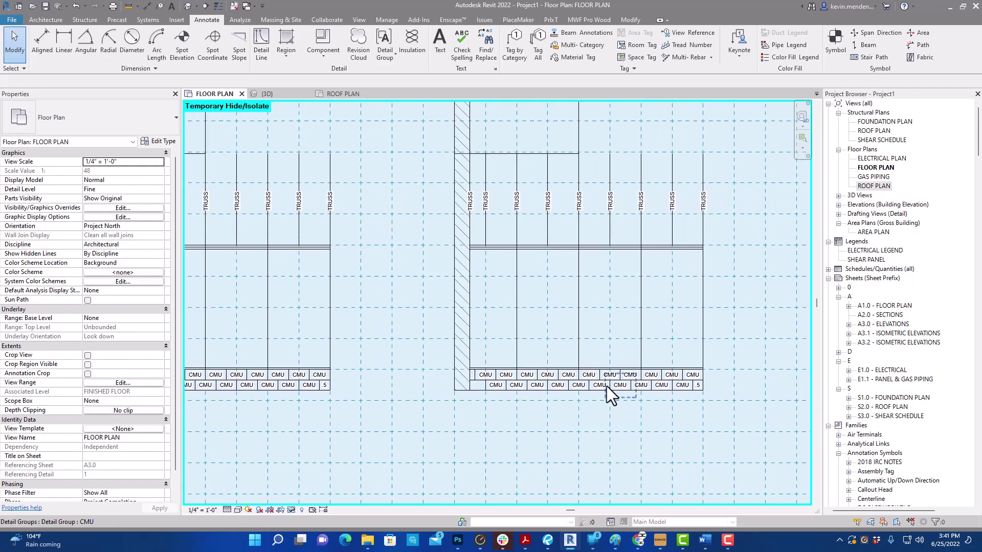
{"action": "scroll", "coordinate": [609, 394], "scroll_direction": "up", "scroll_amount": 2}
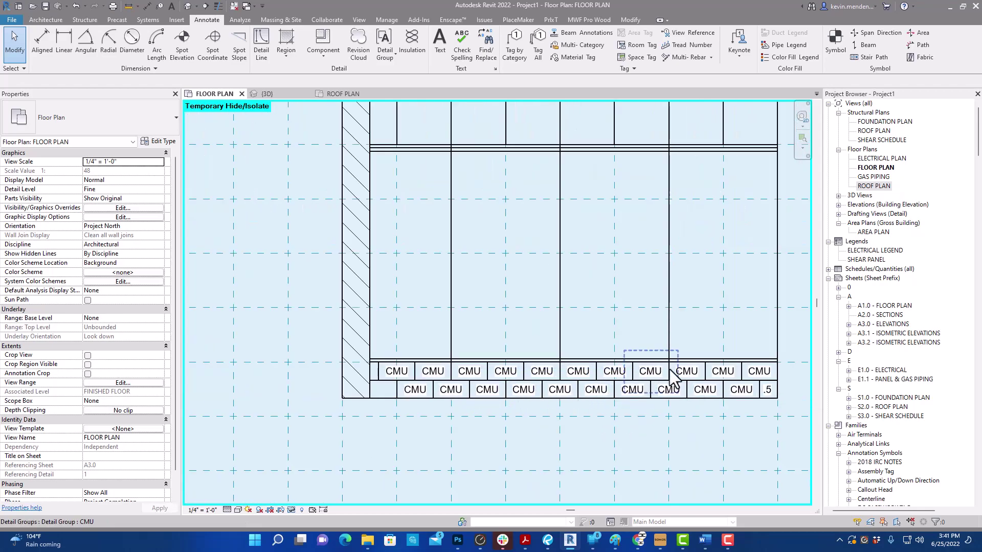
{"action": "scroll", "coordinate": [376, 371], "scroll_direction": "up", "scroll_amount": 2}
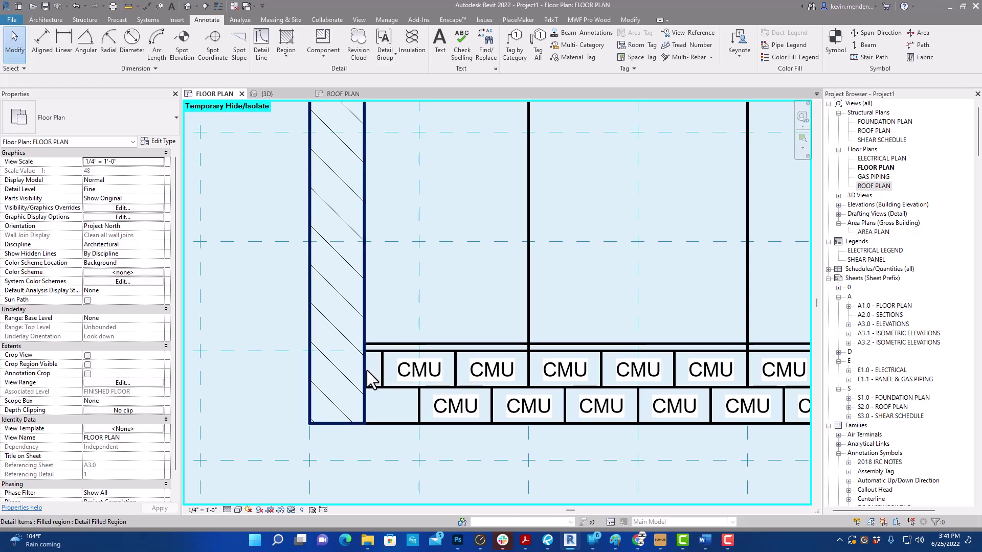
{"action": "scroll", "coordinate": [392, 424], "scroll_direction": "down", "scroll_amount": 1}
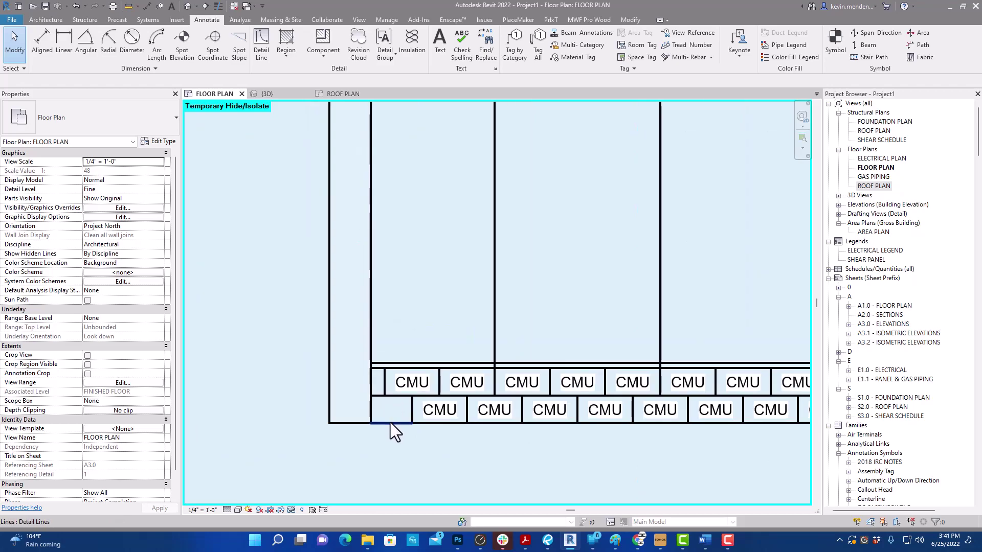
{"action": "scroll", "coordinate": [391, 425], "scroll_direction": "down", "scroll_amount": 1}
{"action": "scroll", "coordinate": [391, 413], "scroll_direction": "down", "scroll_amount": 2}
Step: Examine how the SHEAR panels and CMU courses of the on-grid layout fit the FINISHED FLOOR work plane grid
{"action": "middle_click_drag", "start_coordinate": [393, 409], "coordinate": [843, 412]}
{"action": "scroll", "coordinate": [449, 377], "scroll_direction": "up", "scroll_amount": 1}
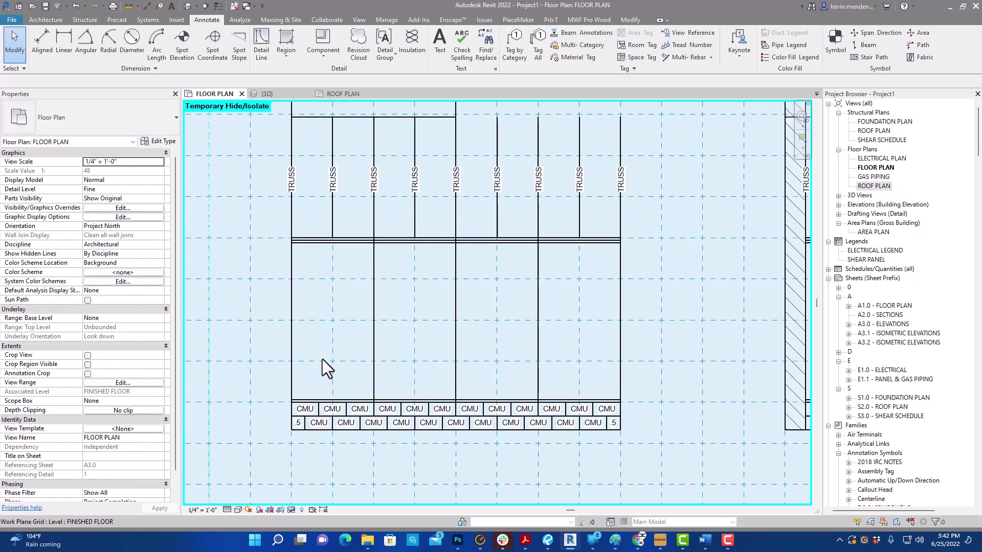
{"action": "scroll", "coordinate": [322, 359], "scroll_direction": "up", "scroll_amount": 1}
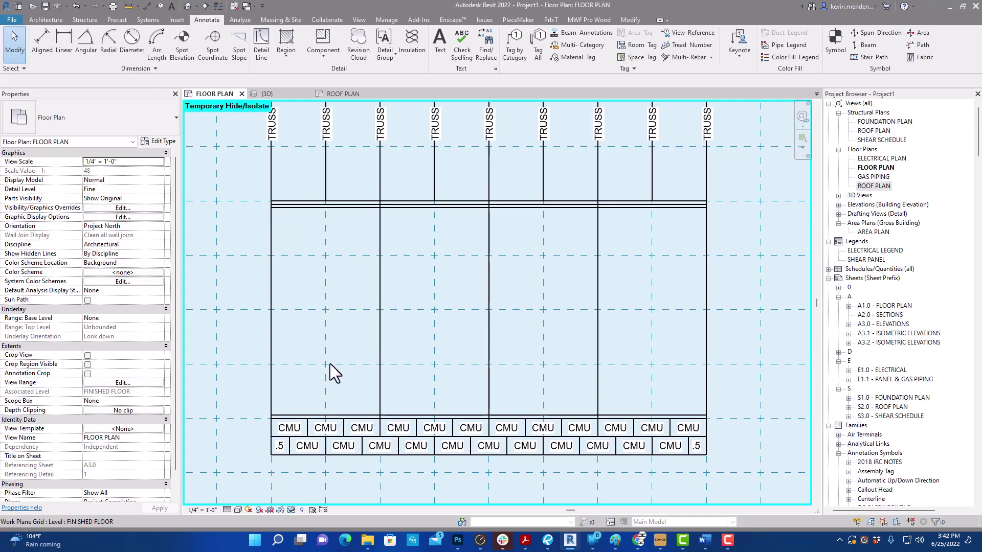
{"action": "scroll", "coordinate": [330, 364], "scroll_direction": "down", "scroll_amount": 2}
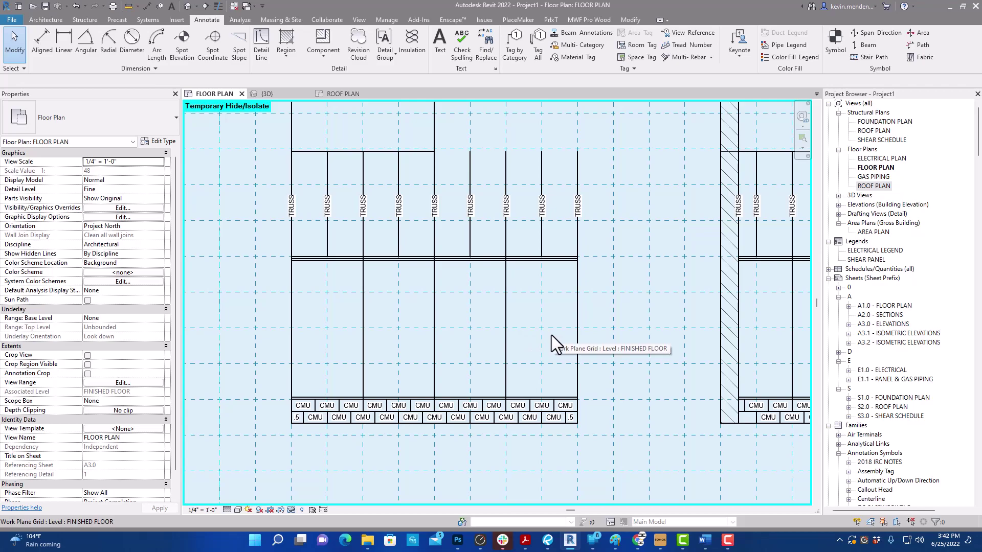
{"action": "scroll", "coordinate": [588, 441], "scroll_direction": "up", "scroll_amount": 2}
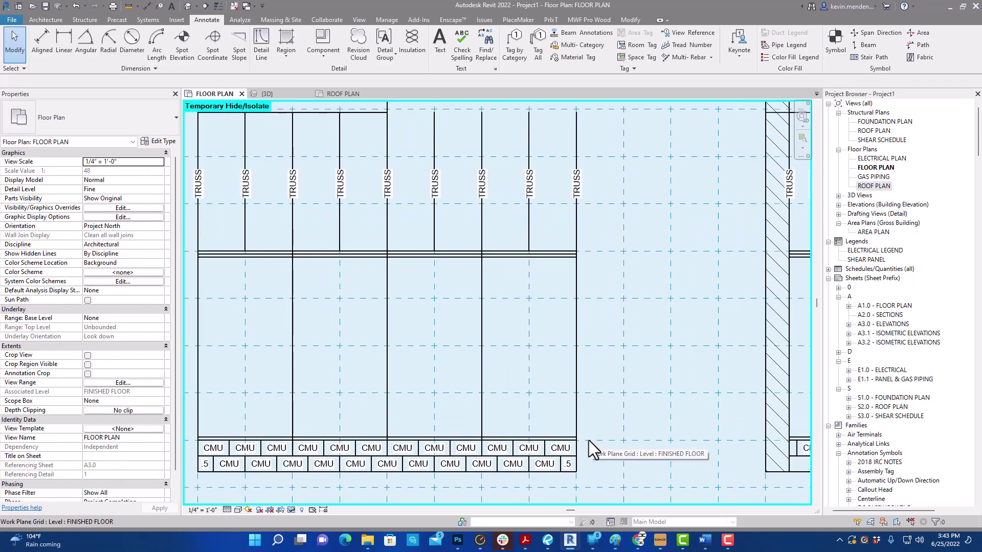
{"action": "scroll", "coordinate": [569, 343], "scroll_direction": "down", "scroll_amount": 3}
{"action": "scroll", "coordinate": [570, 342], "scroll_direction": "up", "scroll_amount": 1}
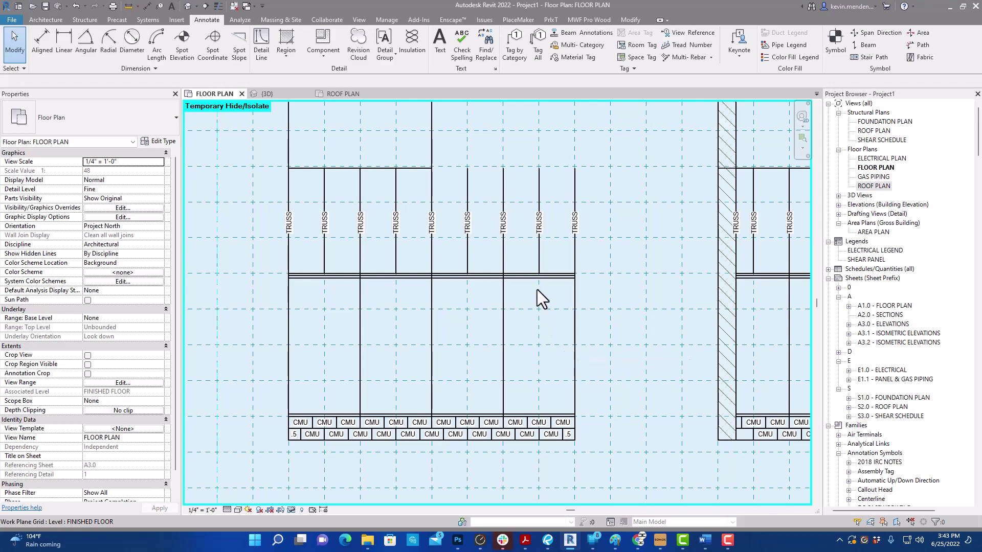
{"action": "left_click_drag", "start_coordinate": [537, 267], "coordinate": [575, 415]}
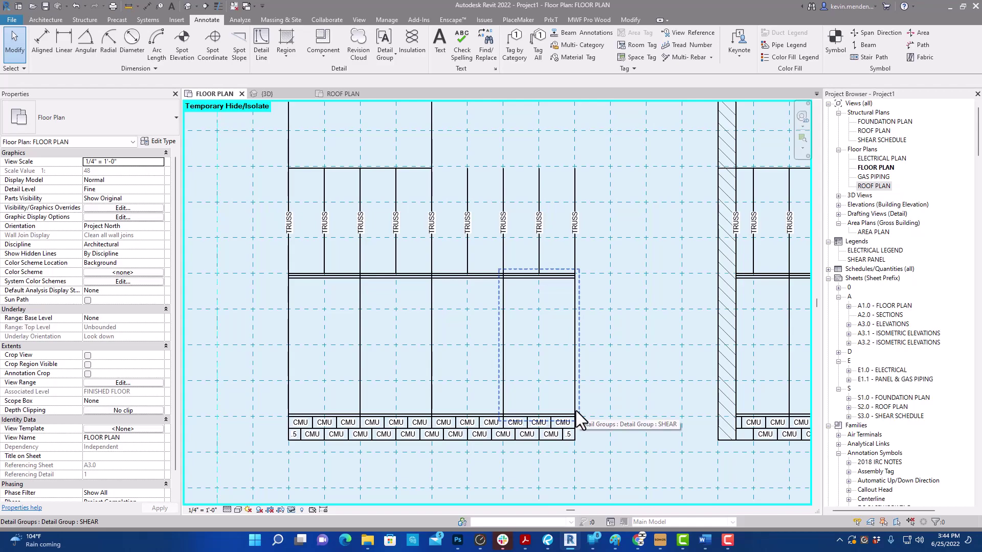
Step: Compare the off-grid layout with the on-grid one and examine the 16' PLATE detail group beneath the trusses
{"action": "middle_click_drag", "start_coordinate": [575, 410], "coordinate": [608, 413]}
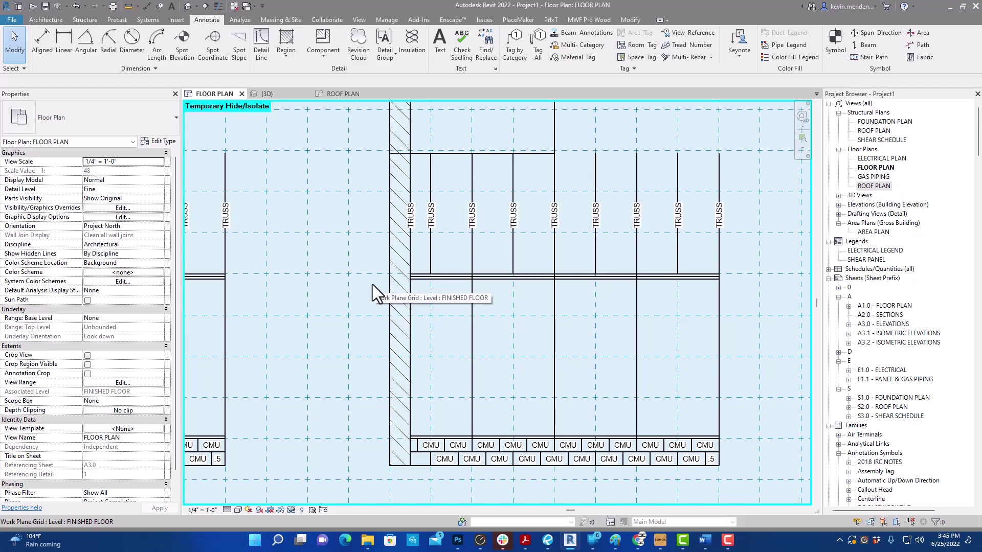
{"action": "middle_click_drag", "start_coordinate": [372, 284], "coordinate": [651, 336]}
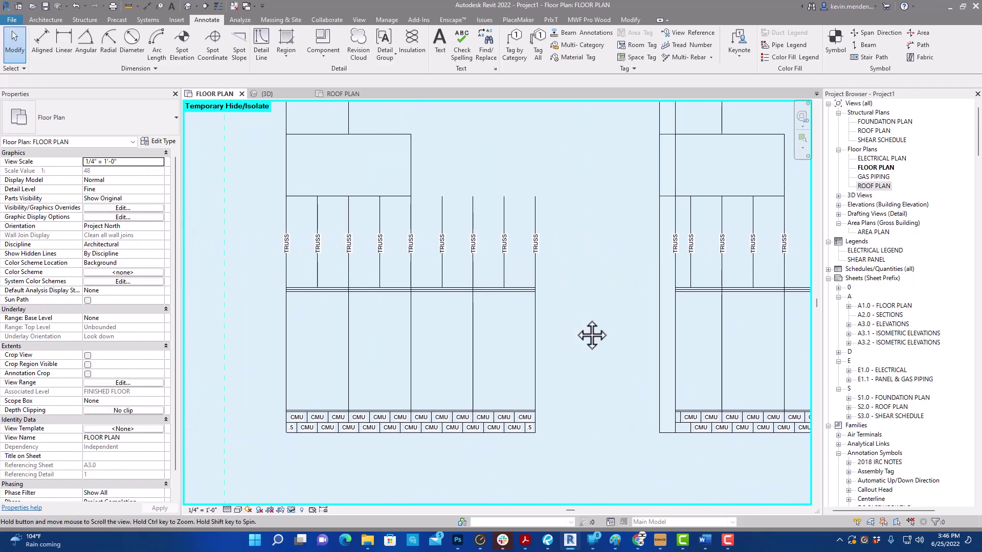
{"action": "scroll", "coordinate": [476, 292], "scroll_direction": "up", "scroll_amount": 3}
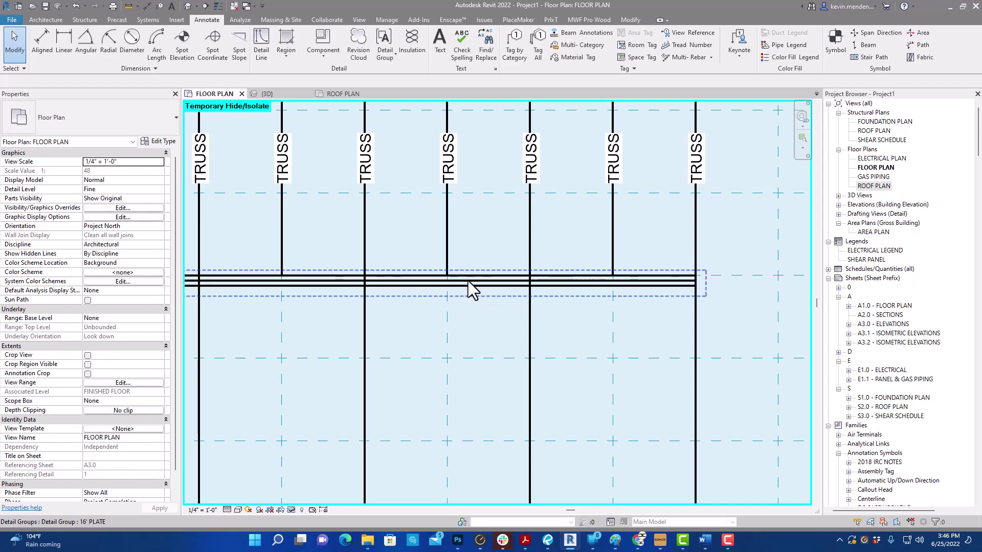
{"action": "scroll", "coordinate": [468, 281], "scroll_direction": "down", "scroll_amount": 2}
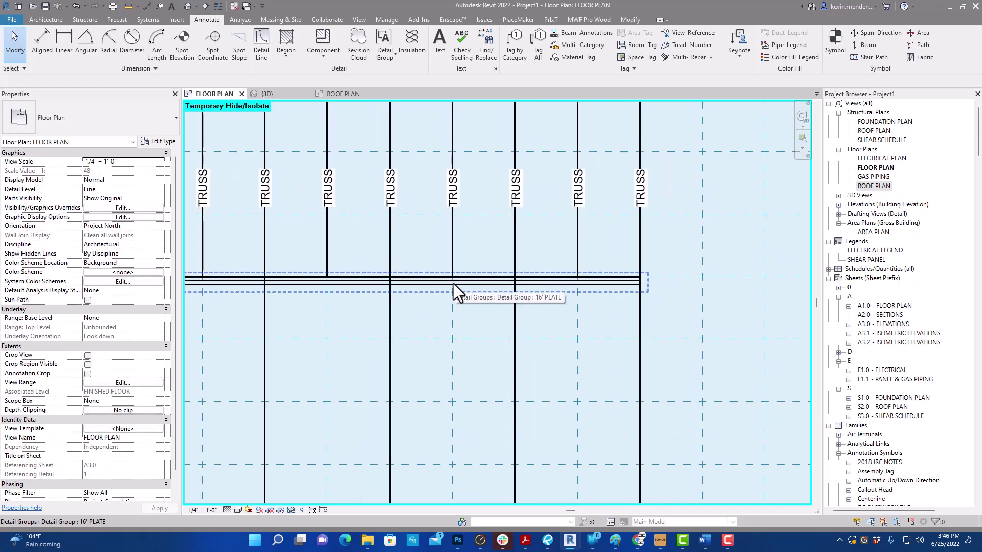
{"action": "scroll", "coordinate": [458, 279], "scroll_direction": "down", "scroll_amount": 1}
{"action": "middle_click_drag", "start_coordinate": [459, 280], "coordinate": [514, 293]}
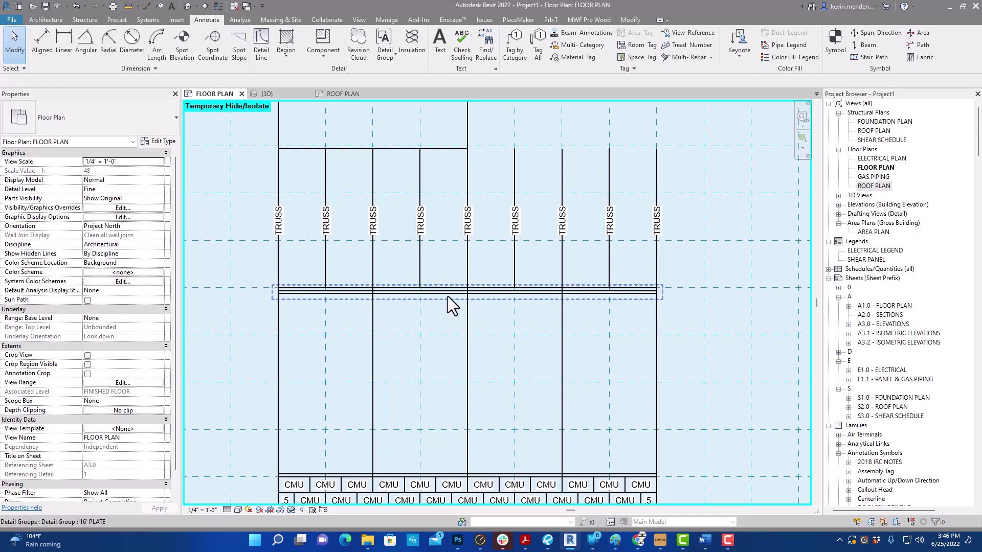
{"action": "scroll", "coordinate": [419, 295], "scroll_direction": "up", "scroll_amount": 1}
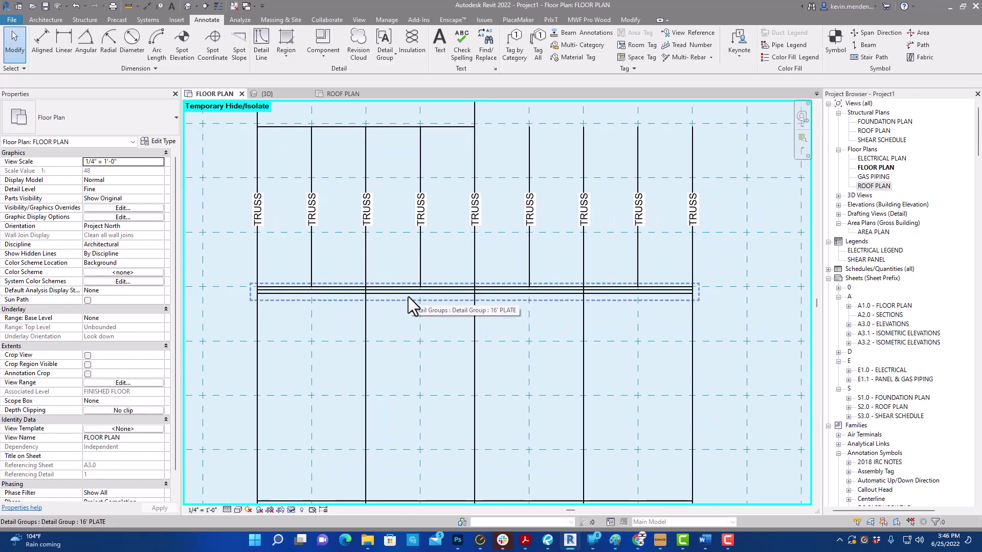
Step: Examine how the stacked 16' PLATE groups meet the TRUSS and SHEAR groups at the start of the on-grid layout
{"action": "scroll", "coordinate": [363, 303], "scroll_direction": "up", "scroll_amount": 5}
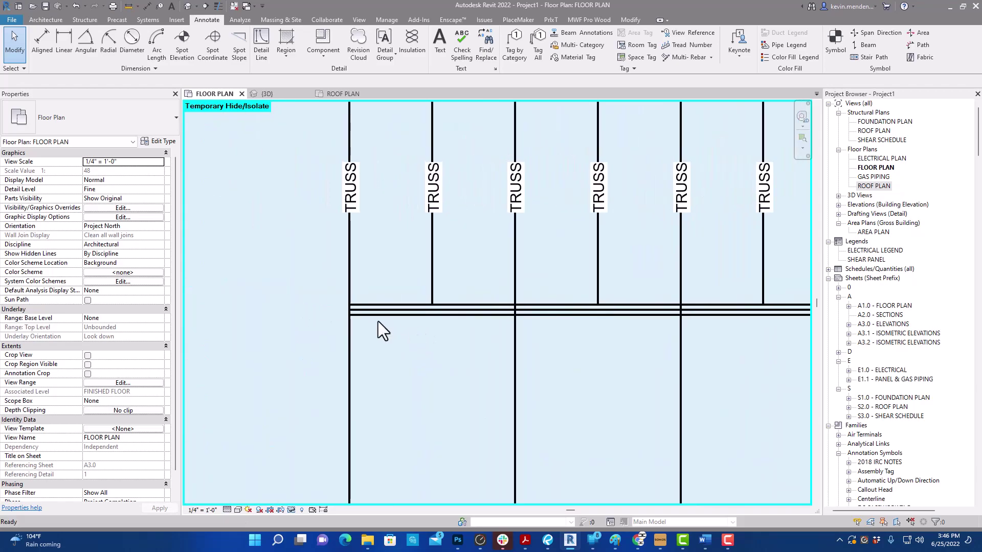
{"action": "left_click_drag", "start_coordinate": [309, 288], "coordinate": [378, 308]}
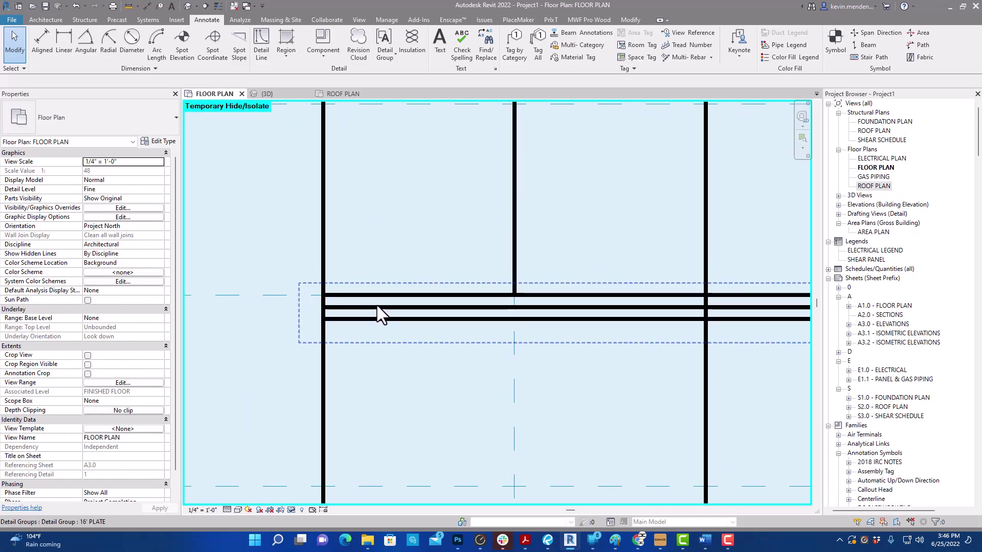
{"action": "scroll", "coordinate": [362, 304], "scroll_direction": "down", "scroll_amount": 3}
{"action": "scroll", "coordinate": [352, 342], "scroll_direction": "up", "scroll_amount": 4}
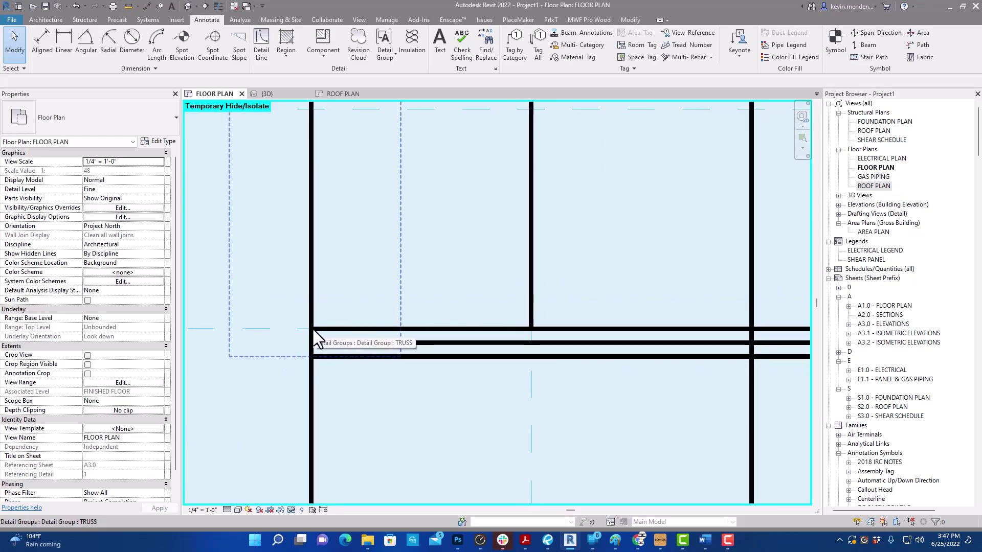
{"action": "scroll", "coordinate": [341, 327], "scroll_direction": "down", "scroll_amount": 3}
{"action": "scroll", "coordinate": [401, 340], "scroll_direction": "up", "scroll_amount": 2}
{"action": "middle_click_drag", "start_coordinate": [400, 340], "coordinate": [460, 318]}
{"action": "scroll", "coordinate": [454, 307], "scroll_direction": "down", "scroll_amount": 2}
{"action": "scroll", "coordinate": [452, 299], "scroll_direction": "up", "scroll_amount": 4}
{"action": "scroll", "coordinate": [339, 279], "scroll_direction": "up", "scroll_amount": 2}
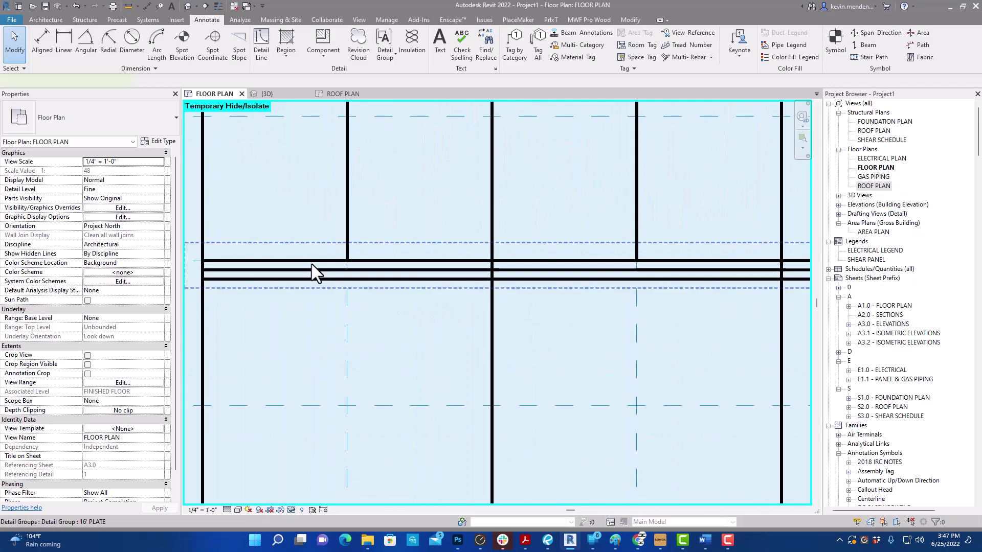
Step: Move the upper 16' PLATE group of the on-grid layout 5.5" along its length, away from the starting edge
{"action": "left_click", "coordinate": [309, 262]}
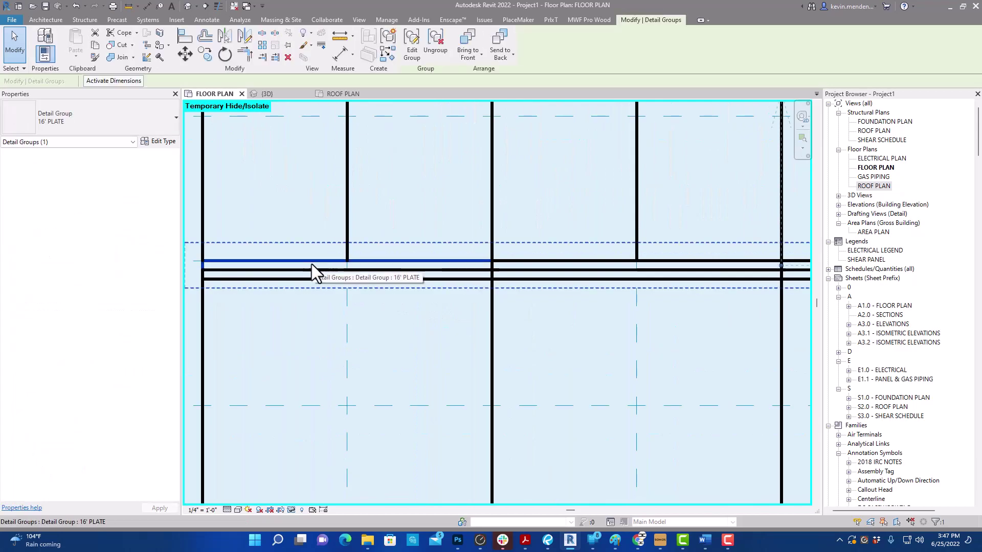
{"action": "left_click", "coordinate": [293, 228]}
{"action": "scroll", "coordinate": [372, 307], "scroll_direction": "down", "scroll_amount": 2}
{"action": "scroll", "coordinate": [374, 308], "scroll_direction": "up", "scroll_amount": 3}
{"action": "key", "text": "Escape"}
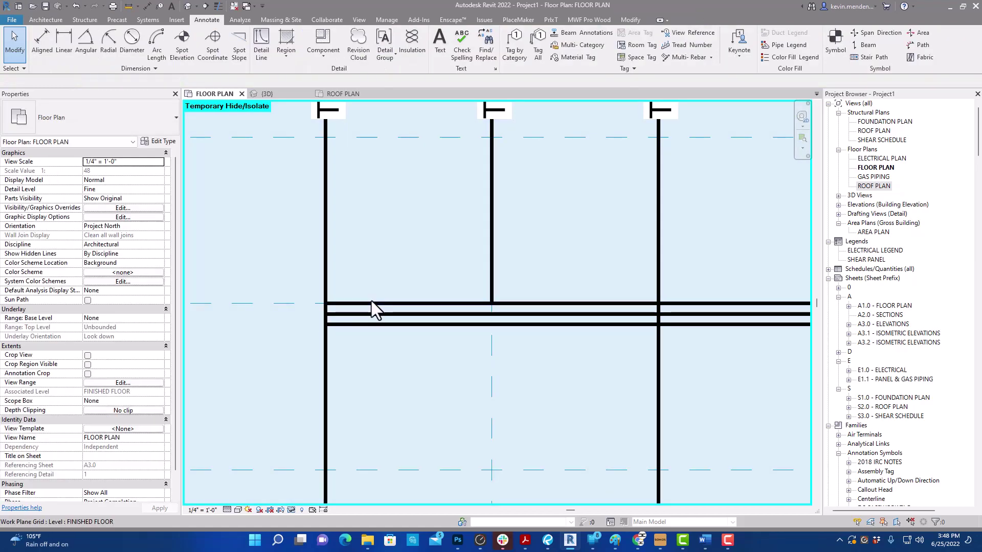
{"action": "left_click", "coordinate": [371, 302]}
{"action": "key", "text": "m"}
{"action": "key", "text": "v"}
{"action": "left_click", "coordinate": [398, 249]}
{"action": "type", "text": "0 5.5"}
{"action": "key", "text": "Return"}
{"action": "key", "text": "Escape"}
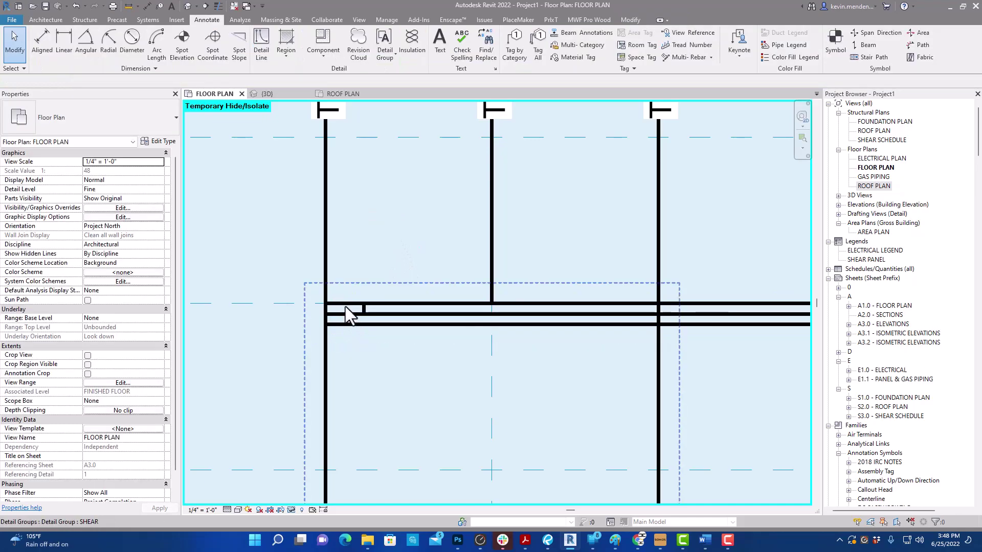
Step: Examine the plate overlap at both ends of the on-grid layout and the plate end beside the hatched strip
{"action": "scroll", "coordinate": [345, 306], "scroll_direction": "down", "scroll_amount": 3}
{"action": "scroll", "coordinate": [659, 297], "scroll_direction": "up", "scroll_amount": 2}
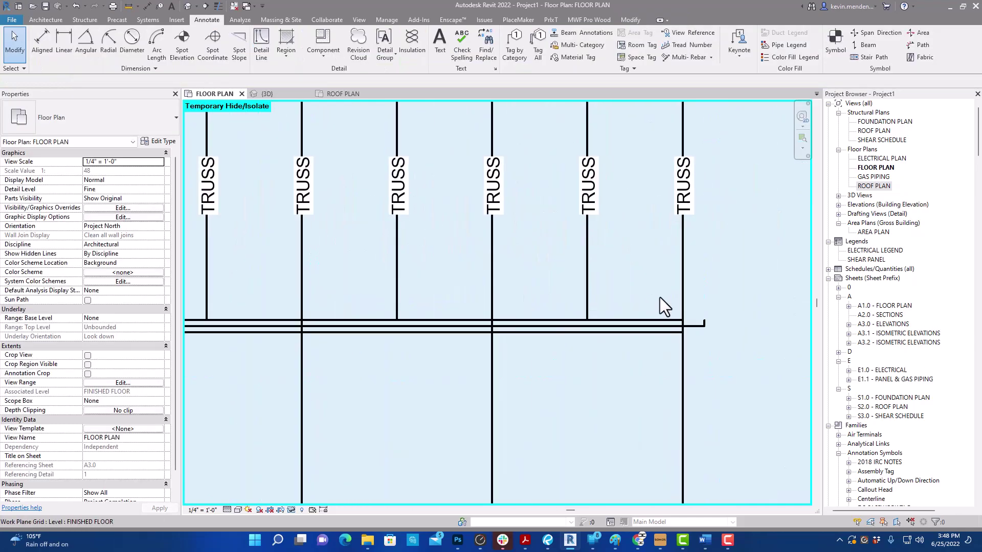
{"action": "scroll", "coordinate": [715, 330], "scroll_direction": "up", "scroll_amount": 2}
{"action": "scroll", "coordinate": [648, 309], "scroll_direction": "down", "scroll_amount": 4}
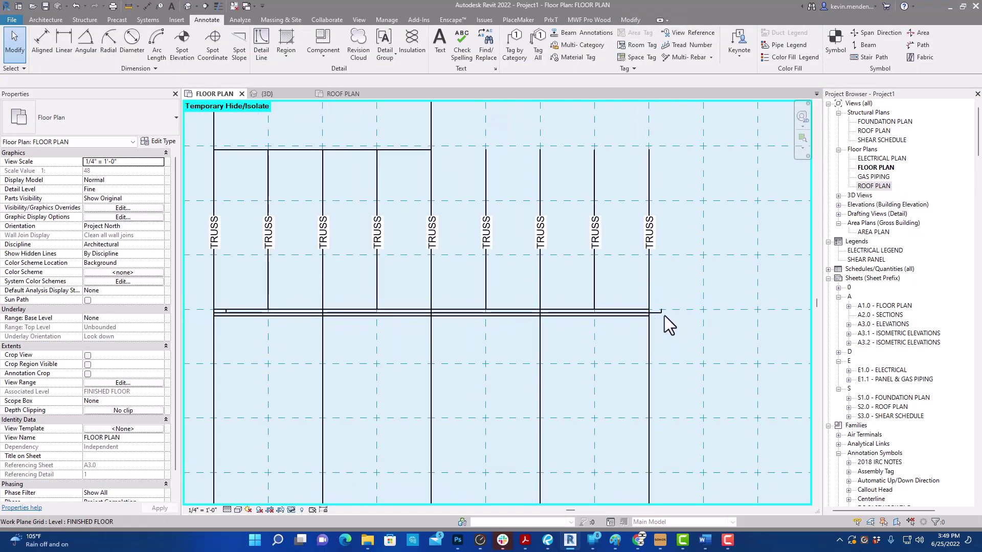
{"action": "scroll", "coordinate": [664, 315], "scroll_direction": "up", "scroll_amount": 3}
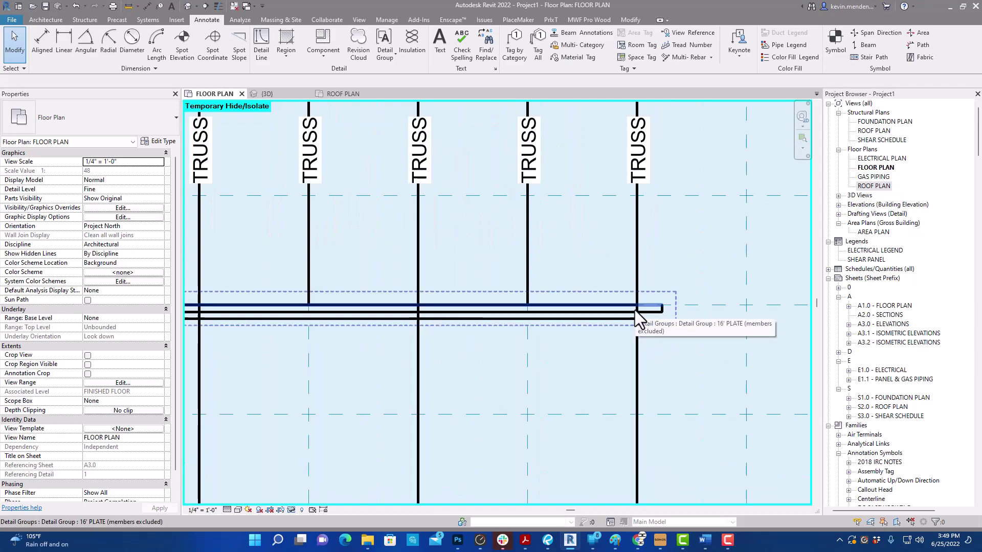
{"action": "scroll", "coordinate": [664, 306], "scroll_direction": "down", "scroll_amount": 5}
{"action": "scroll", "coordinate": [618, 339], "scroll_direction": "up", "scroll_amount": 7}
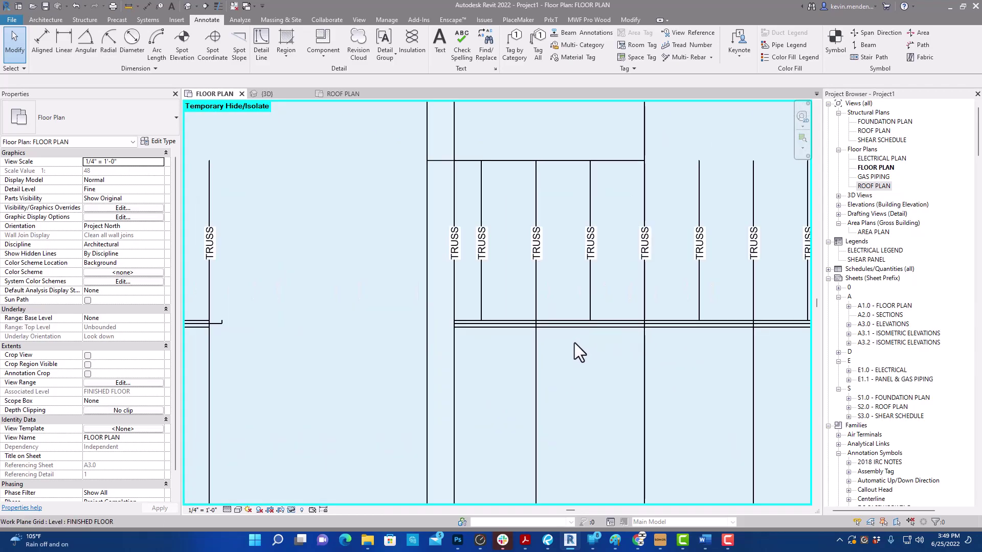
{"action": "left_click_drag", "start_coordinate": [482, 332], "coordinate": [361, 316]}
{"action": "left_click_drag", "start_coordinate": [372, 280], "coordinate": [485, 331]}
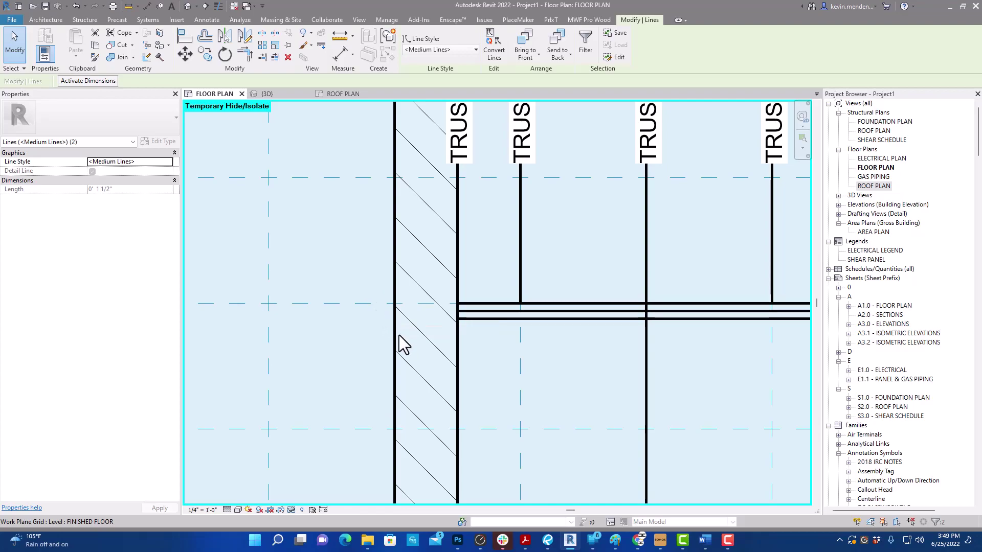
{"action": "scroll", "coordinate": [456, 302], "scroll_direction": "down", "scroll_amount": 2}
{"action": "scroll", "coordinate": [400, 301], "scroll_direction": "down", "scroll_amount": 3}
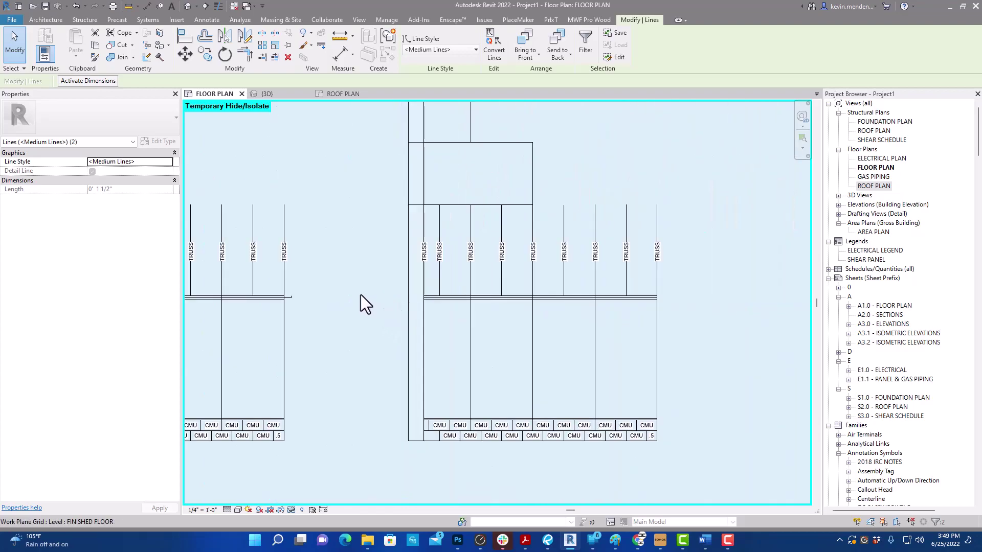
Step: Examine how the TRUSS groups above the on-grid plates line up with the work plane grid from first to last
{"action": "scroll", "coordinate": [629, 322], "scroll_direction": "up", "scroll_amount": 2}
{"action": "middle_click_drag", "start_coordinate": [462, 354], "coordinate": [453, 344]}
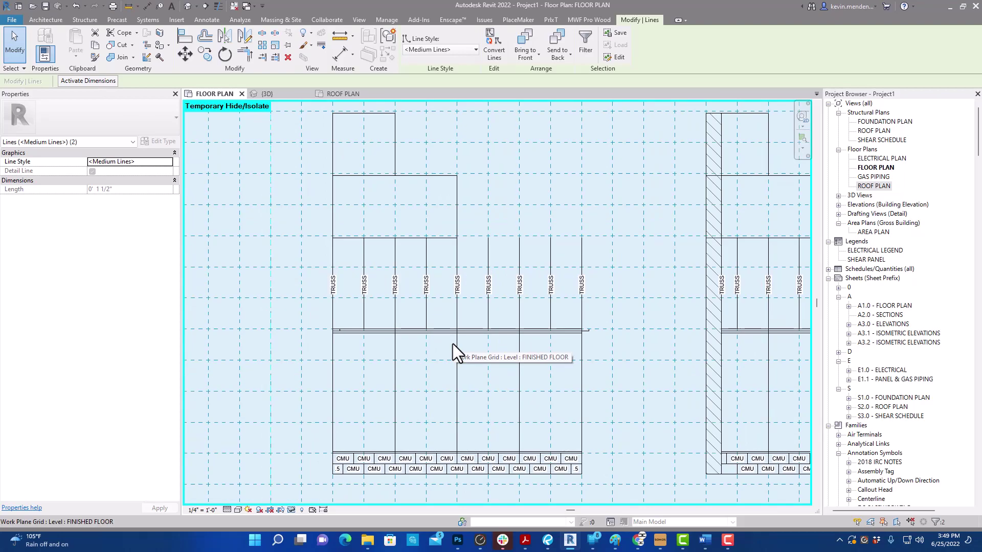
{"action": "scroll", "coordinate": [452, 335], "scroll_direction": "up", "scroll_amount": 3}
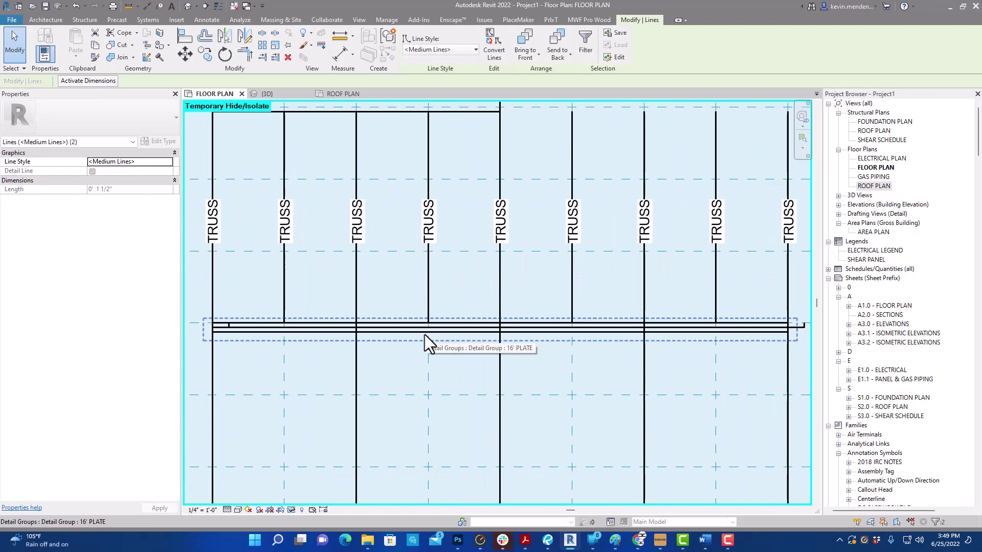
{"action": "scroll", "coordinate": [424, 335], "scroll_direction": "down", "scroll_amount": 1}
{"action": "middle_click_drag", "start_coordinate": [424, 335], "coordinate": [309, 348]}
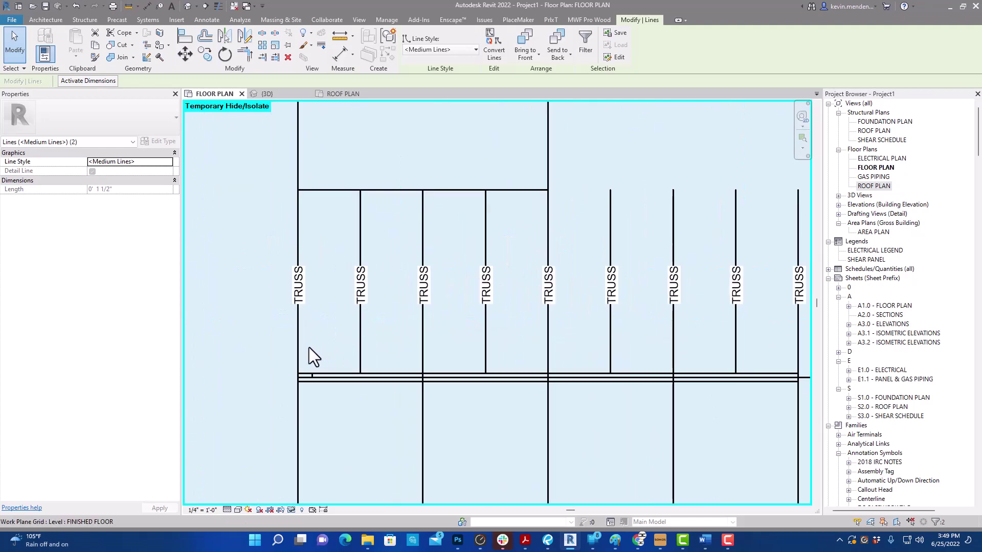
{"action": "scroll", "coordinate": [295, 330], "scroll_direction": "down", "scroll_amount": 1}
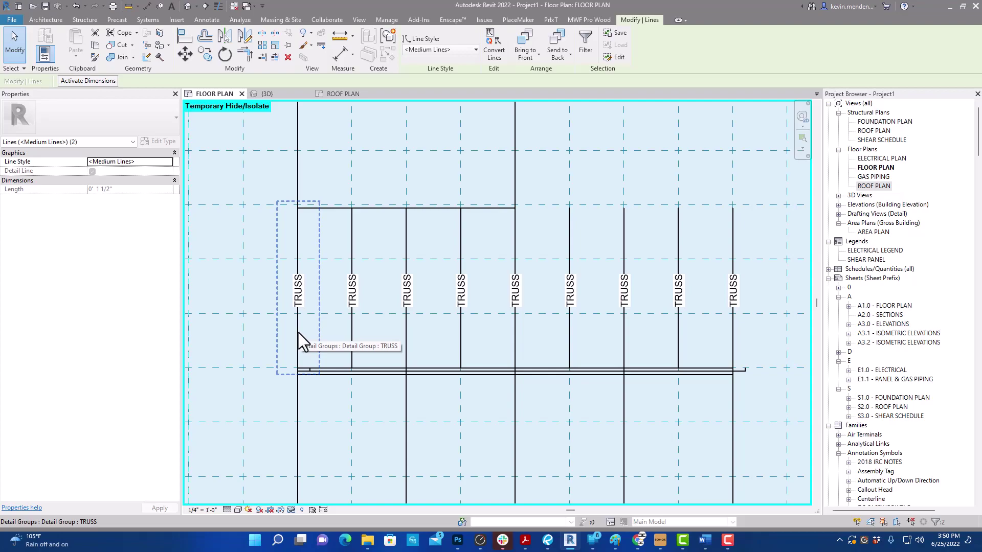
{"action": "scroll", "coordinate": [305, 327], "scroll_direction": "down", "scroll_amount": 1}
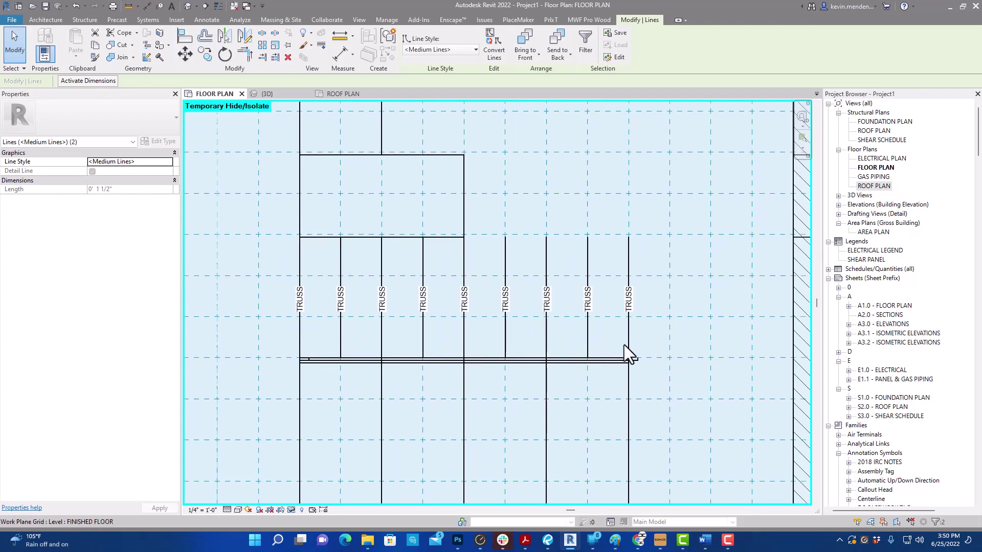
Step: Examine the spacing of the first two TRUSS groups beside the hatched strip in the off-grid layout
{"action": "scroll", "coordinate": [612, 339], "scroll_direction": "down", "scroll_amount": 2}
{"action": "scroll", "coordinate": [673, 353], "scroll_direction": "up", "scroll_amount": 2}
{"action": "middle_click_drag", "start_coordinate": [615, 368], "coordinate": [449, 388]}
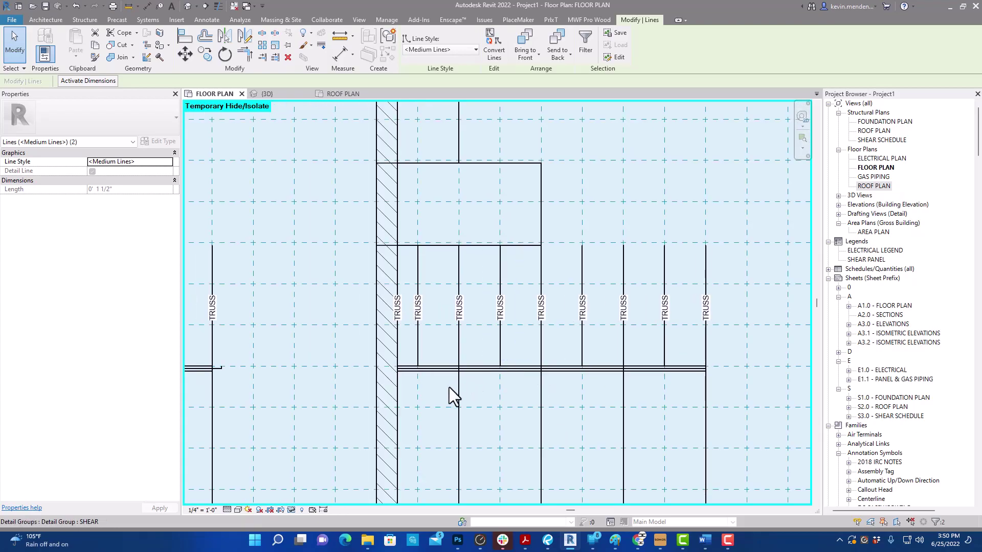
{"action": "scroll", "coordinate": [442, 379], "scroll_direction": "up", "scroll_amount": 3}
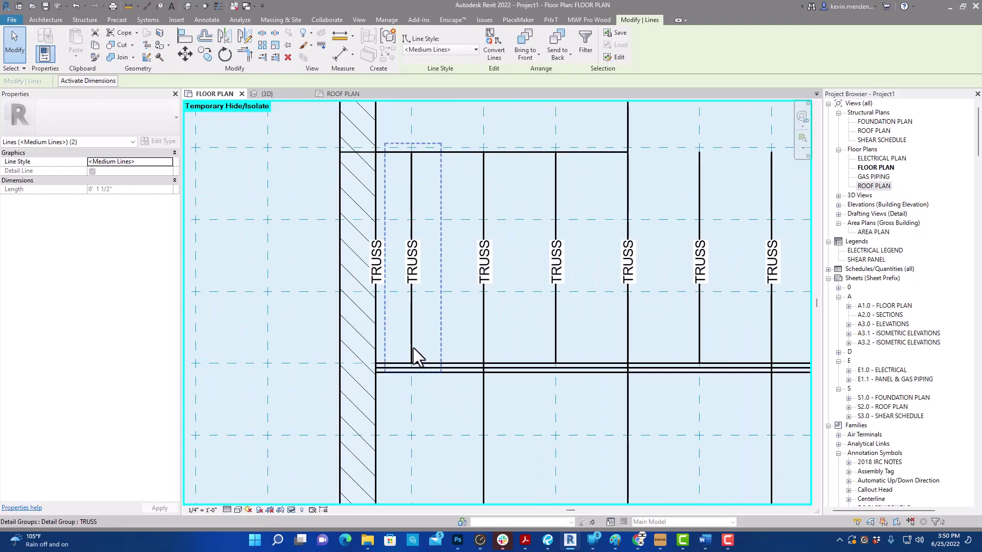
{"action": "left_click", "coordinate": [417, 358]}
{"action": "left_click", "coordinate": [377, 351]}
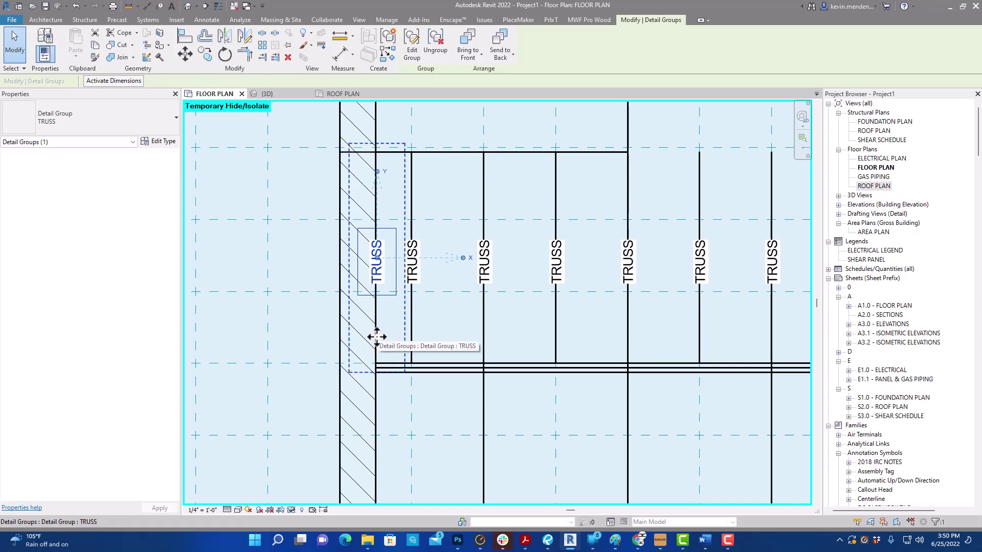
{"action": "scroll", "coordinate": [360, 323], "scroll_direction": "down", "scroll_amount": 6}
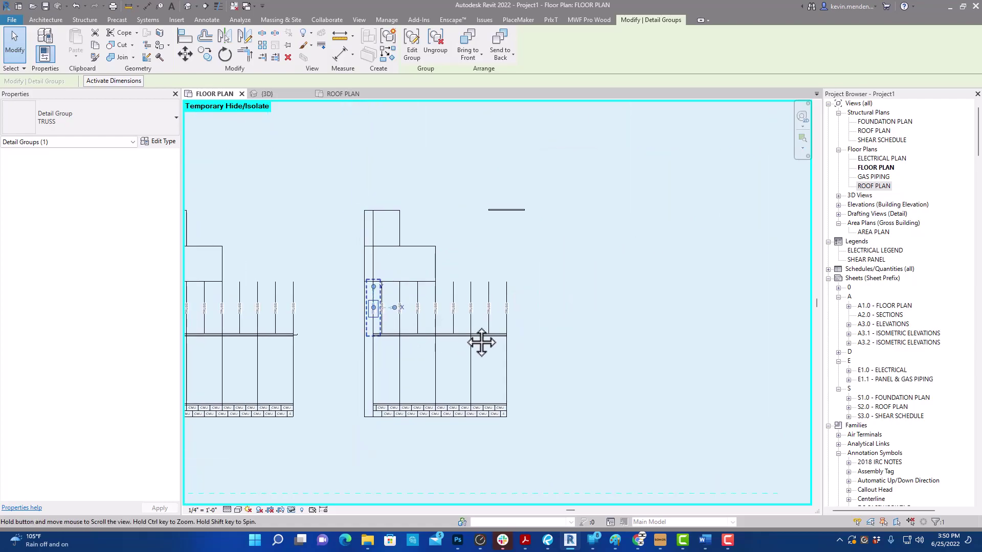
Step: Move the on-grid ROOF FULL SHEET group straight down from its lower corner to the first truss's end at the plate
{"action": "scroll", "coordinate": [435, 323], "scroll_direction": "up", "scroll_amount": 3}
{"action": "left_click", "coordinate": [430, 309]}
{"action": "scroll", "coordinate": [341, 308], "scroll_direction": "up", "scroll_amount": 2}
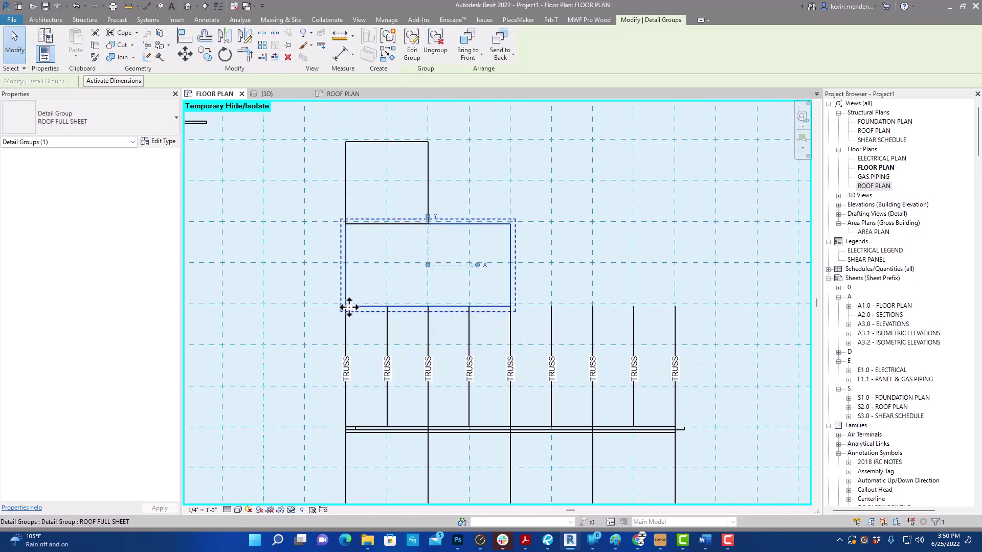
{"action": "key", "text": "m"}
{"action": "key", "text": "v"}
{"action": "left_click", "coordinate": [345, 306]}
{"action": "scroll", "coordinate": [351, 426], "scroll_direction": "up", "scroll_amount": 2}
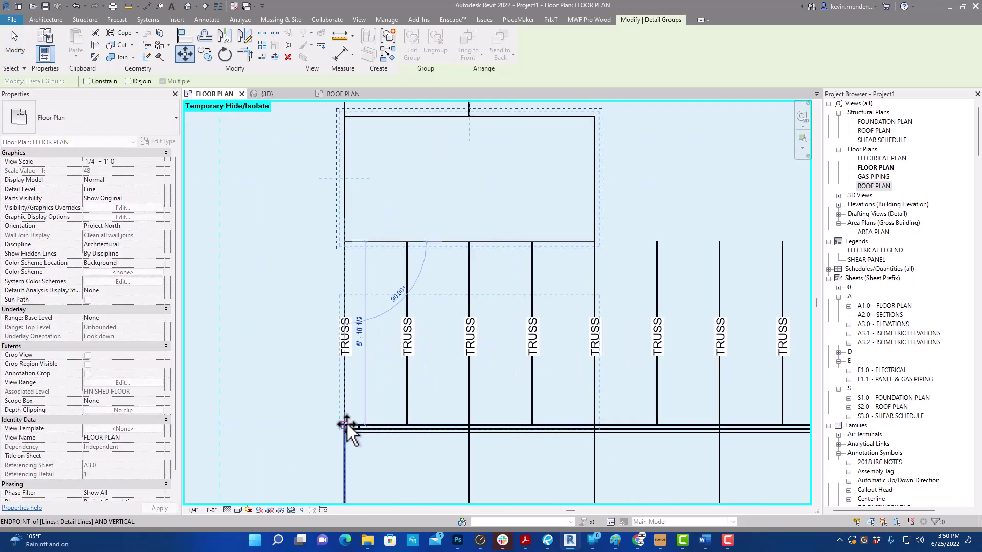
{"action": "left_click", "coordinate": [345, 425]}
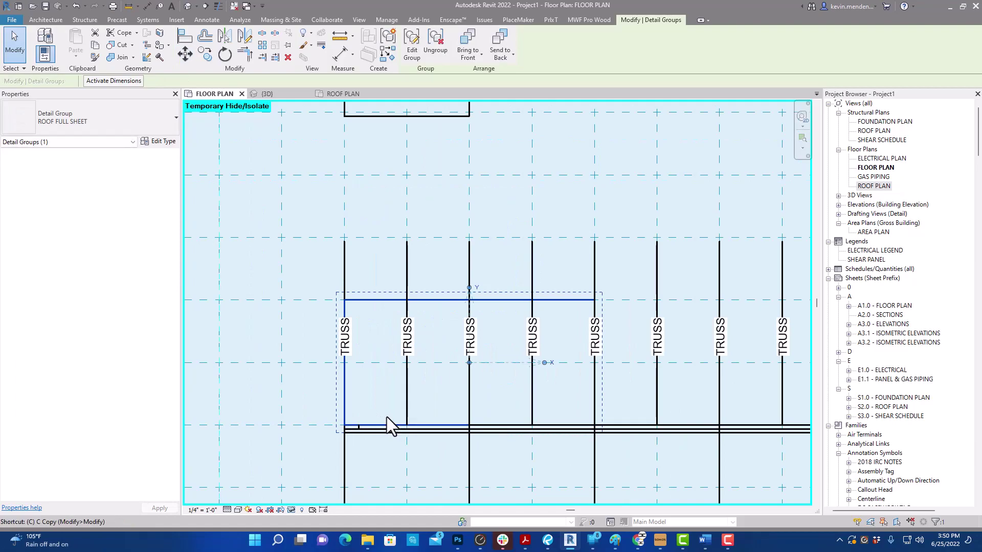
Step: Copy the ROOF FULL SHEET group alongside itself to fill out the first sheathing row over the on-grid trusses
{"action": "key", "text": "c"}
{"action": "key", "text": "o"}
{"action": "left_click", "coordinate": [342, 425]}
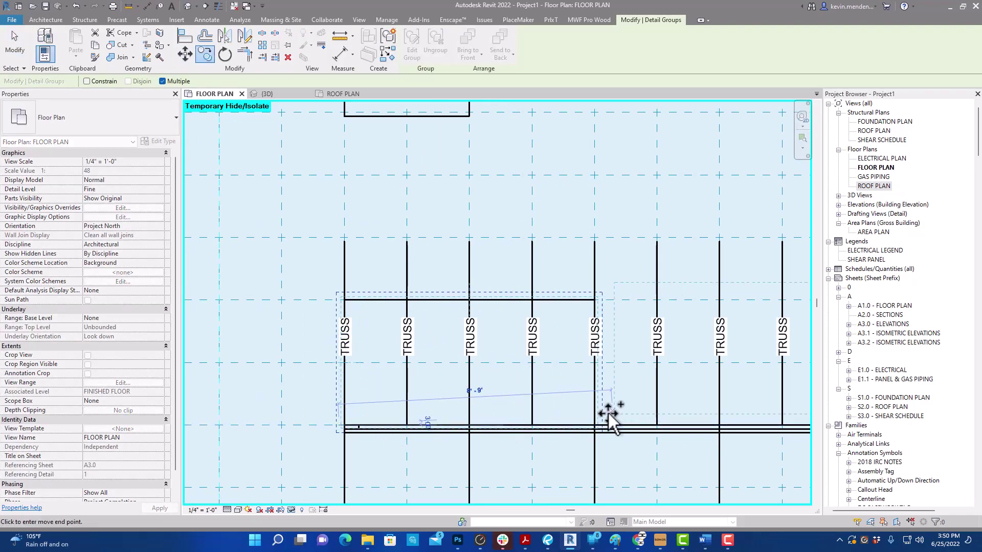
{"action": "left_click", "coordinate": [594, 423]}
{"action": "scroll", "coordinate": [578, 388], "scroll_direction": "down", "scroll_amount": 2}
{"action": "key", "text": "Escape"}
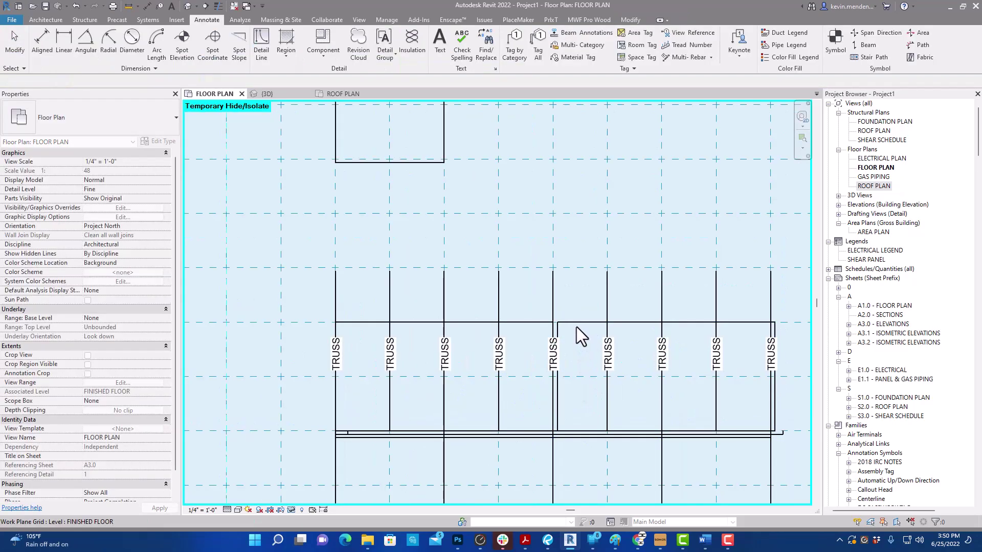
Step: Move the ROOF HALF SHEET group down onto the first sheathing row, flush with the first on-grid truss
{"action": "left_click", "coordinate": [573, 324]}
{"action": "scroll", "coordinate": [572, 323], "scroll_direction": "down", "scroll_amount": 3}
{"action": "scroll", "coordinate": [474, 259], "scroll_direction": "up", "scroll_amount": 2}
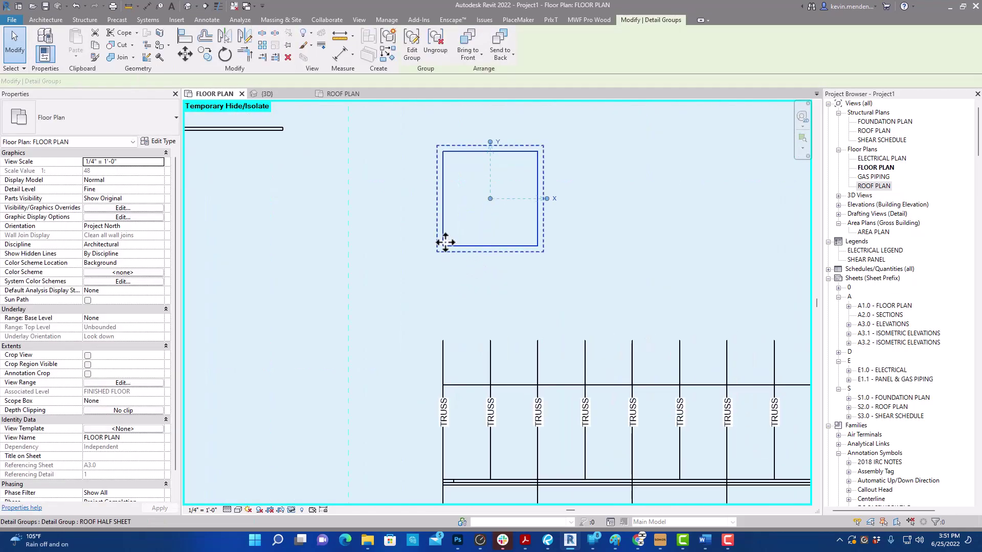
{"action": "left_click", "coordinate": [446, 242]}
{"action": "scroll", "coordinate": [458, 258], "scroll_direction": "up", "scroll_amount": 2}
{"action": "key", "text": "m"}
{"action": "key", "text": "v"}
{"action": "left_click", "coordinate": [461, 243]}
{"action": "scroll", "coordinate": [445, 358], "scroll_direction": "down", "scroll_amount": 2}
{"action": "scroll", "coordinate": [424, 347], "scroll_direction": "up", "scroll_amount": 2}
Step: Copy a ROOF FULL SHEET group into the second row beside the half sheet to stagger the joints
{"action": "left_click", "coordinate": [419, 346]}
{"action": "key", "text": "c"}
{"action": "key", "text": "o"}
{"action": "left_click", "coordinate": [420, 346]}
{"action": "scroll", "coordinate": [511, 327], "scroll_direction": "down", "scroll_amount": 2}
{"action": "scroll", "coordinate": [624, 308], "scroll_direction": "down", "scroll_amount": 2}
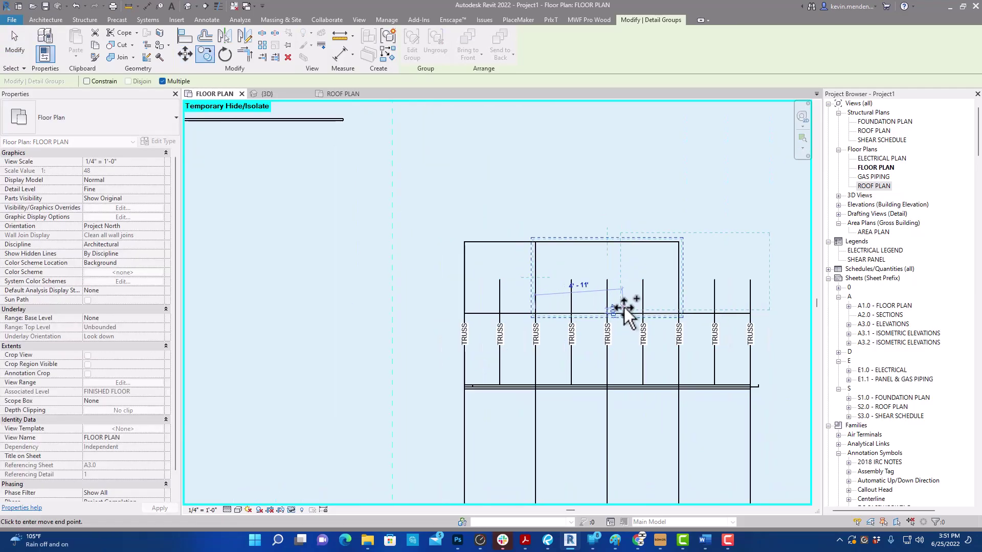
{"action": "key", "text": "Escape"}
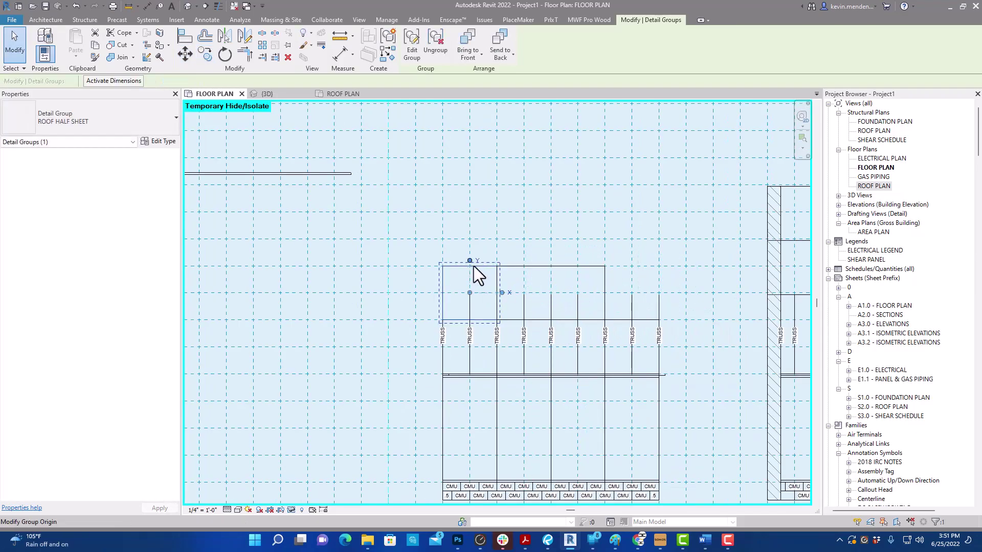
Step: Compare the staggered on-grid roof sheets with the off-grid layout and outline where a full sheet falls on its trusses
{"action": "left_click", "coordinate": [538, 266]}
{"action": "scroll", "coordinate": [539, 271], "scroll_direction": "up", "scroll_amount": 1}
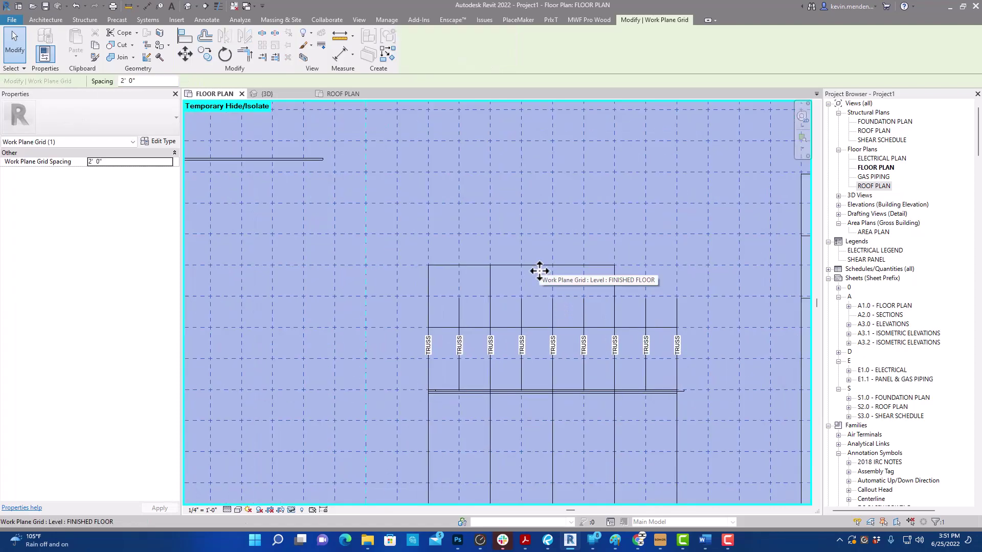
{"action": "key", "text": "Escape"}
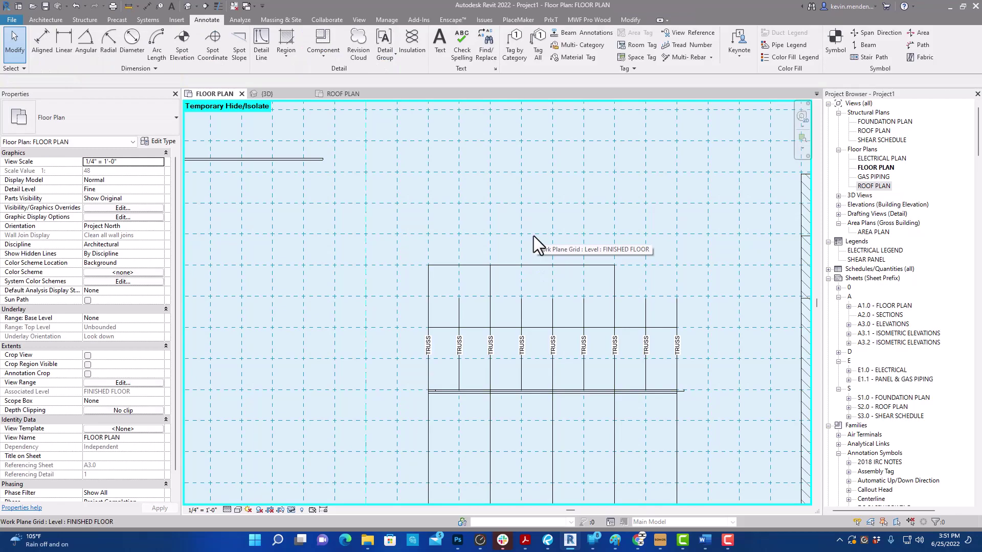
{"action": "scroll", "coordinate": [536, 269], "scroll_direction": "down", "scroll_amount": 2}
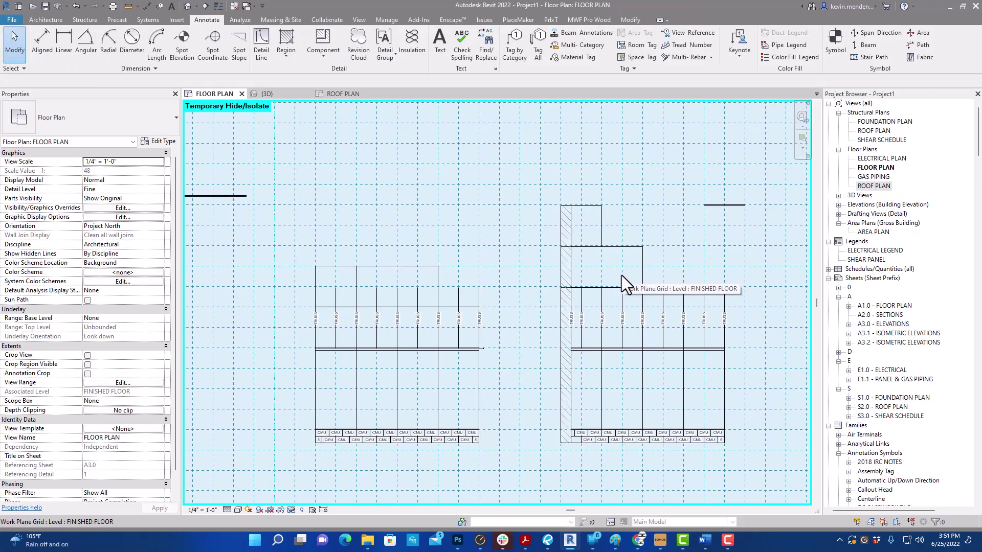
{"action": "scroll", "coordinate": [654, 310], "scroll_direction": "up", "scroll_amount": 2}
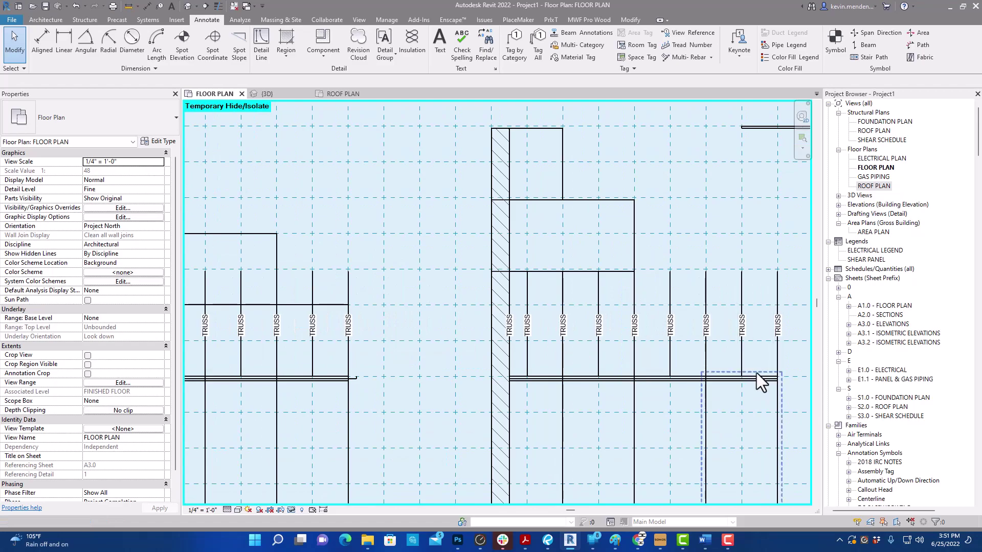
{"action": "mouse_move", "coordinate": [508, 305]}
{"action": "left_mouse_down"}
{"action": "mouse_move", "coordinate": [647, 390]}
{"action": "mouse_move", "coordinate": [634, 375]}
{"action": "left_mouse_up"}
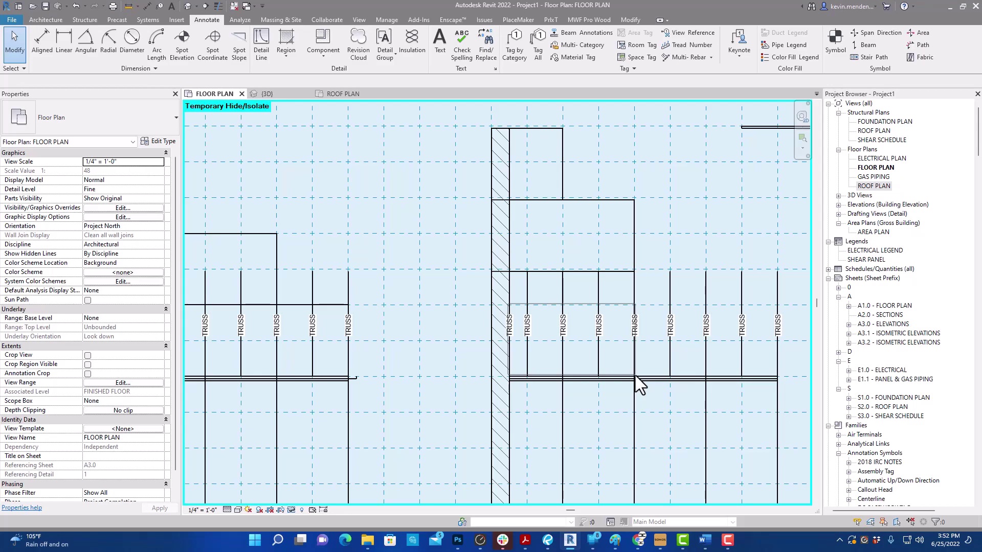
Step: Check the ROOF HALF SHEET group against the off-grid trusses, and compare it with the on-grid truss and CMU layout
{"action": "left_click_drag", "start_coordinate": [634, 376], "coordinate": [636, 377]}
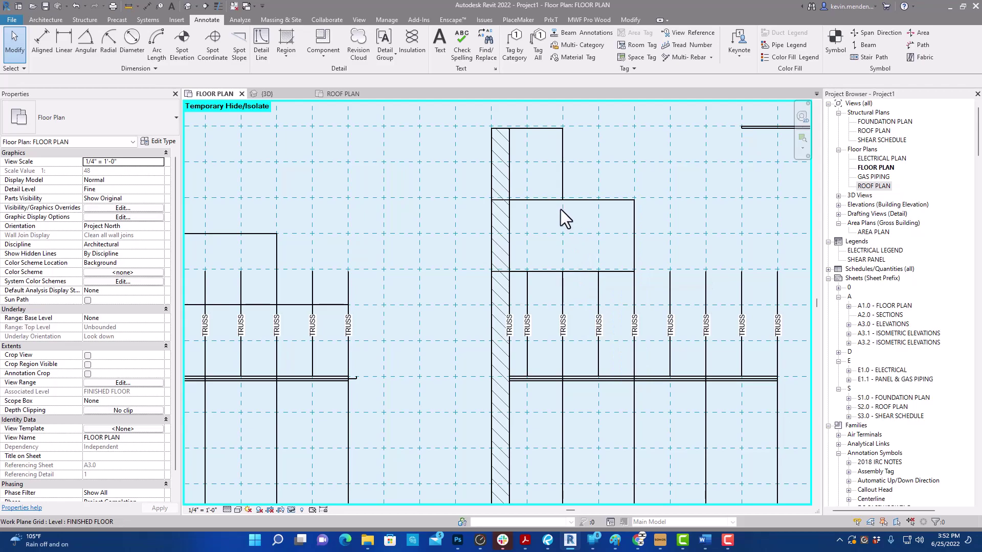
{"action": "left_click", "coordinate": [563, 192]}
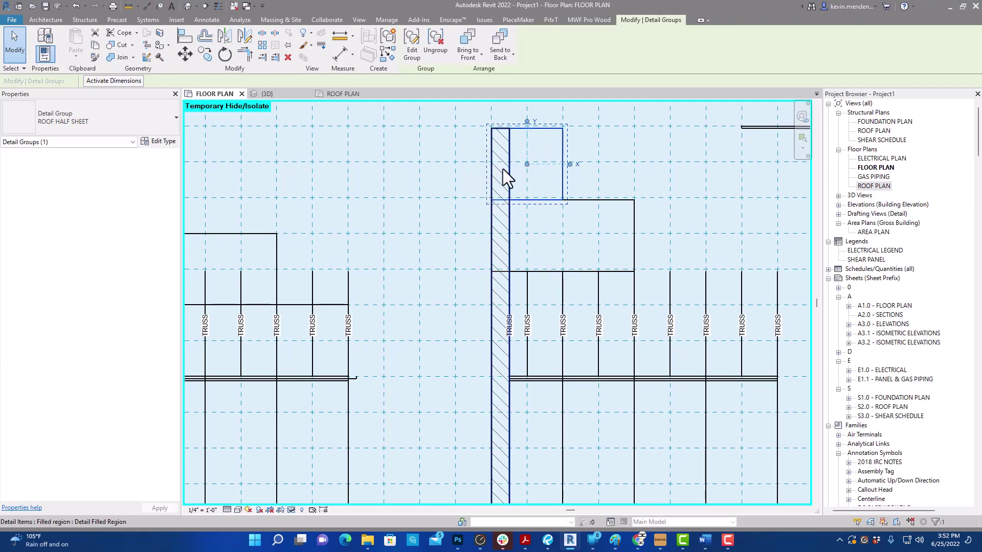
{"action": "scroll", "coordinate": [502, 170], "scroll_direction": "down", "scroll_amount": 3}
{"action": "middle_click_drag", "start_coordinate": [482, 329], "coordinate": [488, 379]}
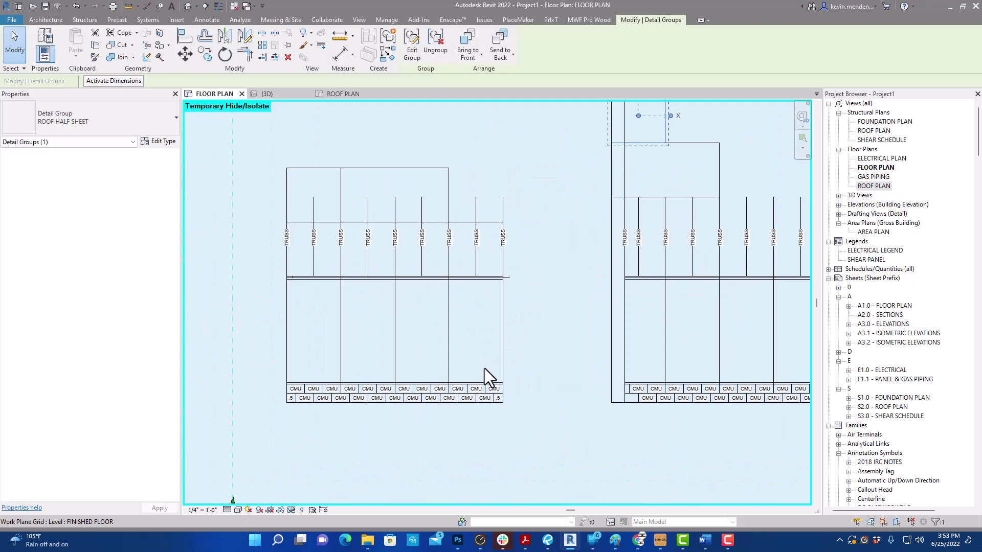
{"action": "scroll", "coordinate": [396, 397], "scroll_direction": "up", "scroll_amount": 2}
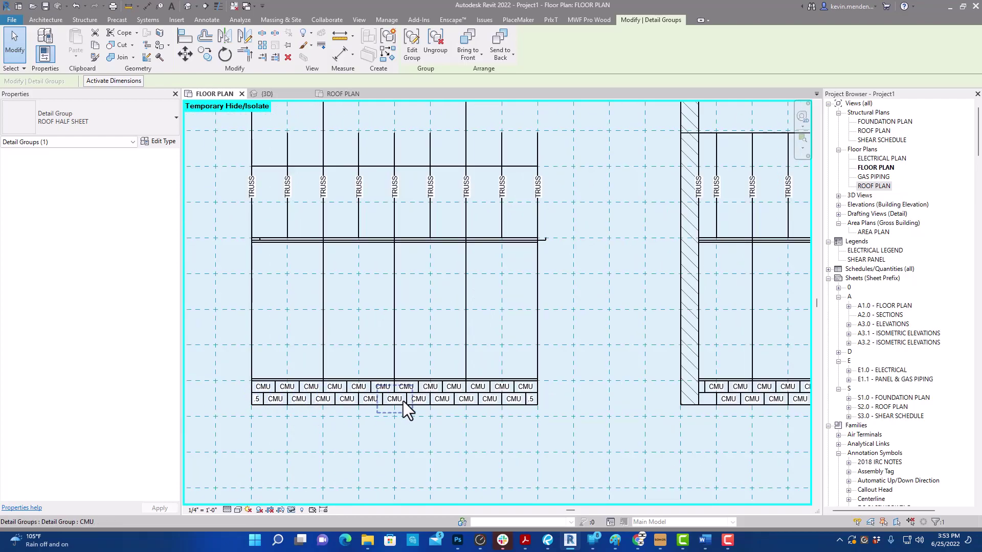
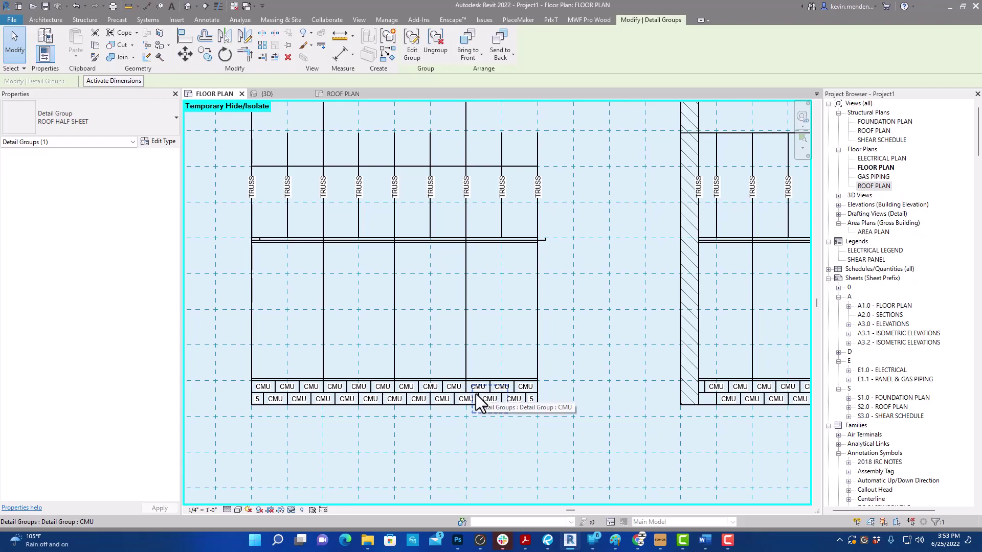
Step: Select the 16" CENTERS detail group to compare its spacing with the CMU courses and plates of the on-grid layout
{"action": "key", "text": "Escape"}
{"action": "key", "text": "Escape"}
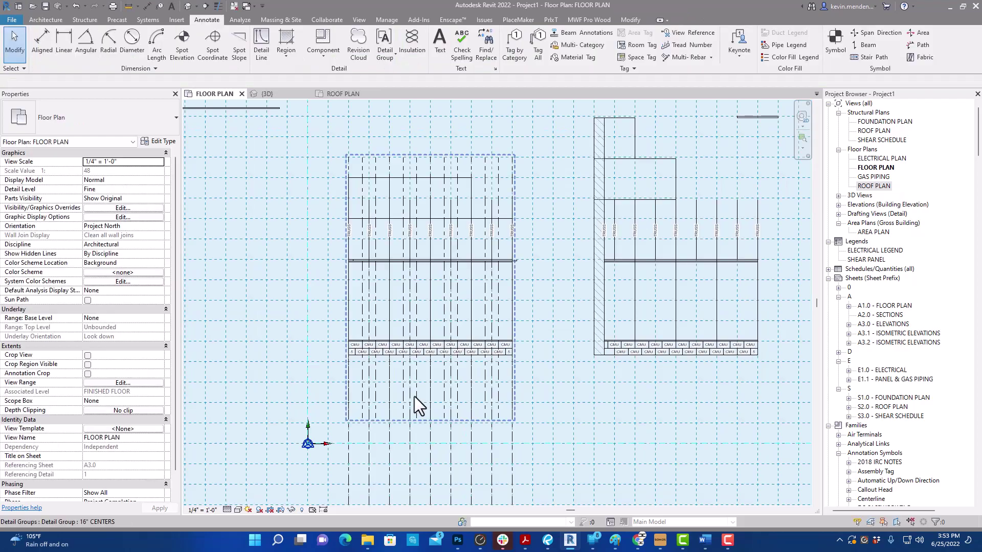
{"action": "scroll", "coordinate": [396, 398], "scroll_direction": "up", "scroll_amount": 2}
{"action": "left_click", "coordinate": [396, 216]}
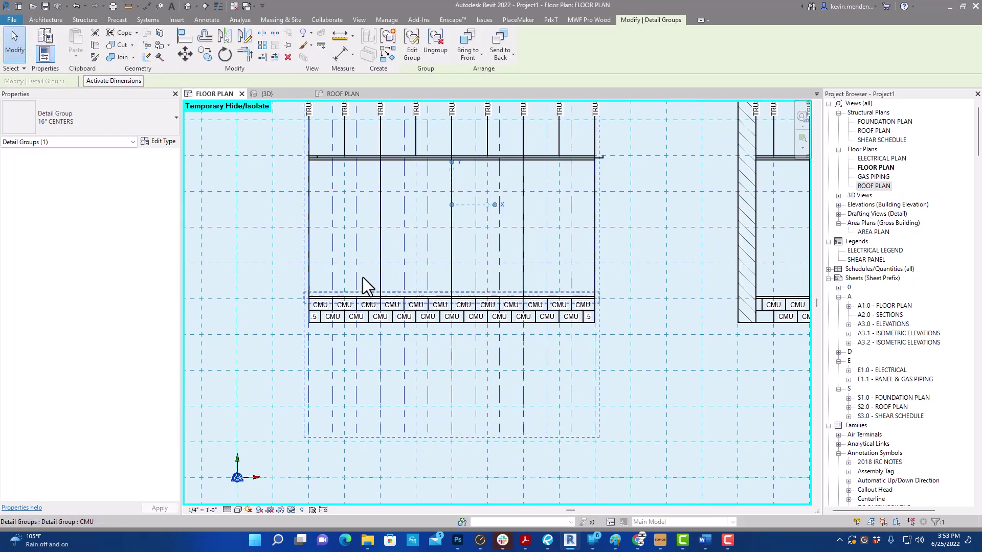
{"action": "scroll", "coordinate": [353, 289], "scroll_direction": "up", "scroll_amount": 1}
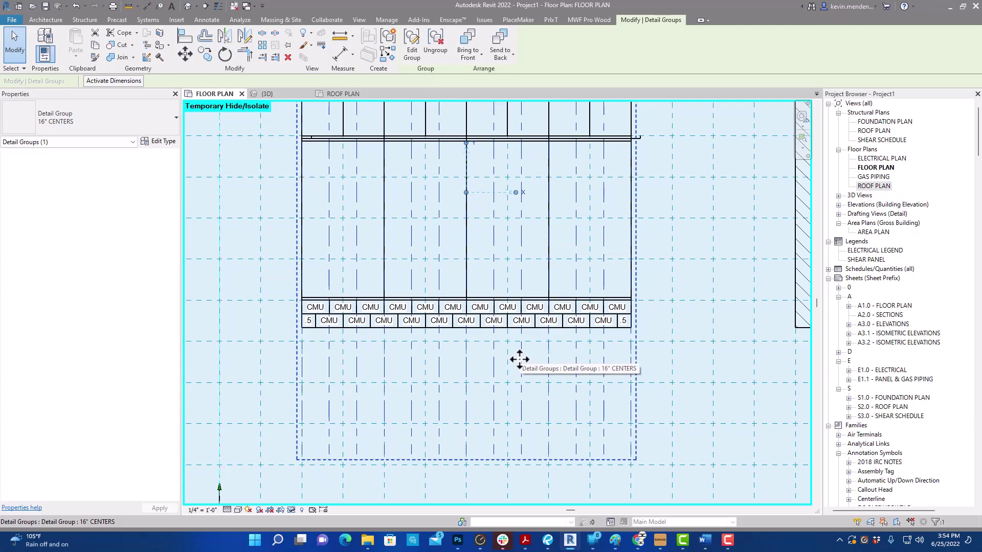
Step: Reset the temporary hide/isolate and select the 2' CENTERS detail group to check its spacing against the on-grid CMU and trusses
{"action": "key", "text": "Escape"}
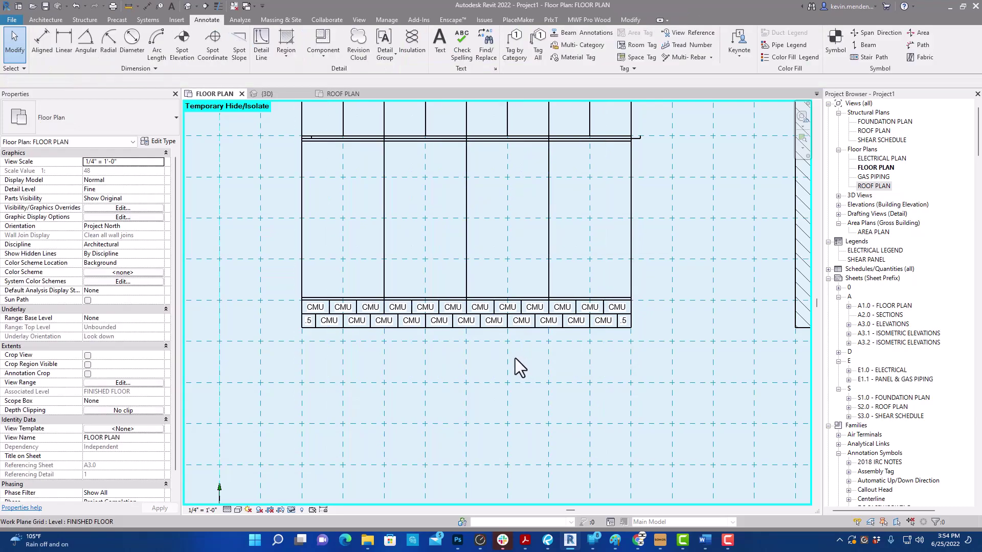
{"action": "key", "text": "h"}
{"action": "key", "text": "r"}
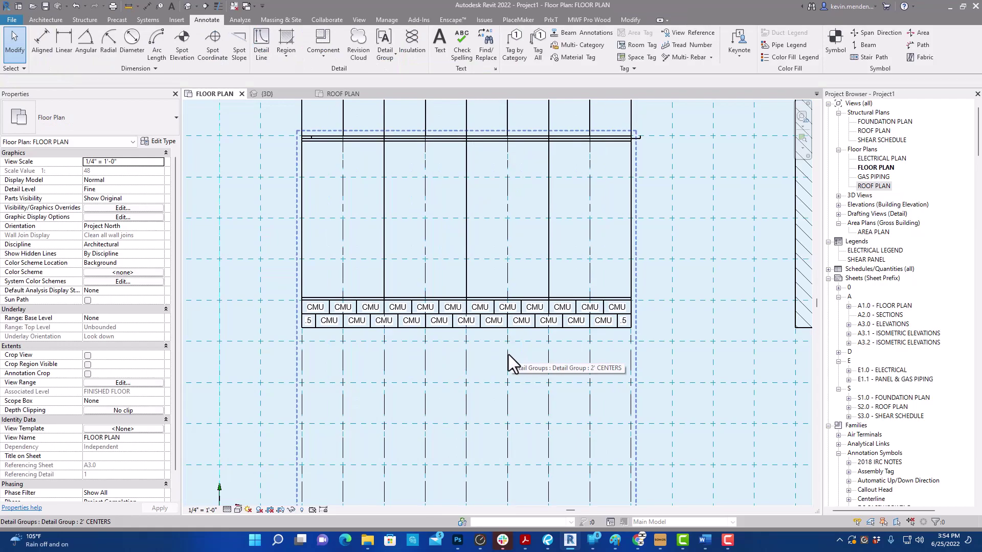
{"action": "left_click", "coordinate": [425, 376]}
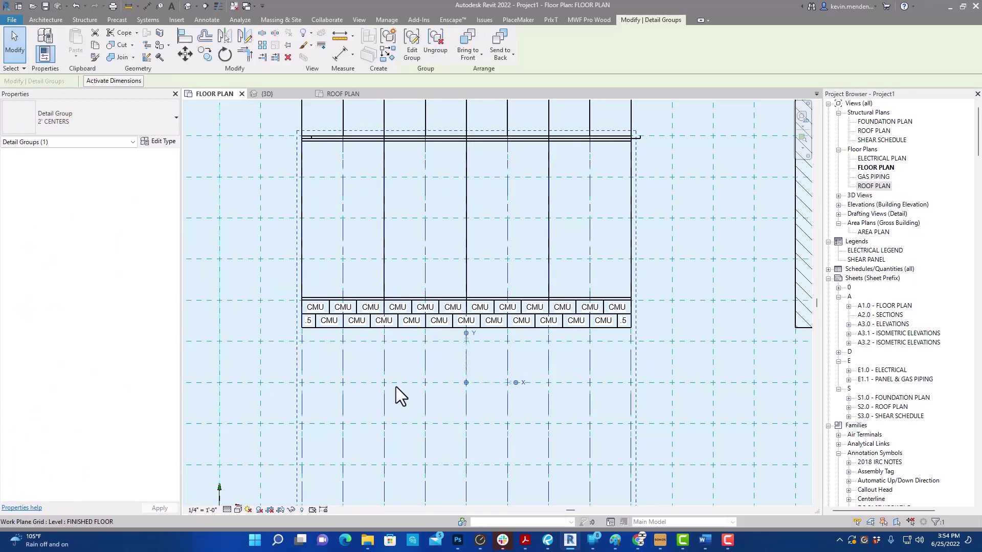
{"action": "middle_click_drag", "start_coordinate": [348, 241], "coordinate": [359, 351]}
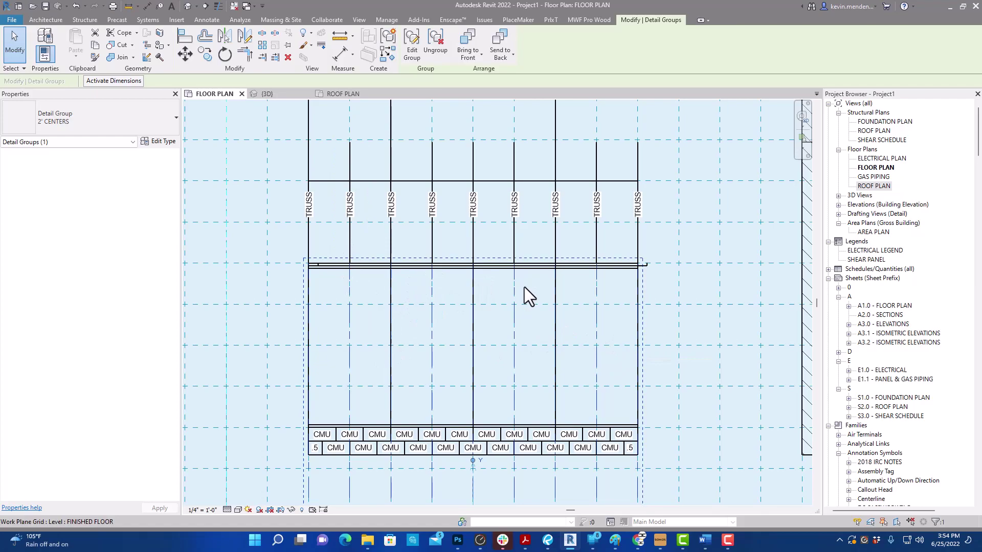
Step: Compare the 2' CENTERS spacing on the on-grid layout with the CMU and trusses of the off-grid layout
{"action": "scroll", "coordinate": [524, 286], "scroll_direction": "down", "scroll_amount": 4}
{"action": "middle_click_drag", "start_coordinate": [563, 378], "coordinate": [432, 413]}
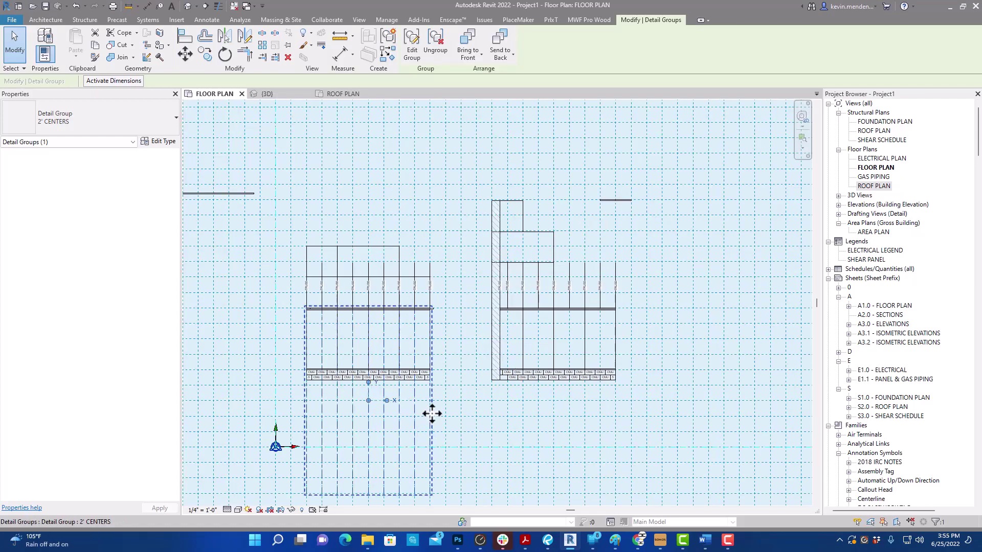
{"action": "scroll", "coordinate": [503, 340], "scroll_direction": "up", "scroll_amount": 3}
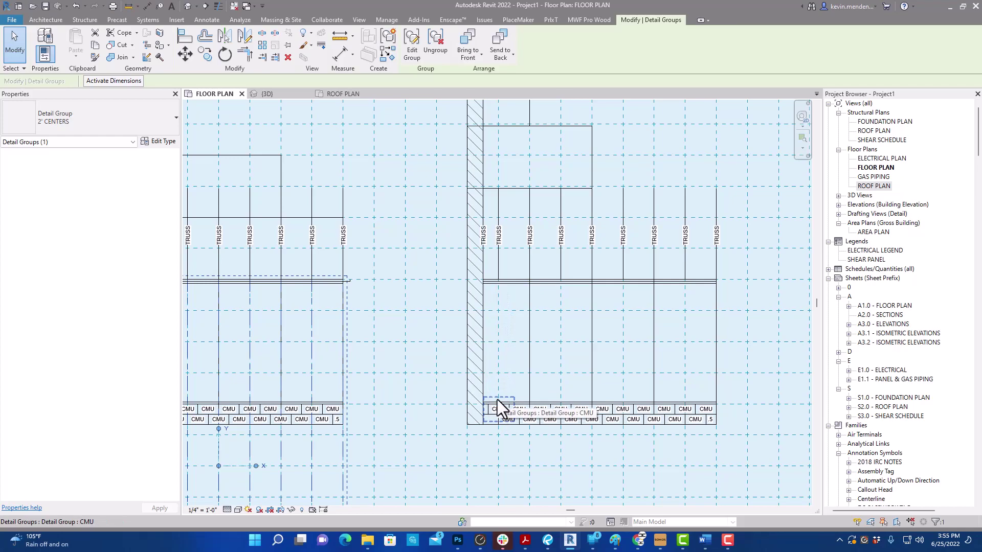
{"action": "scroll", "coordinate": [498, 409], "scroll_direction": "up", "scroll_amount": 2}
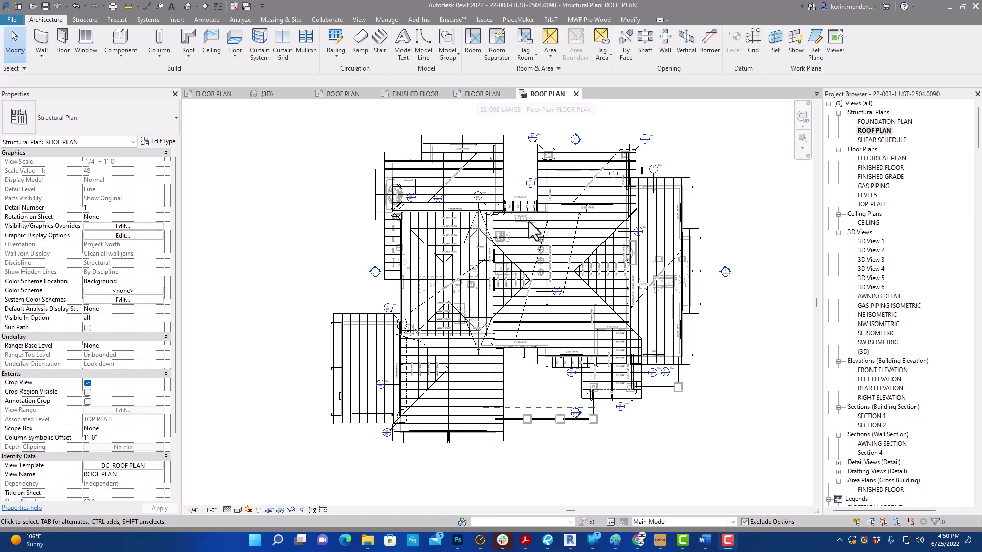
Step: Examine the dimensioned wall jogs around the walk-in shower and sitting area in the FINISHED FLOOR plan
{"action": "left_click", "coordinate": [489, 93]}
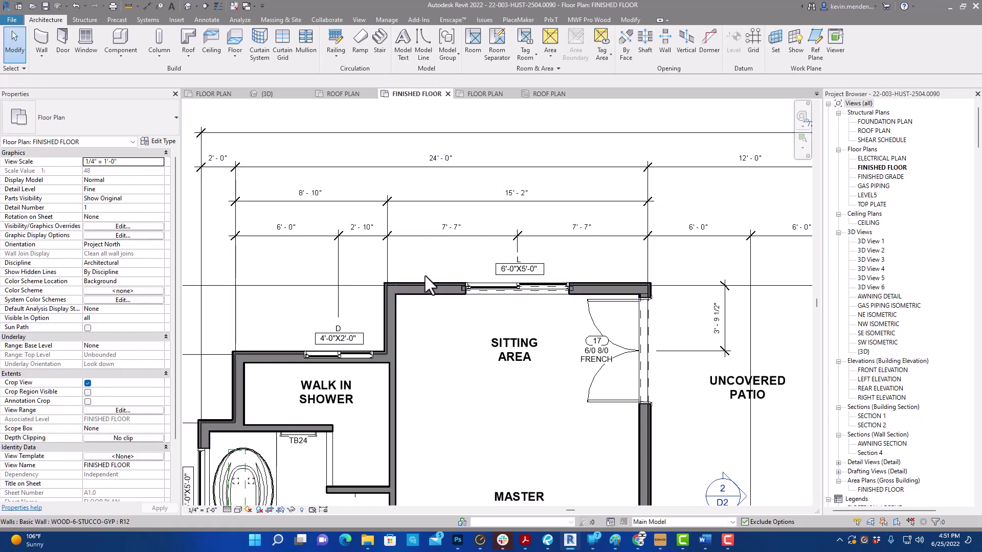
{"action": "scroll", "coordinate": [423, 306], "scroll_direction": "down", "scroll_amount": 3}
{"action": "scroll", "coordinate": [375, 353], "scroll_direction": "up", "scroll_amount": 3}
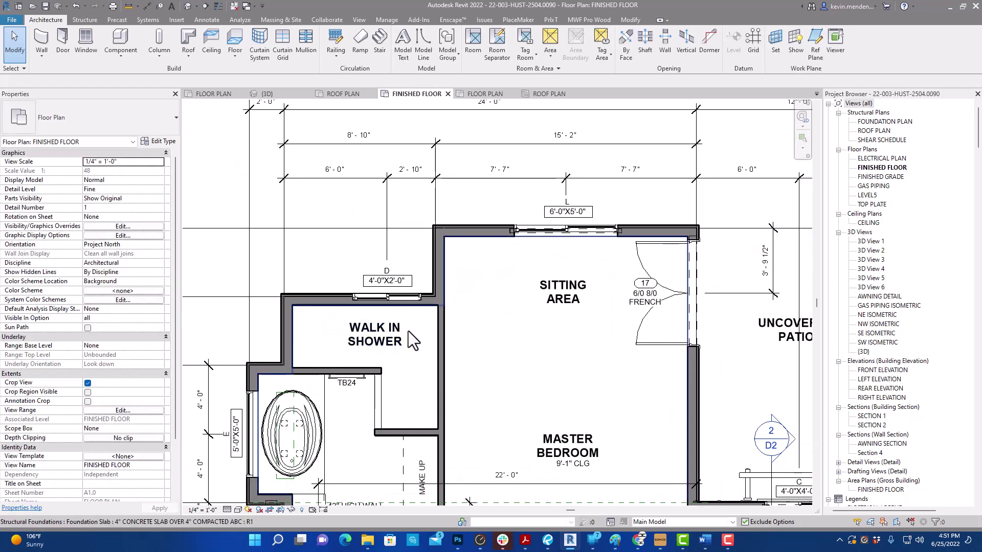
{"action": "scroll", "coordinate": [416, 354], "scroll_direction": "down", "scroll_amount": 2}
{"action": "scroll", "coordinate": [430, 302], "scroll_direction": "up", "scroll_amount": 2}
{"action": "scroll", "coordinate": [431, 347], "scroll_direction": "down", "scroll_amount": 1}
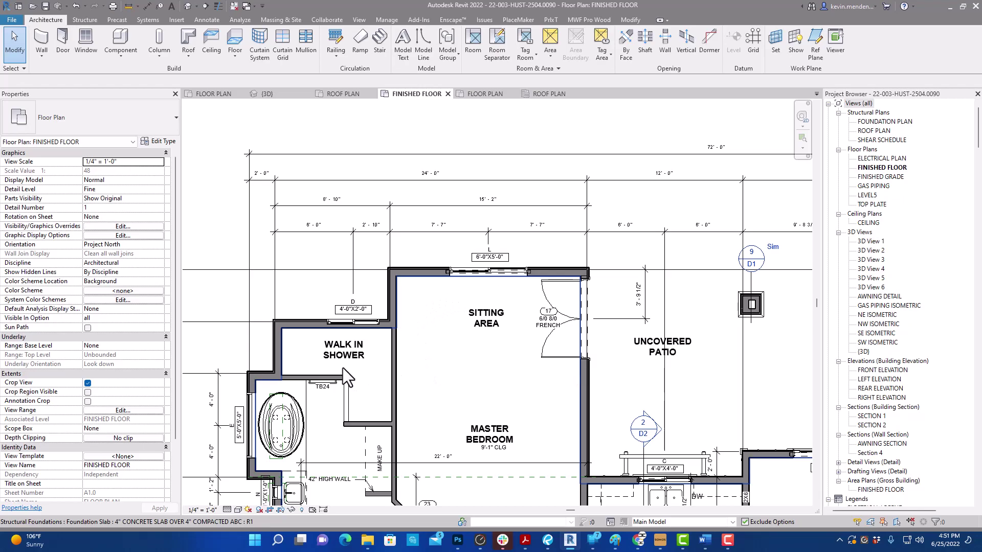
{"action": "scroll", "coordinate": [343, 367], "scroll_direction": "up", "scroll_amount": 1}
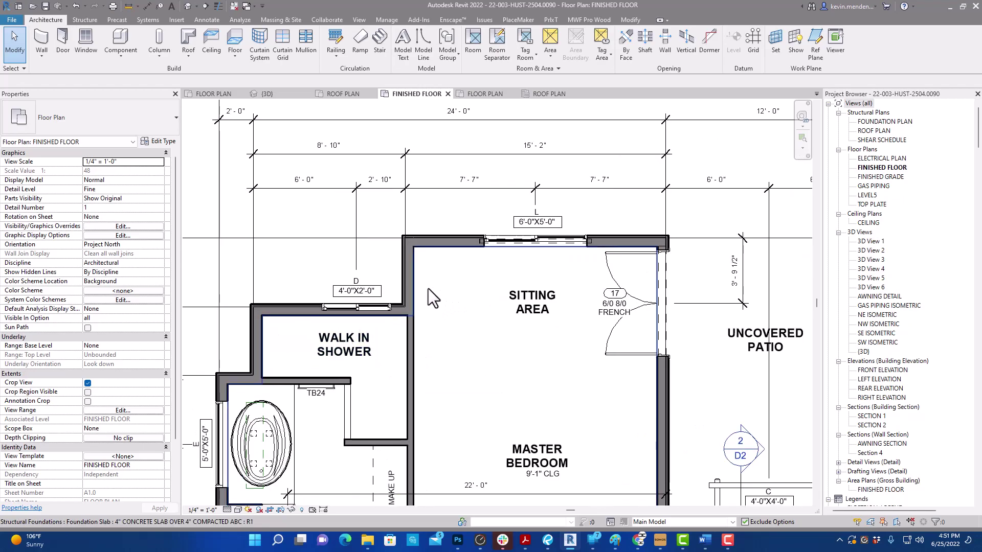
Step: Examine how the common trusses at 24 OC line up with the sitting area and shower walls in the ROOF PLAN
{"action": "key", "text": "ctrl+Tab"}
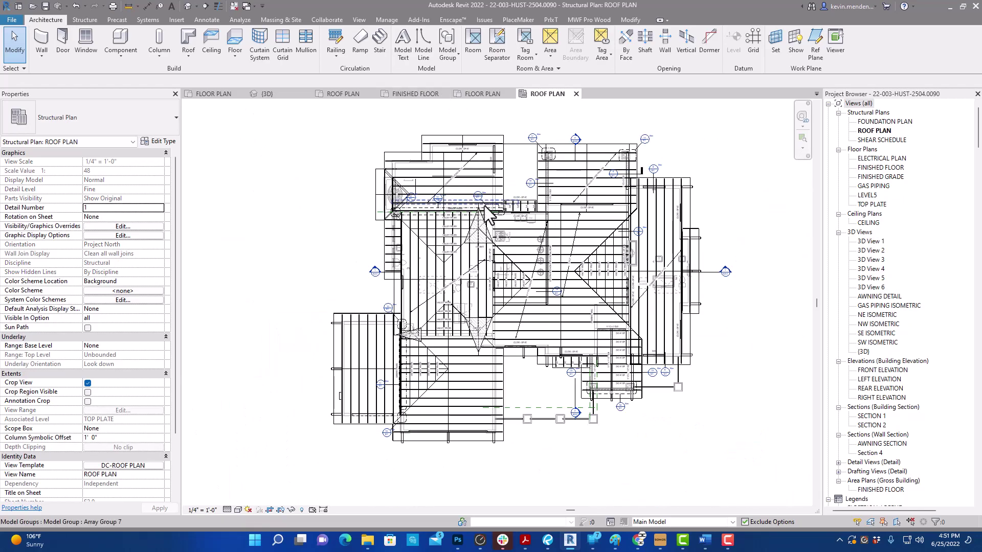
{"action": "scroll", "coordinate": [467, 161], "scroll_direction": "up", "scroll_amount": 2}
{"action": "middle_click_drag", "start_coordinate": [464, 223], "coordinate": [465, 225]}
{"action": "scroll", "coordinate": [451, 237], "scroll_direction": "up", "scroll_amount": 5}
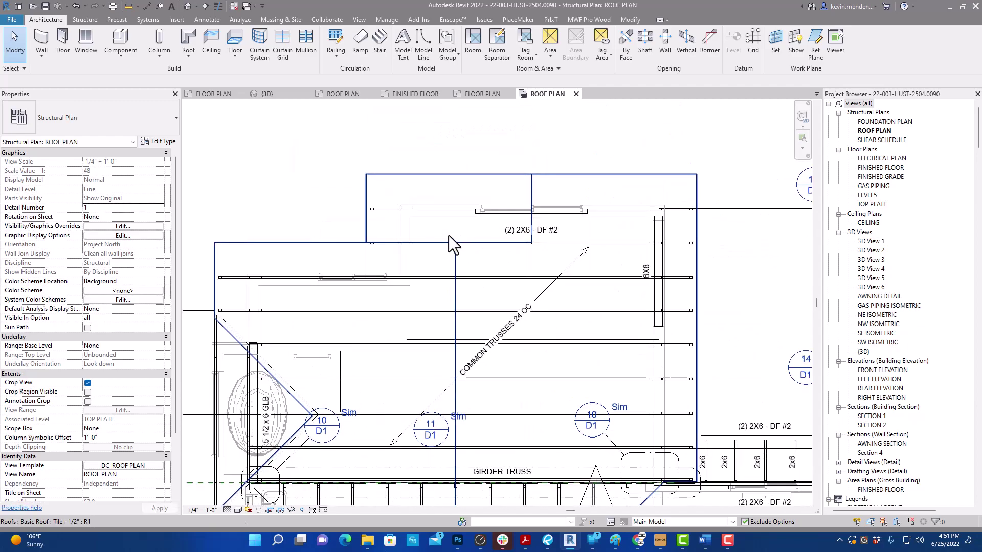
{"action": "scroll", "coordinate": [504, 265], "scroll_direction": "up", "scroll_amount": 2}
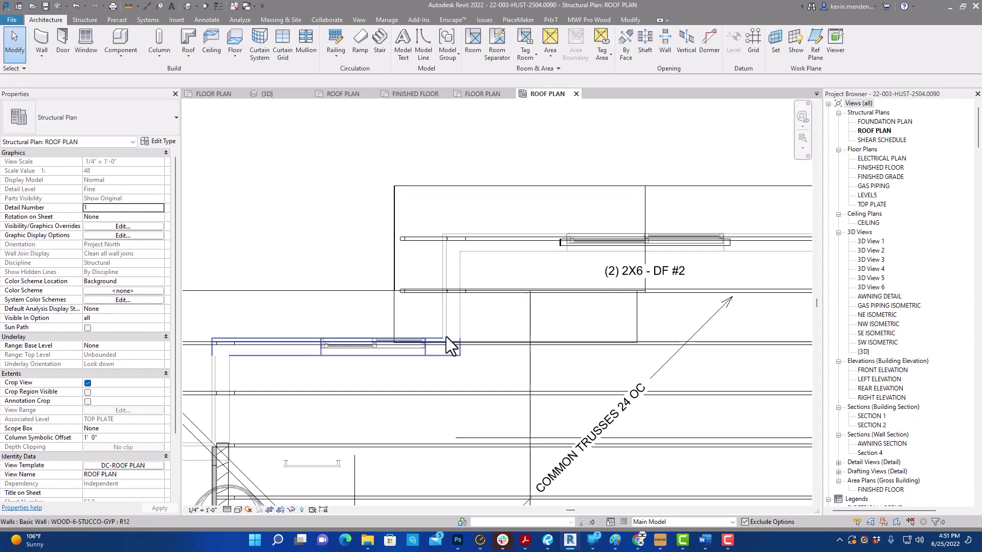
{"action": "scroll", "coordinate": [471, 299], "scroll_direction": "down", "scroll_amount": 2}
{"action": "middle_click_drag", "start_coordinate": [456, 308], "coordinate": [337, 295]}
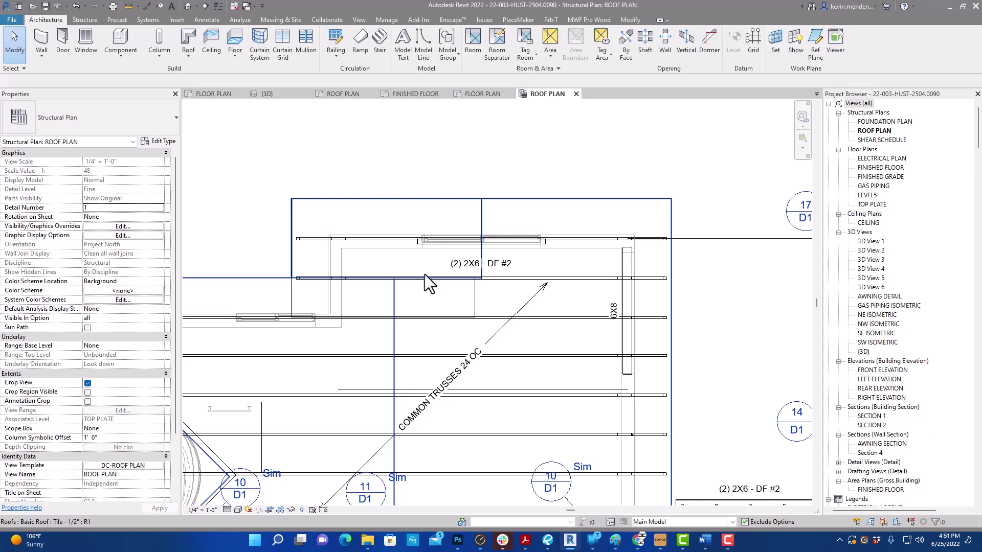
Step: Open the other house's FLOOR PLAN with its work plane grid and examine the ensuite and great room wall jogs
{"action": "left_click", "coordinate": [481, 96]}
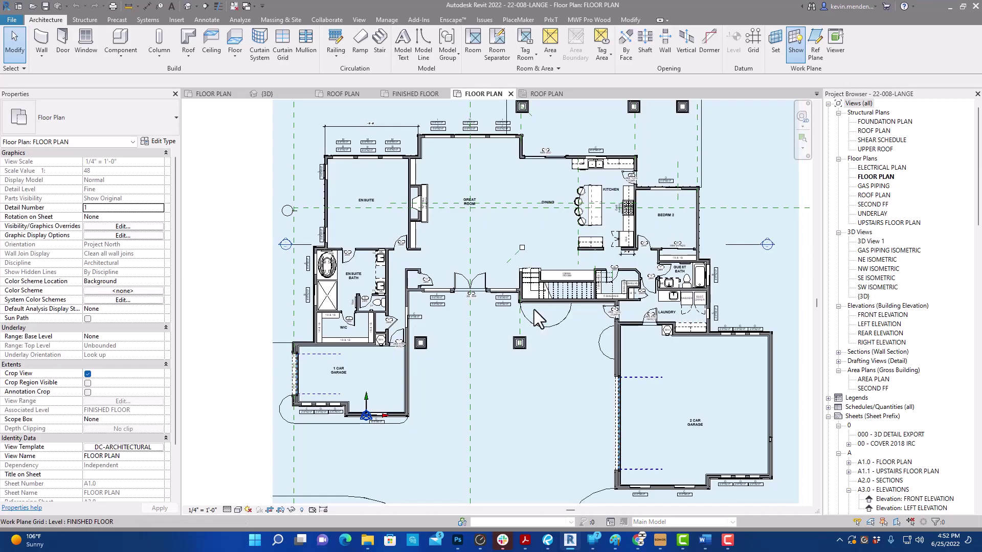
{"action": "scroll", "coordinate": [527, 303], "scroll_direction": "up", "scroll_amount": 2}
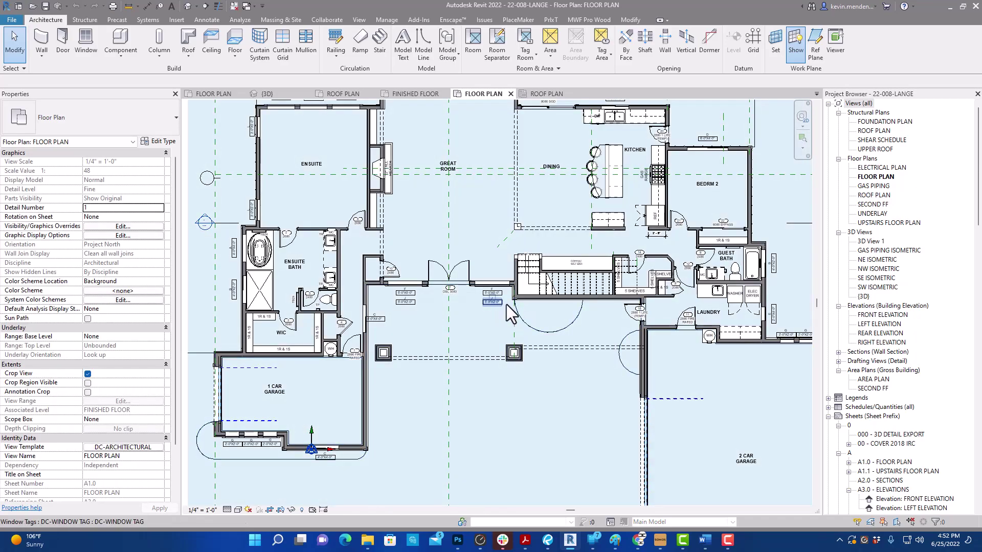
{"action": "scroll", "coordinate": [461, 217], "scroll_direction": "up", "scroll_amount": 5}
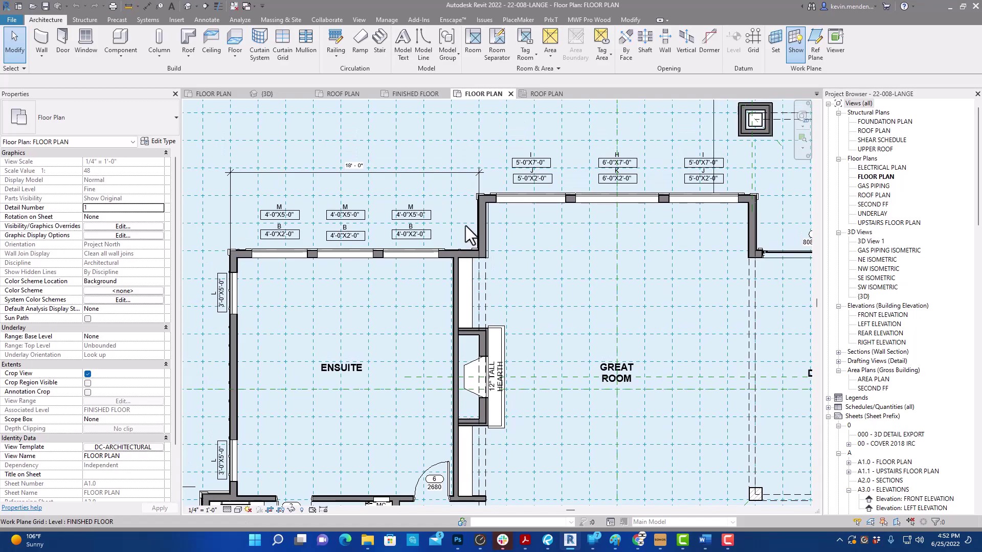
{"action": "scroll", "coordinate": [462, 217], "scroll_direction": "down", "scroll_amount": 1}
{"action": "middle_click_drag", "start_coordinate": [463, 218], "coordinate": [338, 238]}
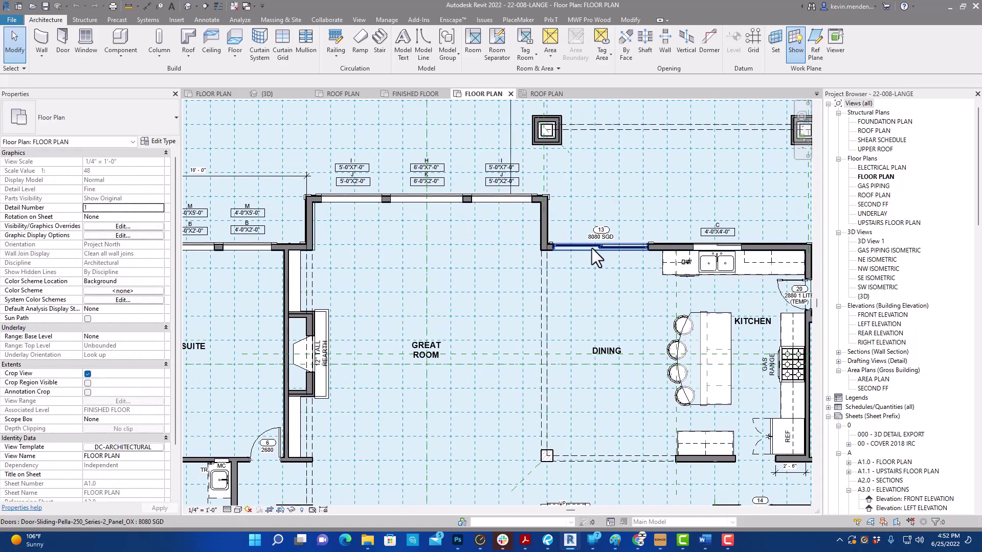
Step: Examine how the kitchen, two-car garage, entry and one-car garage walls follow the work plane grid
{"action": "scroll", "coordinate": [634, 268], "scroll_direction": "right", "scroll_amount": 5, "text": "shift"}
{"action": "scroll", "coordinate": [634, 268], "scroll_direction": "down", "scroll_amount": 1, "text": "ctrl"}
{"action": "scroll", "coordinate": [631, 267], "scroll_direction": "right", "scroll_amount": 3, "text": "shift"}
{"action": "scroll", "coordinate": [631, 267], "scroll_direction": "down", "scroll_amount": 3, "text": "ctrl"}
{"action": "middle_click_drag", "start_coordinate": [604, 335], "coordinate": [587, 213]}
{"action": "scroll", "coordinate": [603, 220], "scroll_direction": "down", "scroll_amount": 2}
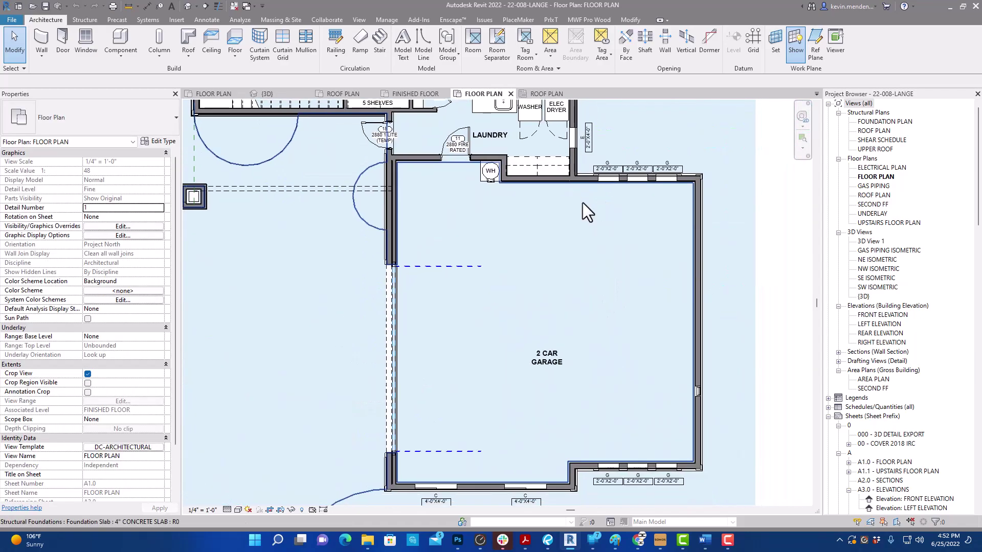
{"action": "middle_click_drag", "start_coordinate": [587, 267], "coordinate": [685, 262]}
{"action": "middle_click_drag", "start_coordinate": [580, 250], "coordinate": [654, 300]}
{"action": "middle_click_drag", "start_coordinate": [444, 265], "coordinate": [713, 287]}
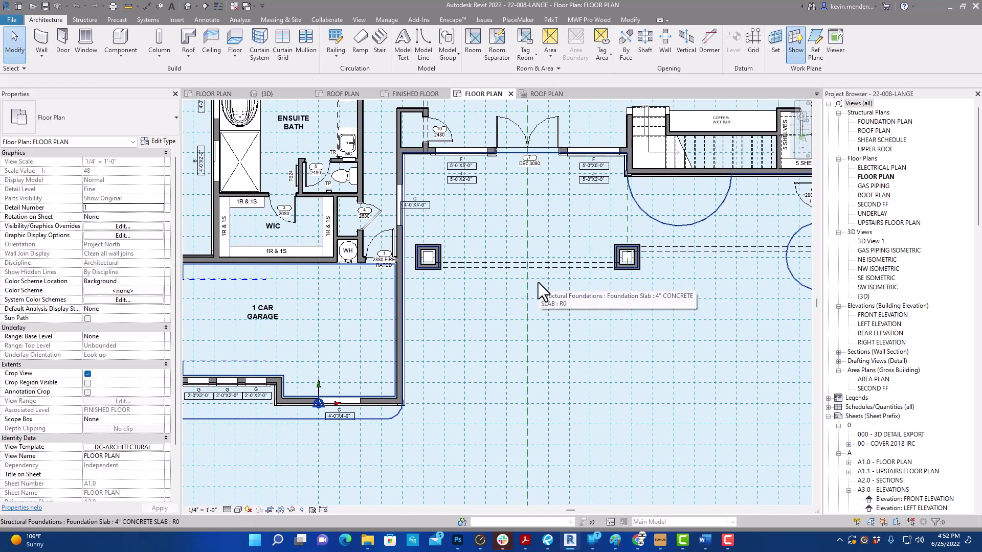
Step: Return to the Project1 FLOOR PLAN and select the coincident origin points to check where they sit on the work plane grid
{"action": "key", "text": "ctrl+Tab"}
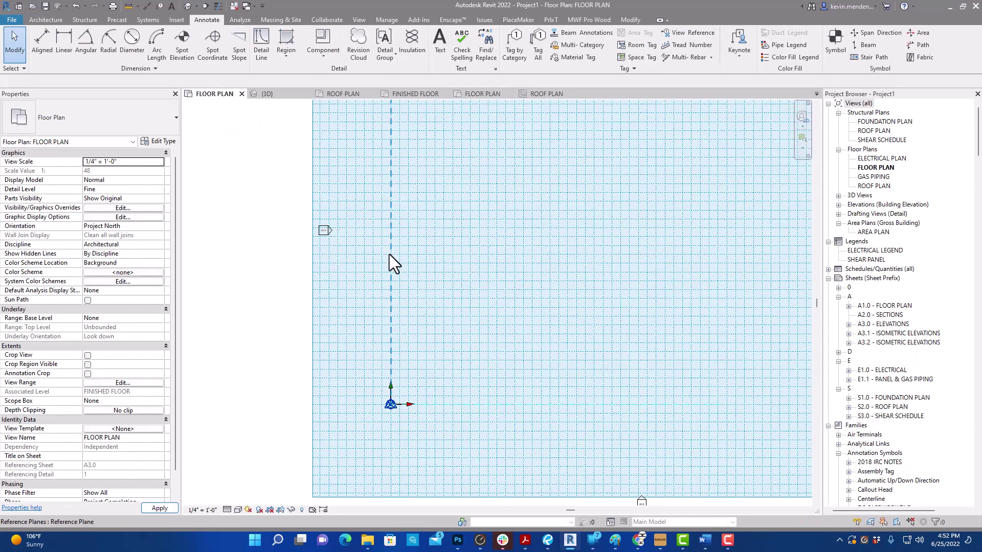
{"action": "middle_click_drag", "start_coordinate": [416, 295], "coordinate": [429, 316]}
{"action": "scroll", "coordinate": [399, 332], "scroll_direction": "up", "scroll_amount": 2}
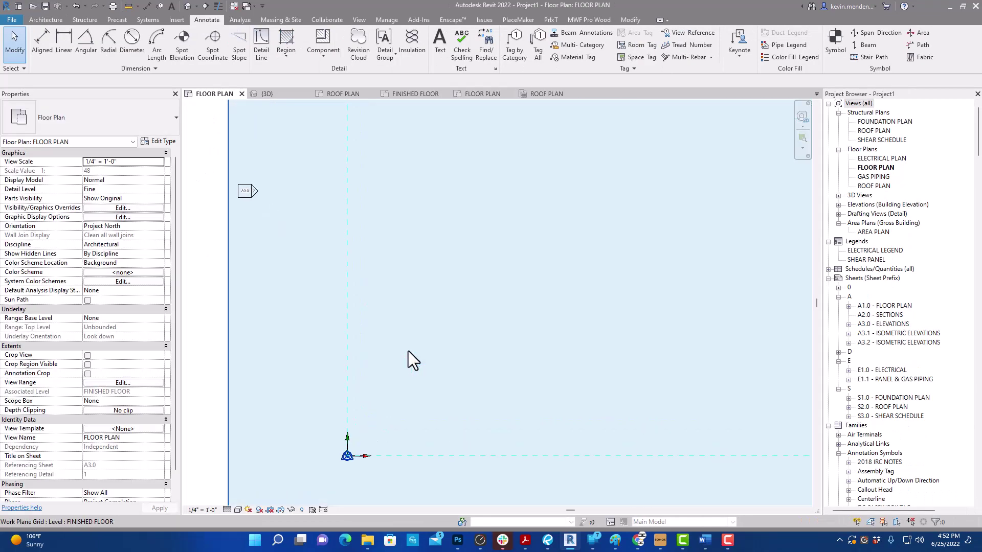
{"action": "scroll", "coordinate": [359, 466], "scroll_direction": "up", "scroll_amount": 2}
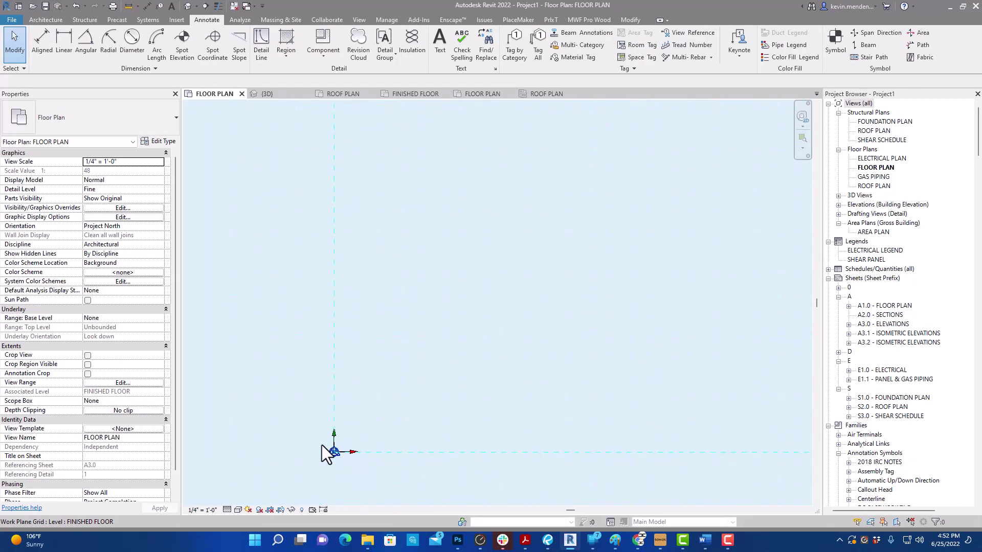
{"action": "left_click_drag", "start_coordinate": [350, 465], "coordinate": [348, 467]}
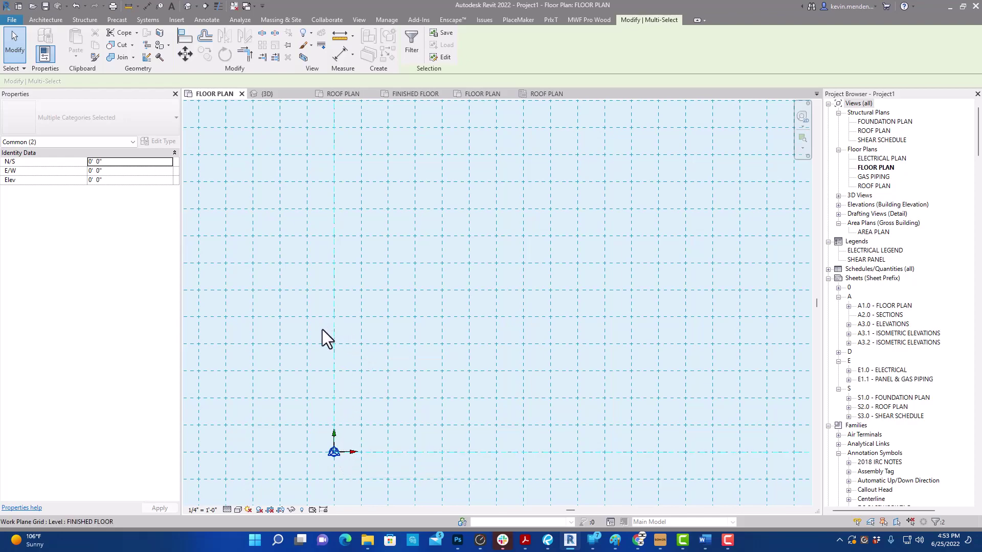
{"action": "left_click", "coordinate": [349, 299]}
{"action": "scroll", "coordinate": [388, 355], "scroll_direction": "down", "scroll_amount": 1}
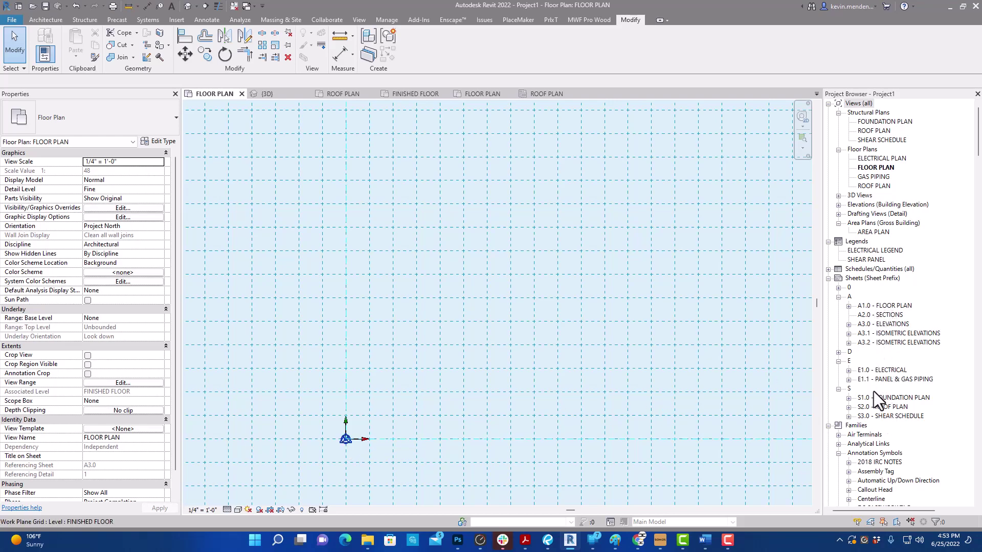
Step: Open the sheet A1.0 - FLOOR PLAN
{"action": "left_click", "coordinate": [877, 307]}
{"action": "double_click", "coordinate": [876, 308]}
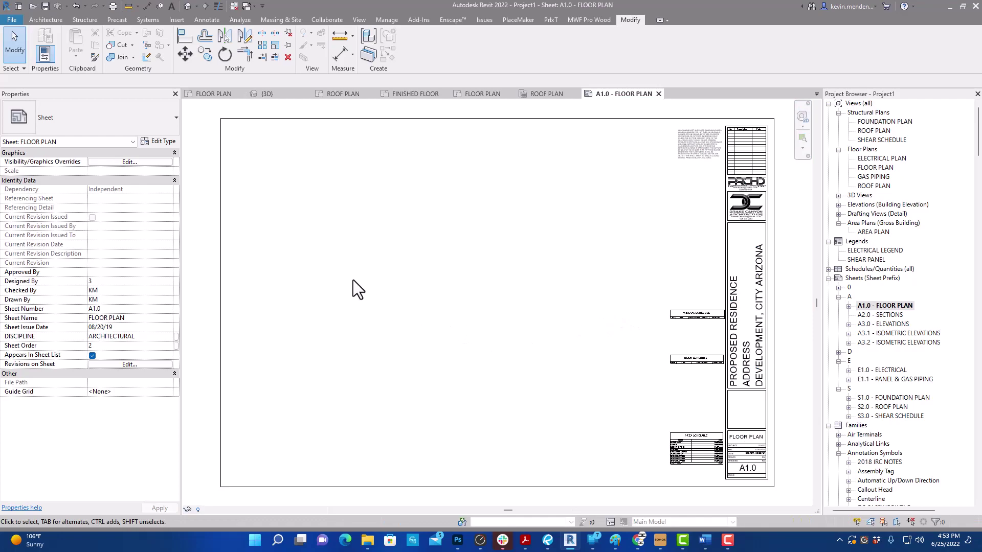
Step: Draw a vertical test wall 22' long in the open area of the FLOOR PLAN
{"action": "left_click_drag", "start_coordinate": [266, 157], "coordinate": [650, 453]}
{"action": "left_click", "coordinate": [215, 94]}
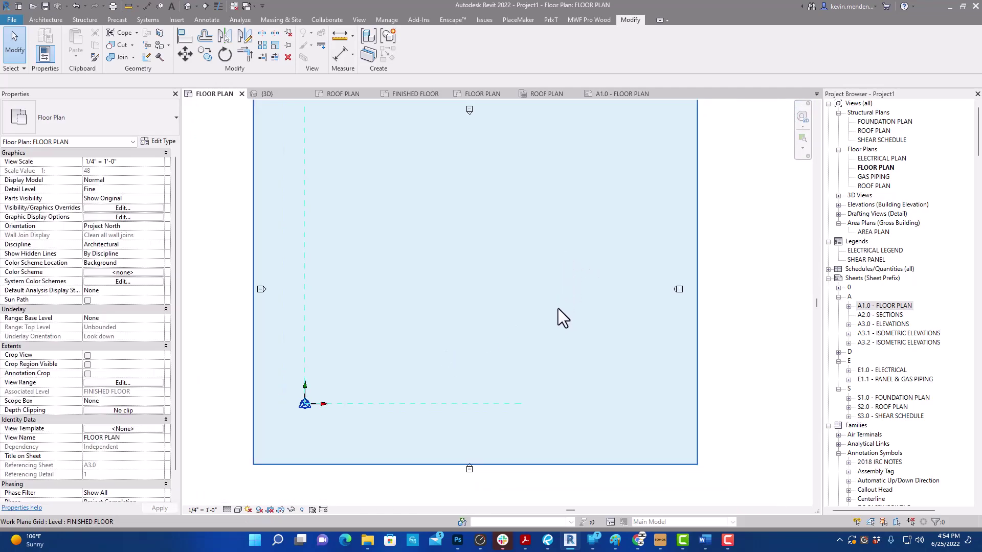
{"action": "key", "text": "w"}
{"action": "key", "text": "a"}
{"action": "left_click", "coordinate": [596, 332]}
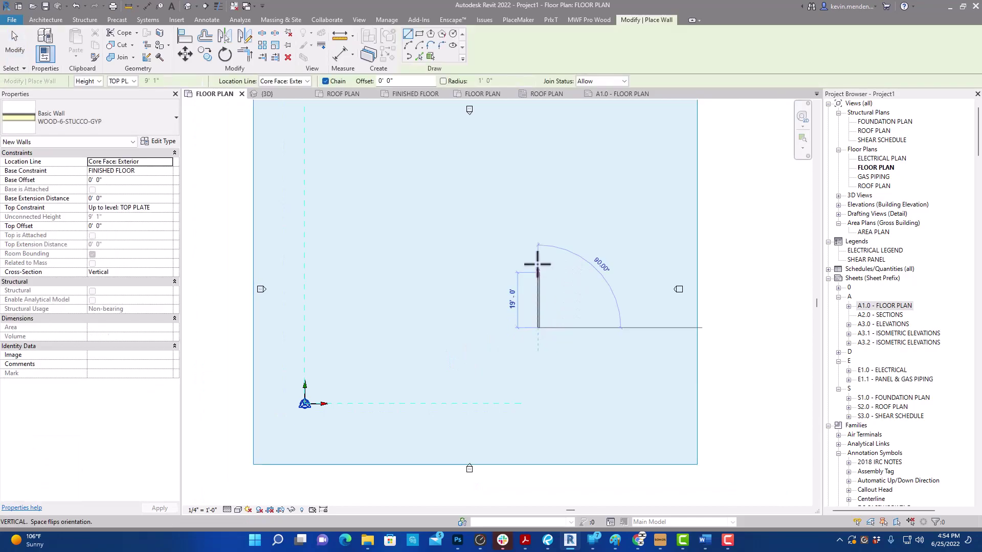
{"action": "key", "text": "ctrl+Tab"}
{"action": "key", "text": "ctrl+Tab"}
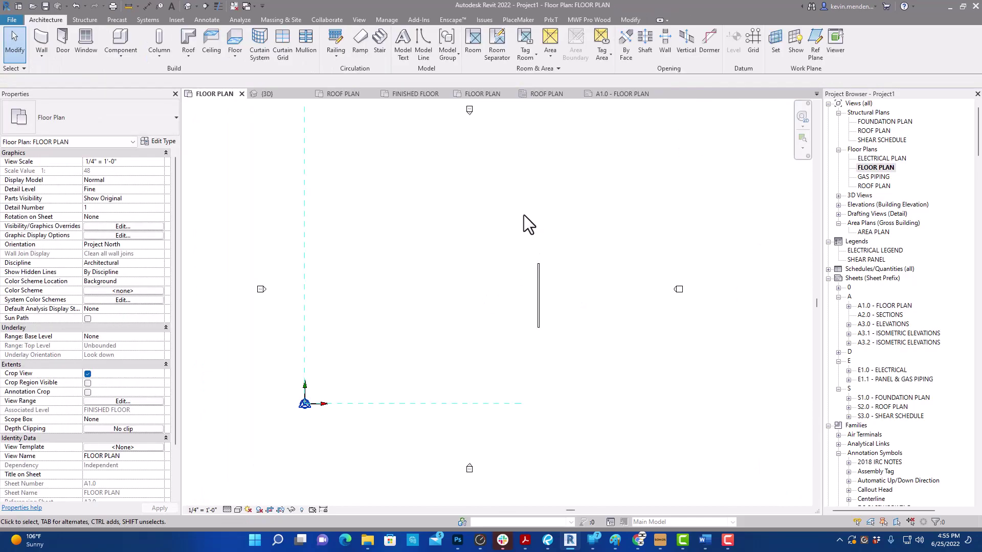
Step: Select the test wall and compare its position in the FLOOR PLAN with the view placed on sheet A1.0
{"action": "left_click", "coordinate": [540, 264]}
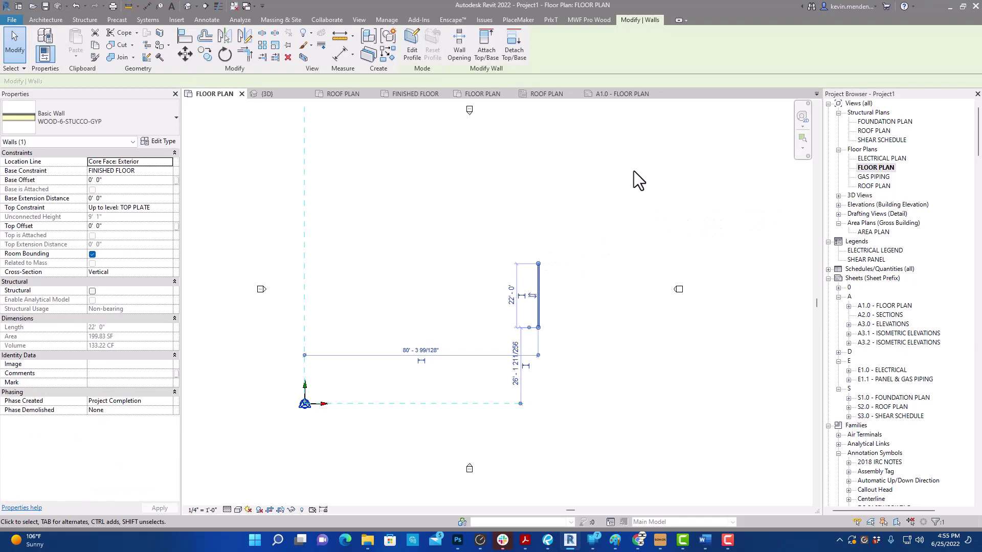
{"action": "left_click", "coordinate": [628, 96]}
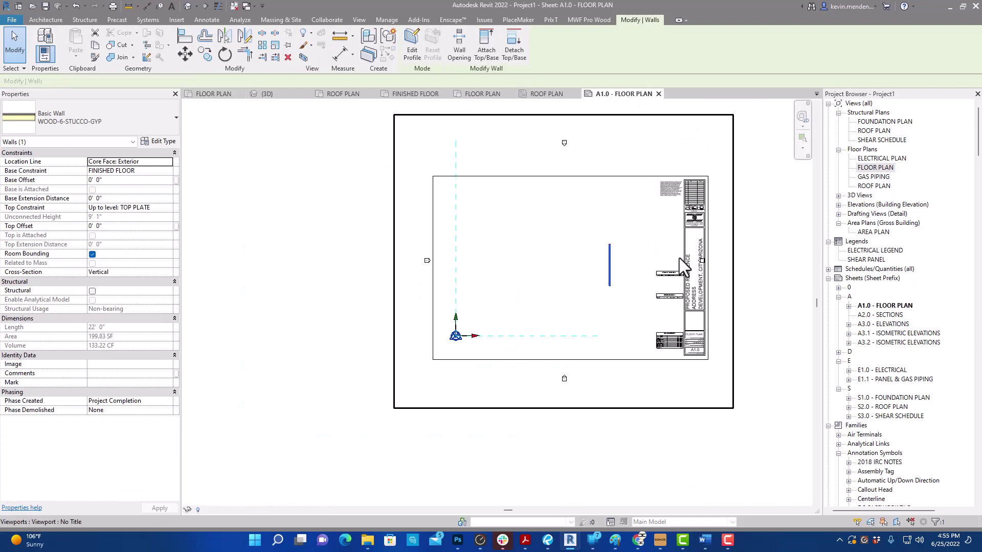
{"action": "left_click", "coordinate": [204, 95]}
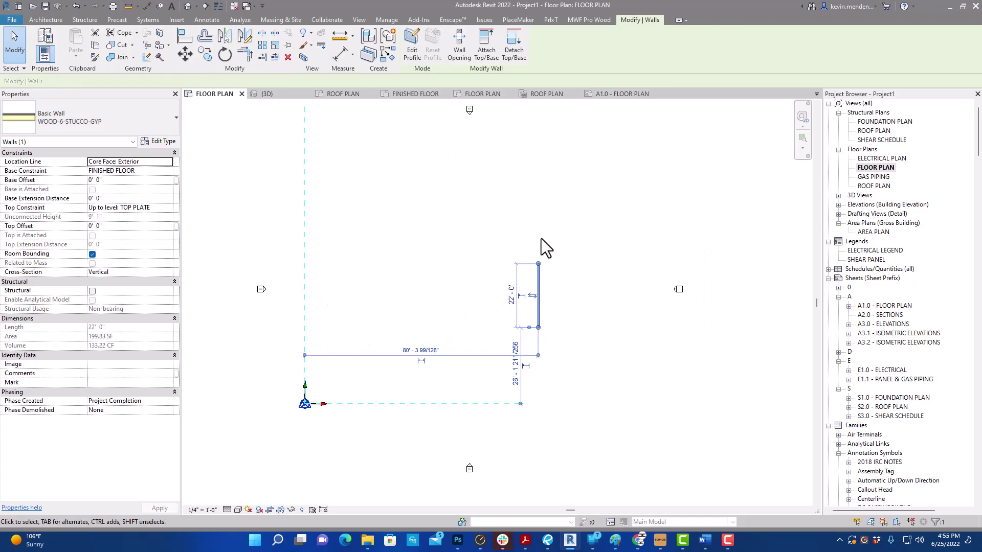
{"action": "left_click", "coordinate": [567, 345]}
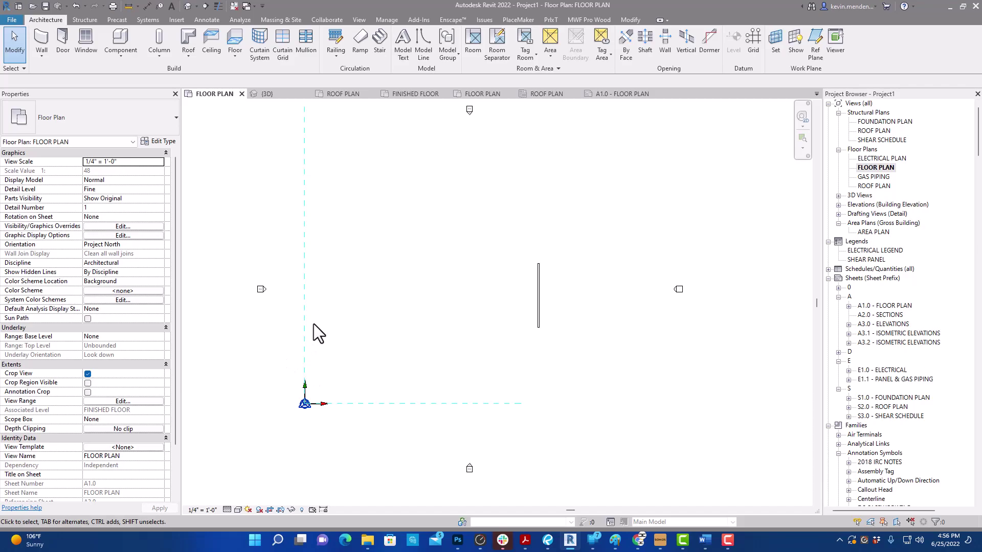
Step: Delete the test wall and show the work plane grid in the FLOOR PLAN
{"action": "left_click", "coordinate": [538, 307]}
{"action": "key", "text": "Delete"}
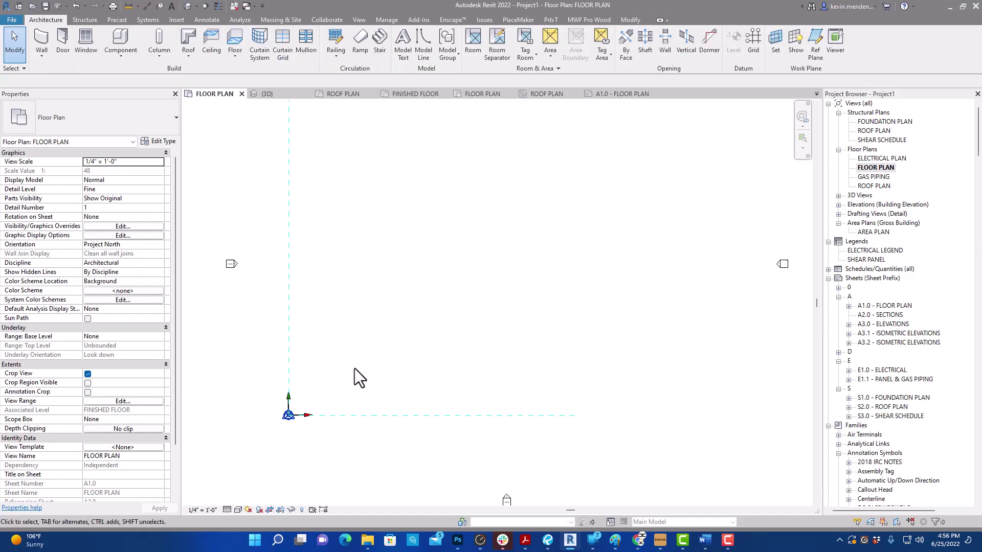
{"action": "scroll", "coordinate": [355, 370], "scroll_direction": "up", "scroll_amount": 2}
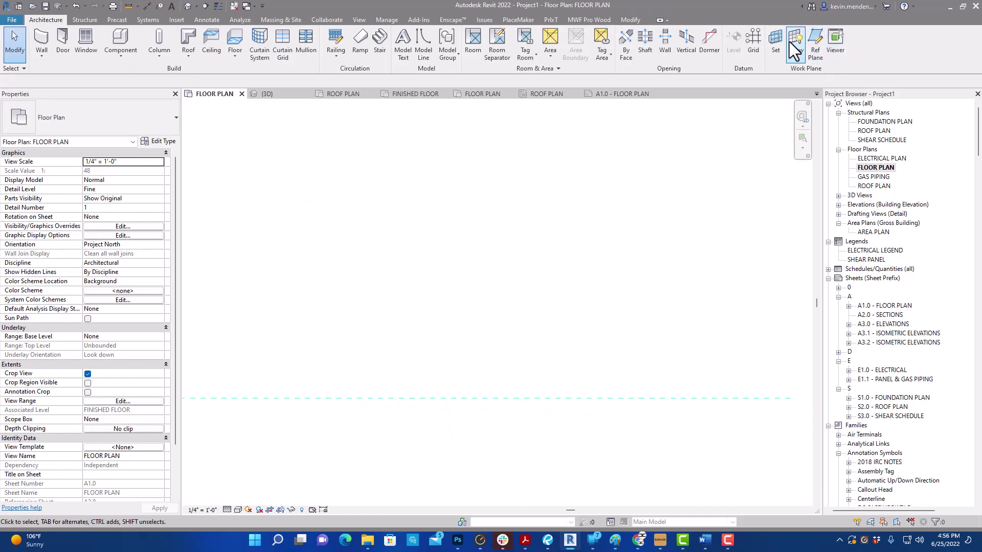
{"action": "left_click", "coordinate": [795, 41]}
{"action": "scroll", "coordinate": [597, 228], "scroll_direction": "down", "scroll_amount": 2}
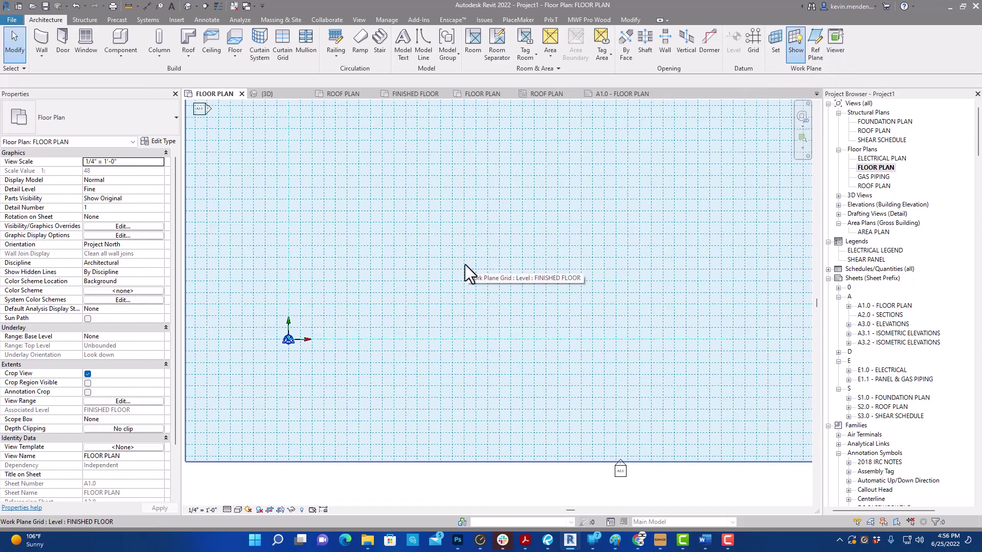
Step: Start the Wall command and examine its Location Line options against the grid, keeping Core Face: Exterior
{"action": "key", "text": "w"}
{"action": "key", "text": "a"}
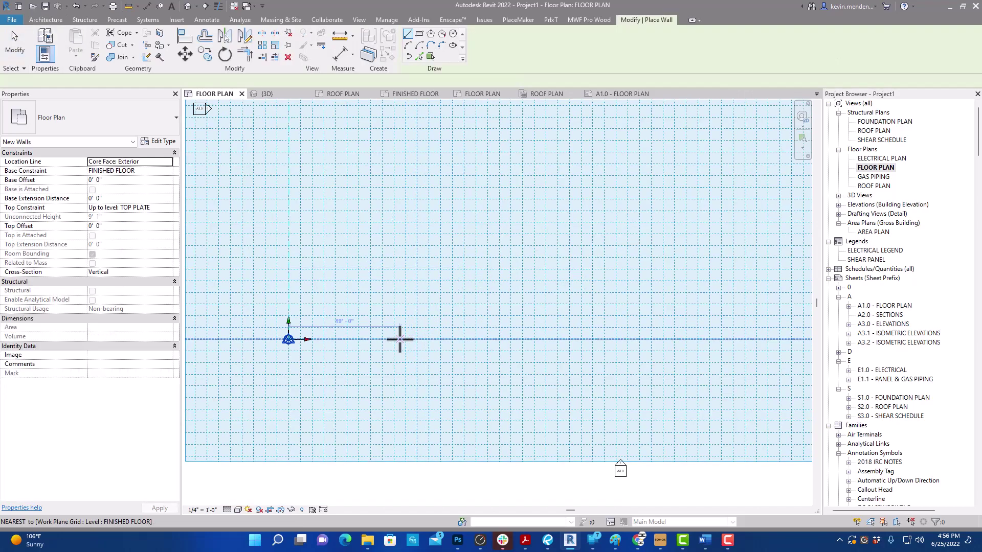
{"action": "scroll", "coordinate": [327, 323], "scroll_direction": "up", "scroll_amount": 2}
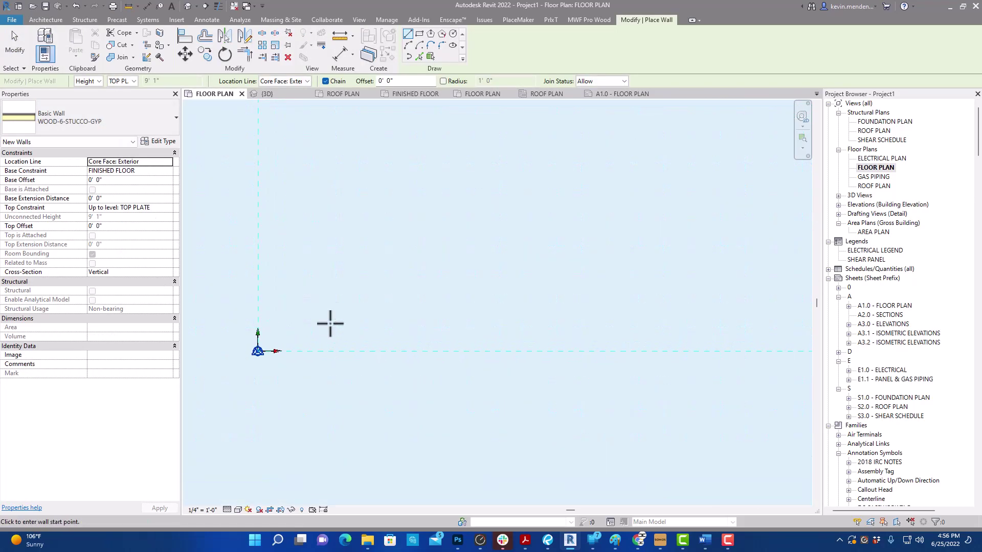
{"action": "scroll", "coordinate": [337, 351], "scroll_direction": "up", "scroll_amount": 2}
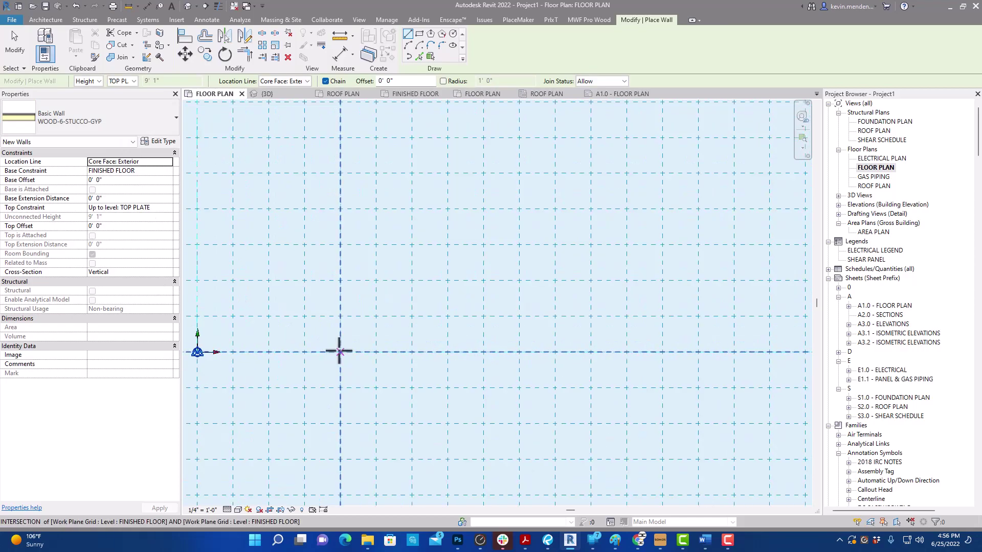
{"action": "left_click", "coordinate": [295, 81]}
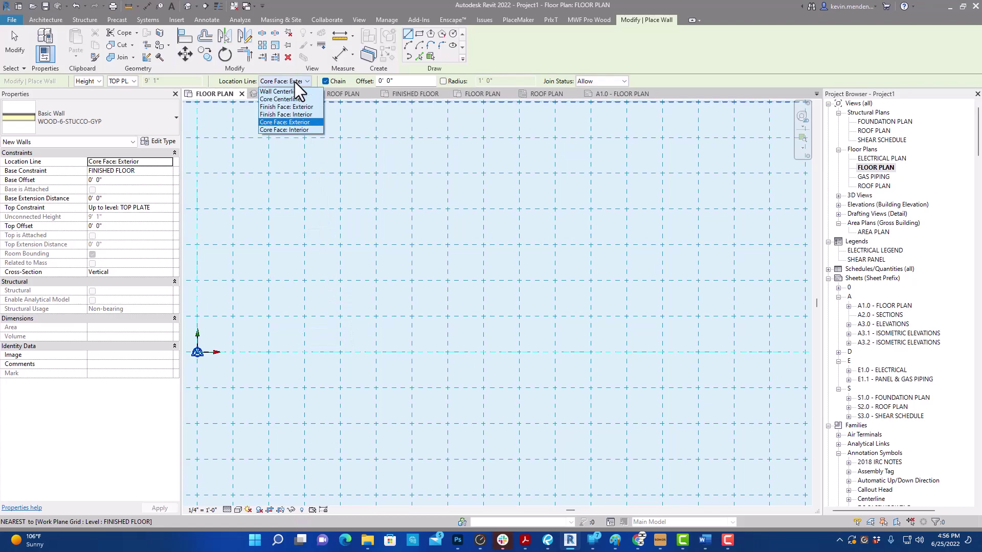
{"action": "left_click", "coordinate": [360, 326]}
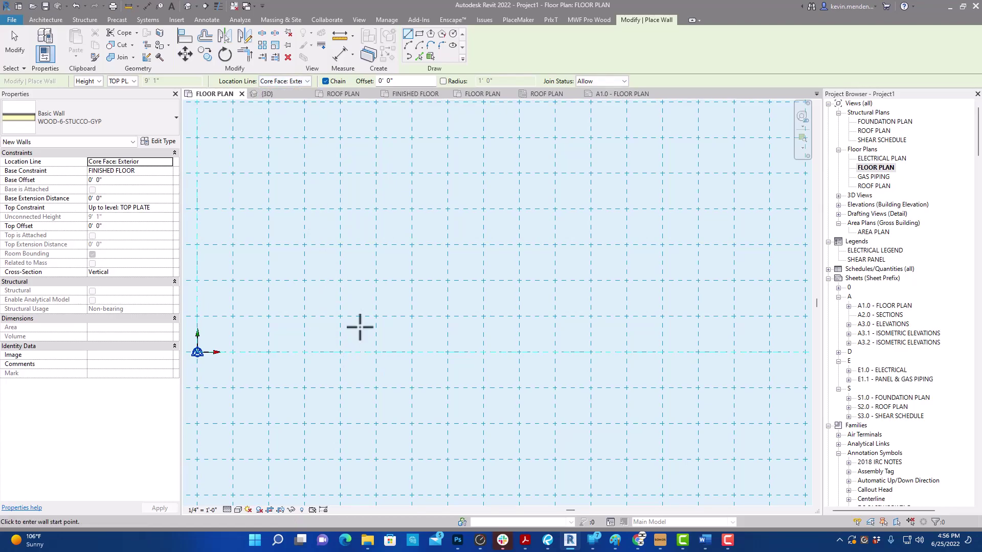
{"action": "key", "text": "Escape"}
{"action": "key", "text": "Escape"}
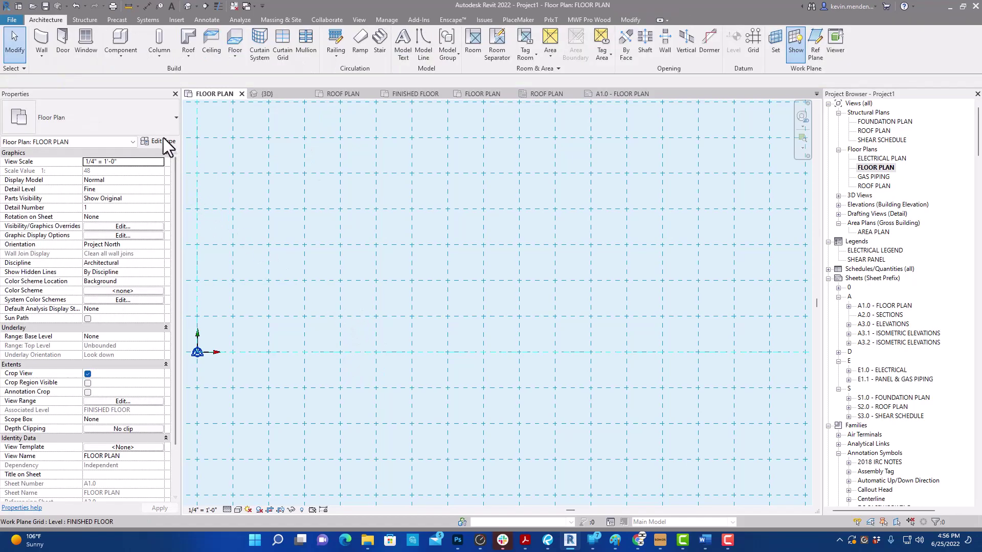
Step: Examine the layer assembly and core boundaries of the WOOD-6-STUCCO-GYP wall type
{"action": "left_click", "coordinate": [42, 36]}
{"action": "left_click", "coordinate": [163, 142]}
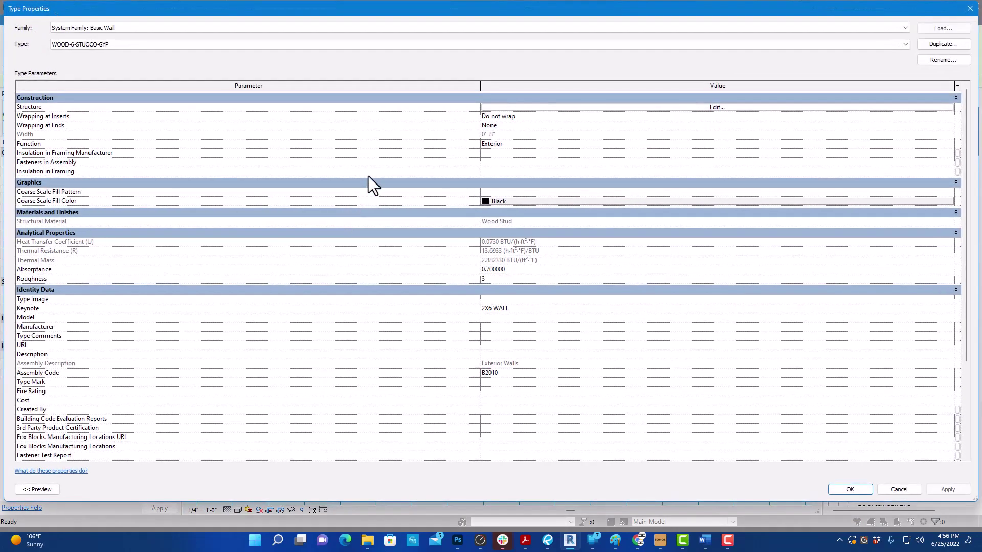
{"action": "left_click", "coordinate": [491, 106]}
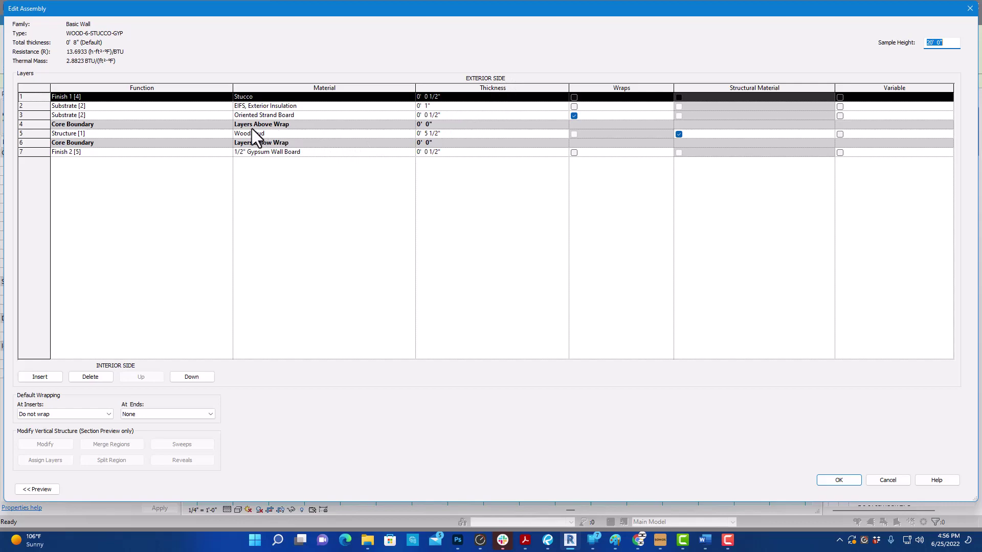
{"action": "key", "text": "Return"}
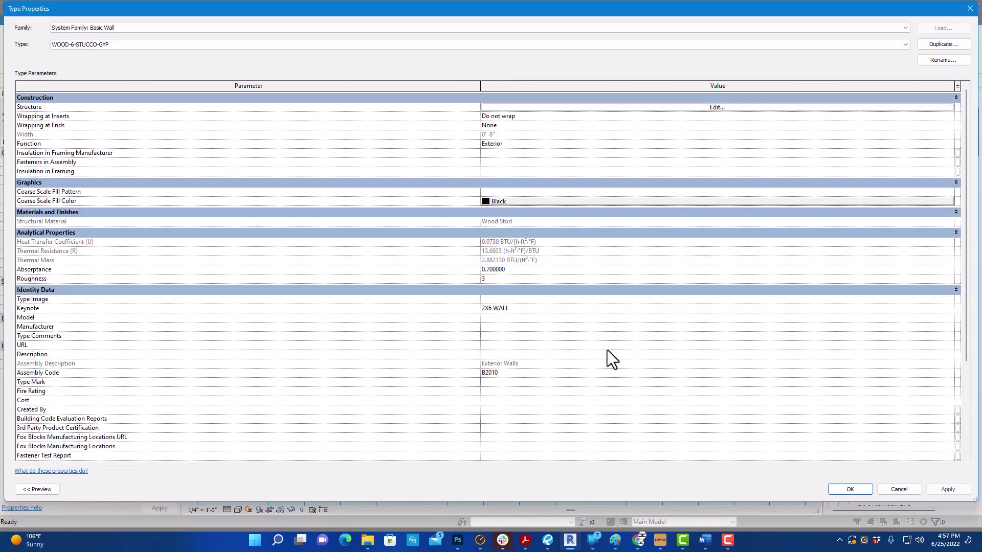
{"action": "left_click", "coordinate": [848, 490]}
Step: Draw an 8' vertical wall on the grid and a horizontal wall from its upper end to the origin's vertical line
{"action": "left_click", "coordinate": [377, 351]}
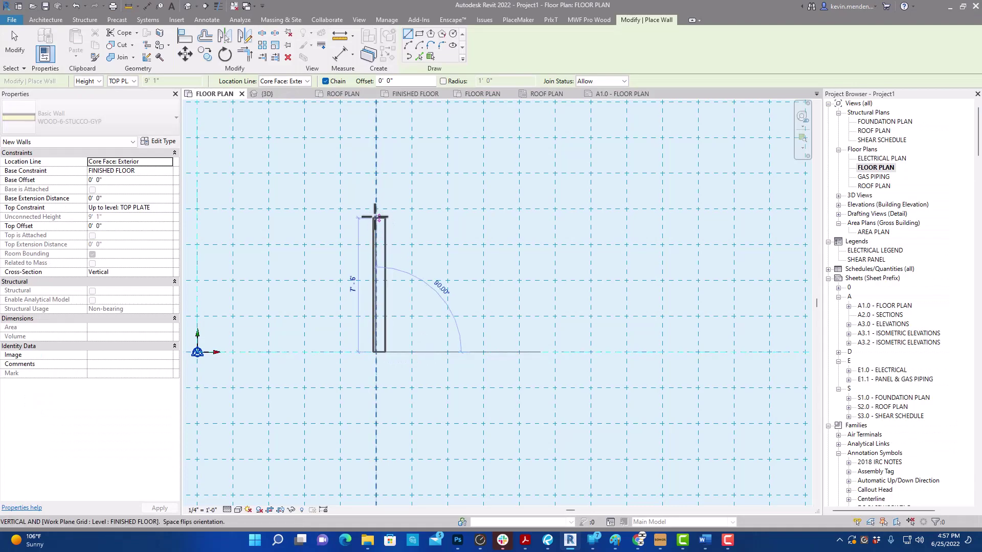
{"action": "left_click", "coordinate": [305, 212]}
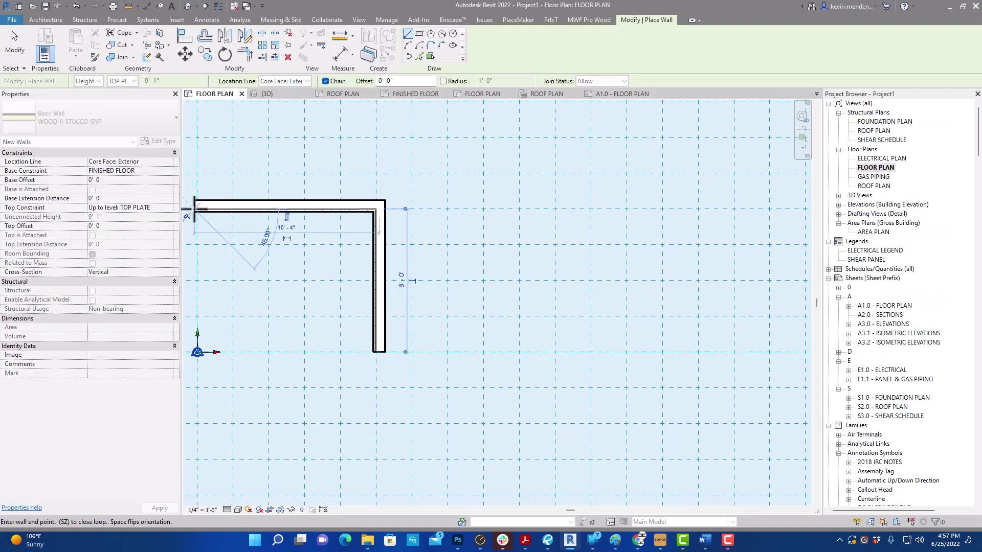
{"action": "scroll", "coordinate": [427, 245], "scroll_direction": "up", "scroll_amount": 3}
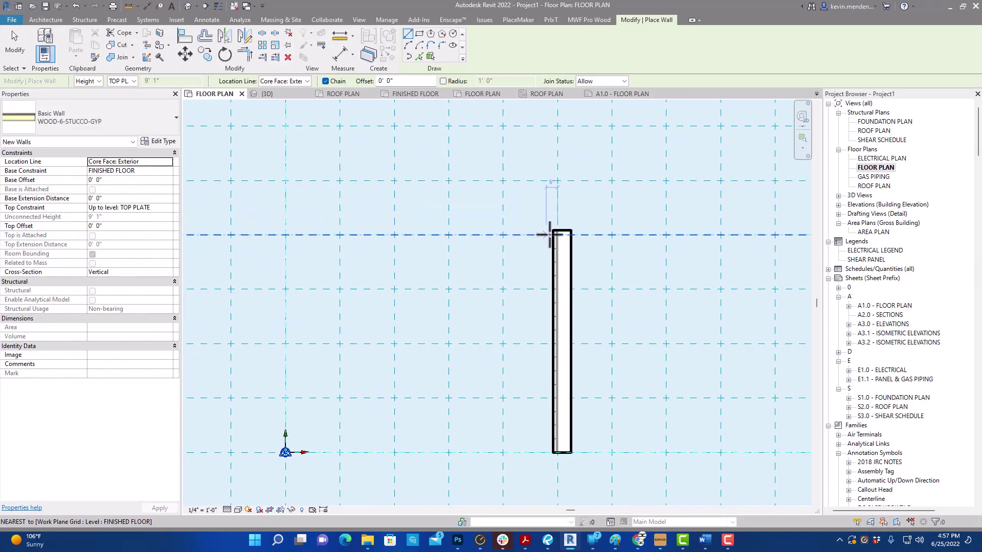
{"action": "middle_click_drag", "start_coordinate": [306, 225], "coordinate": [501, 258]}
{"action": "left_click", "coordinate": [501, 261]}
{"action": "scroll", "coordinate": [508, 226], "scroll_direction": "down", "scroll_amount": 2}
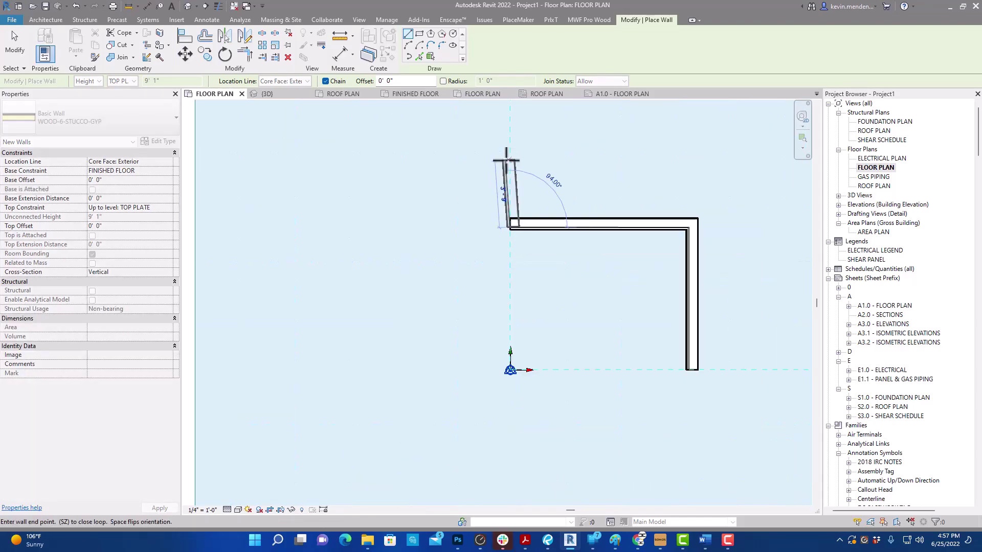
Step: Continue the wall chain with a 14' vertical wall above the origin and a short horizontal wall at its upper end
{"action": "middle_click_drag", "start_coordinate": [504, 166], "coordinate": [555, 364]}
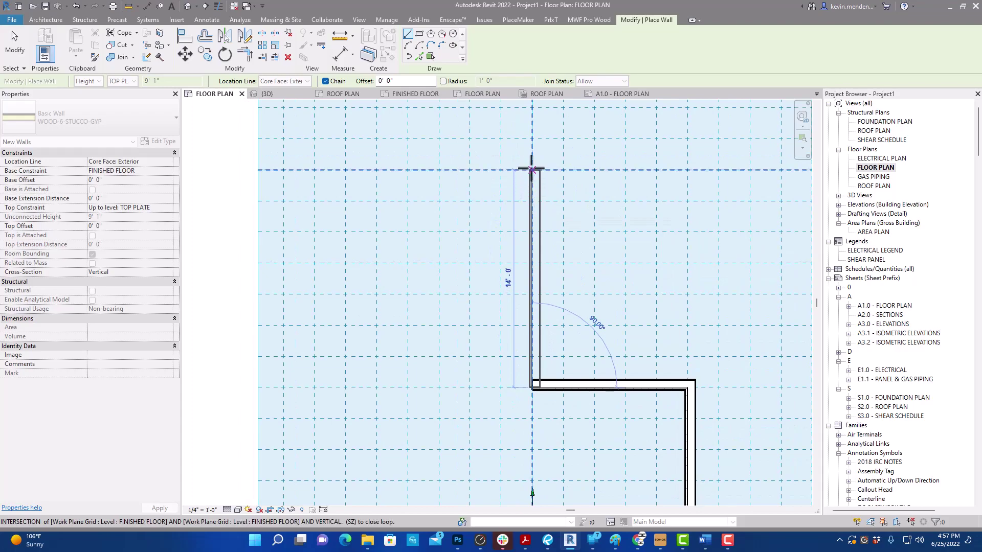
{"action": "left_click", "coordinate": [532, 169]}
{"action": "scroll", "coordinate": [531, 159], "scroll_direction": "up", "scroll_amount": 3}
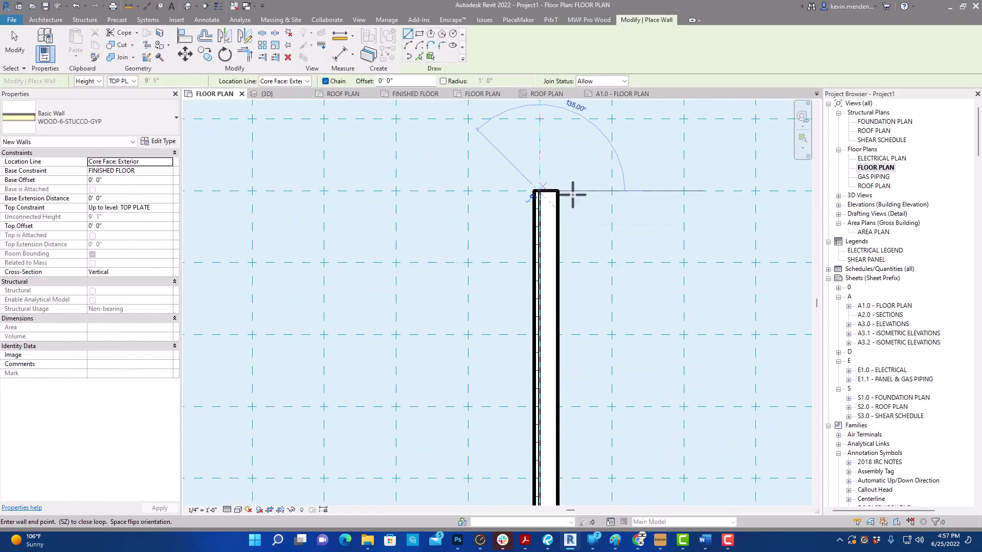
{"action": "left_click", "coordinate": [747, 193]}
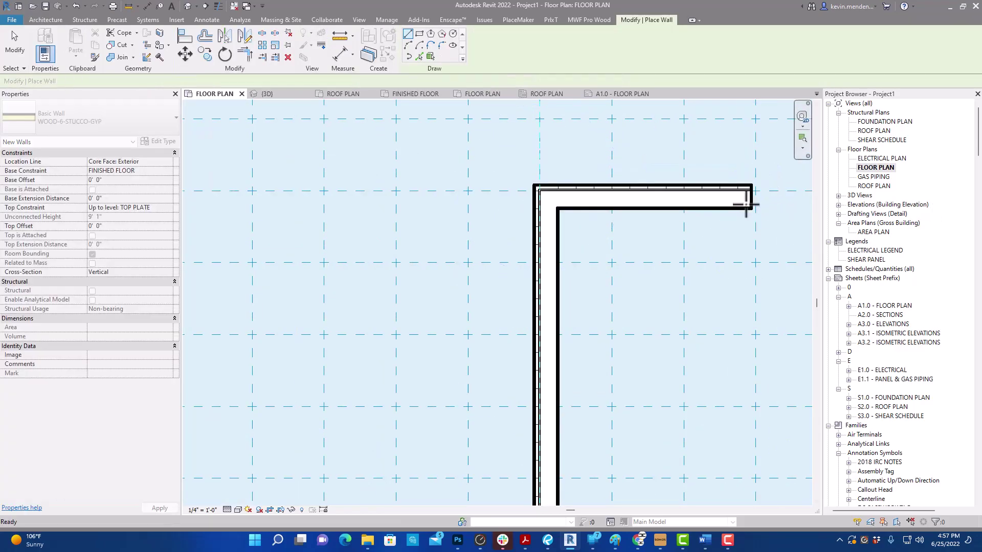
{"action": "key", "text": "Escape"}
{"action": "key", "text": "Escape"}
Step: Dimension the distance between the exterior core faces of the two horizontal walls with an aligned dimension beside the long vertical wall
{"action": "scroll", "coordinate": [745, 207], "scroll_direction": "down", "scroll_amount": 2}
{"action": "key", "text": "d"}
{"action": "key", "text": "i"}
{"action": "scroll", "coordinate": [634, 378], "scroll_direction": "up", "scroll_amount": 4}
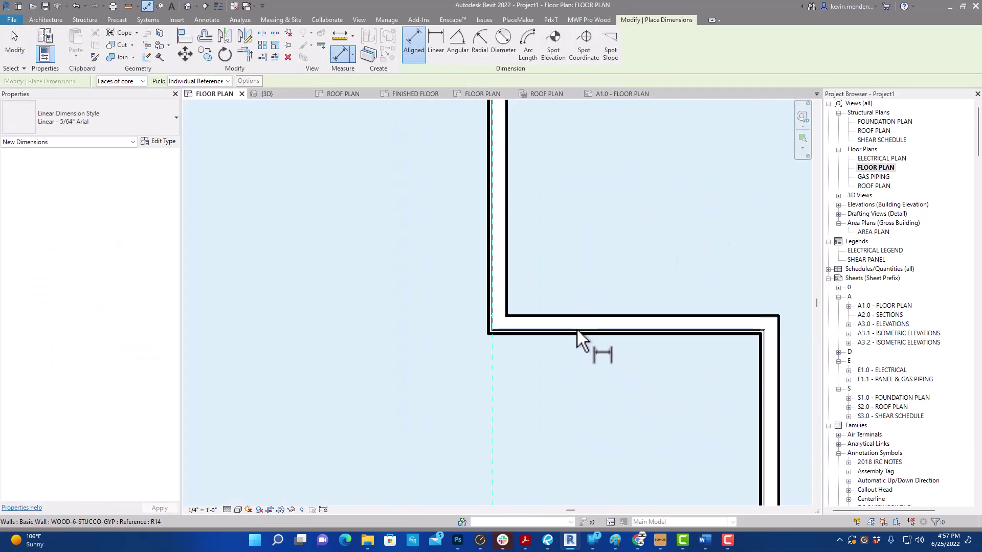
{"action": "left_click", "coordinate": [574, 329]}
{"action": "scroll", "coordinate": [563, 286], "scroll_direction": "down", "scroll_amount": 3}
{"action": "middle_click_drag", "start_coordinate": [547, 226], "coordinate": [574, 333]}
{"action": "scroll", "coordinate": [573, 289], "scroll_direction": "up", "scroll_amount": 4}
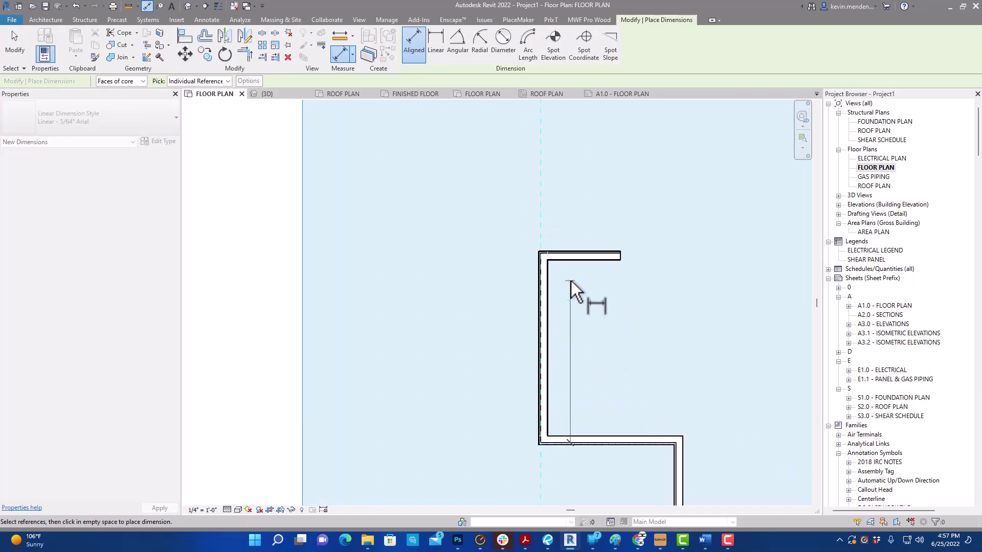
{"action": "left_click", "coordinate": [450, 213]}
{"action": "key", "text": "Escape"}
{"action": "key", "text": "Escape"}
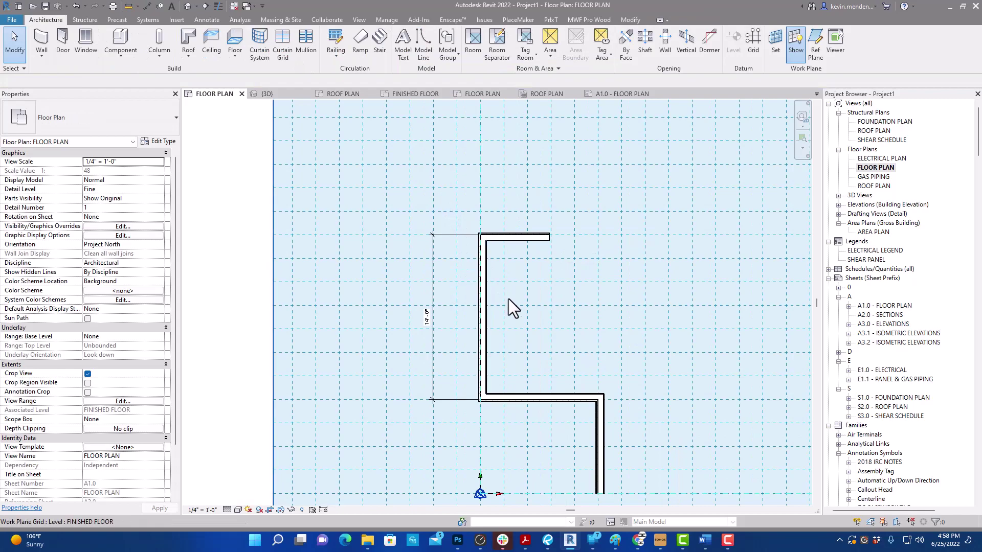
Step: Turn on Thin Lines and inspect how the wall layers sit on the grid at the upper corner
{"action": "scroll", "coordinate": [520, 241], "scroll_direction": "up", "scroll_amount": 4}
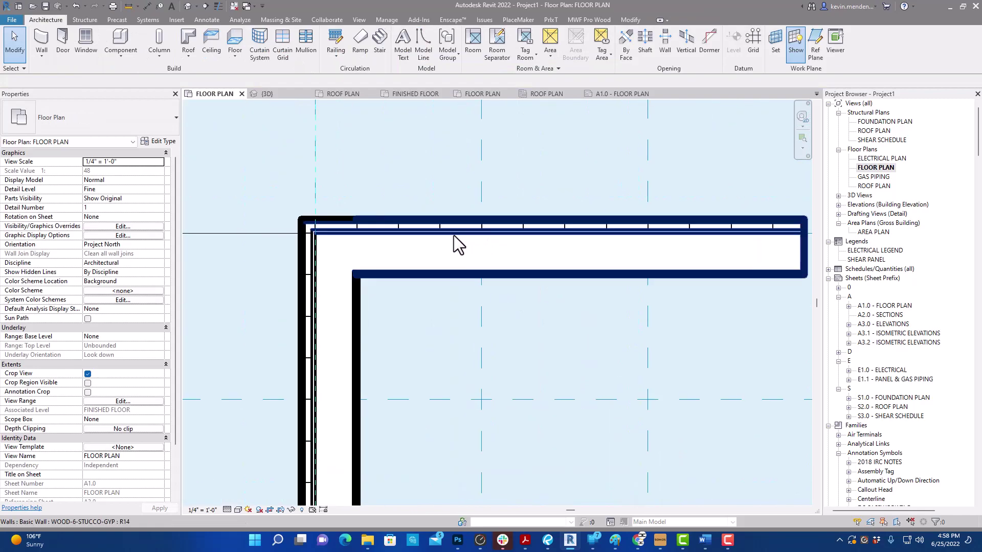
{"action": "left_click", "coordinate": [219, 7]}
{"action": "scroll", "coordinate": [400, 227], "scroll_direction": "up", "scroll_amount": 4}
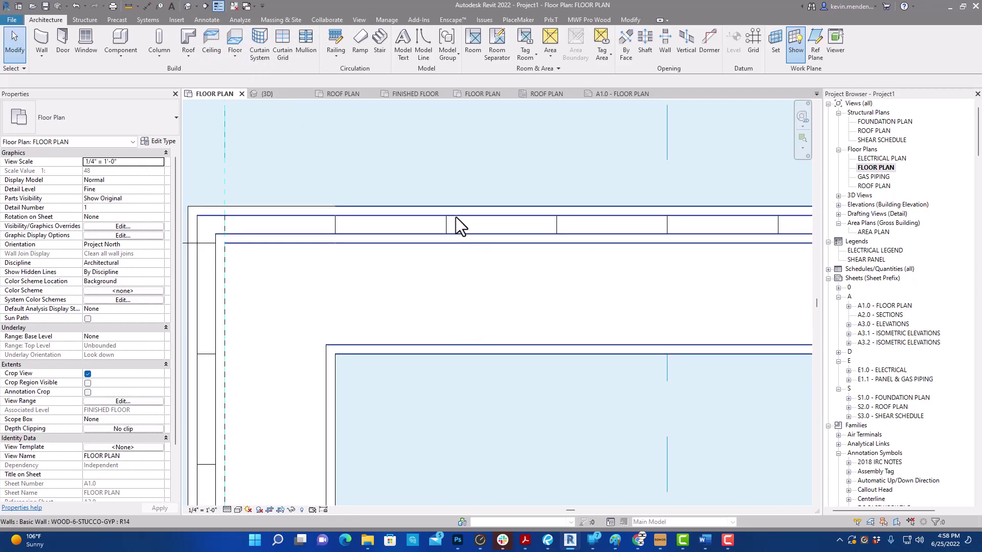
Step: Change the short upper horizontal wall to the WOOD-6-SIDING-8 INCH LAP-DRYWALL type
{"action": "left_click", "coordinate": [529, 208]}
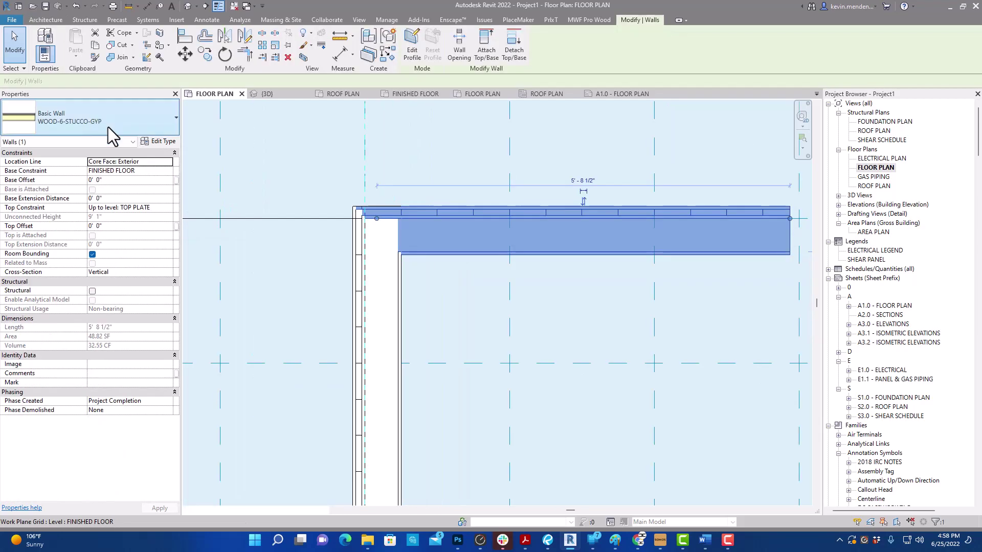
{"action": "left_click", "coordinate": [113, 136]}
{"action": "scroll", "coordinate": [97, 219], "scroll_direction": "down", "scroll_amount": 5}
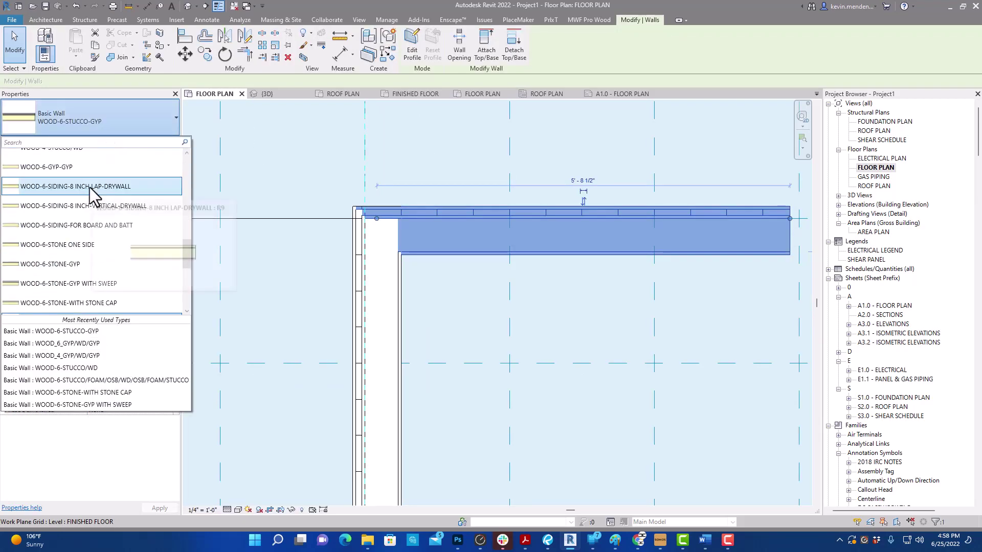
{"action": "left_click", "coordinate": [90, 188]}
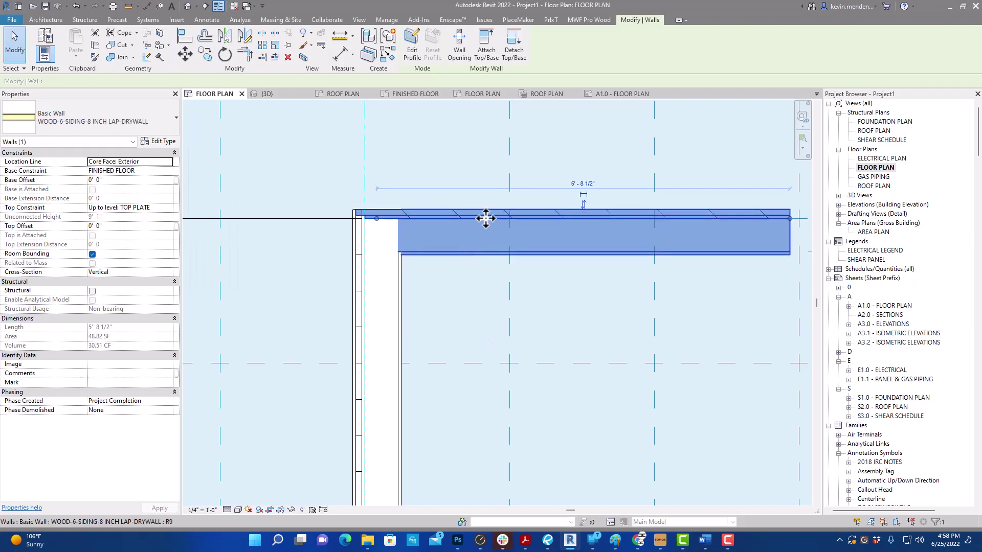
{"action": "mouse_move", "coordinate": [485, 219]}
{"action": "left_mouse_down"}
{"action": "mouse_move", "coordinate": [490, 191]}
{"action": "mouse_move", "coordinate": [484, 247]}
{"action": "mouse_move", "coordinate": [469, 215]}
{"action": "mouse_move", "coordinate": [400, 223]}
{"action": "mouse_move", "coordinate": [475, 225]}
{"action": "left_mouse_up"}
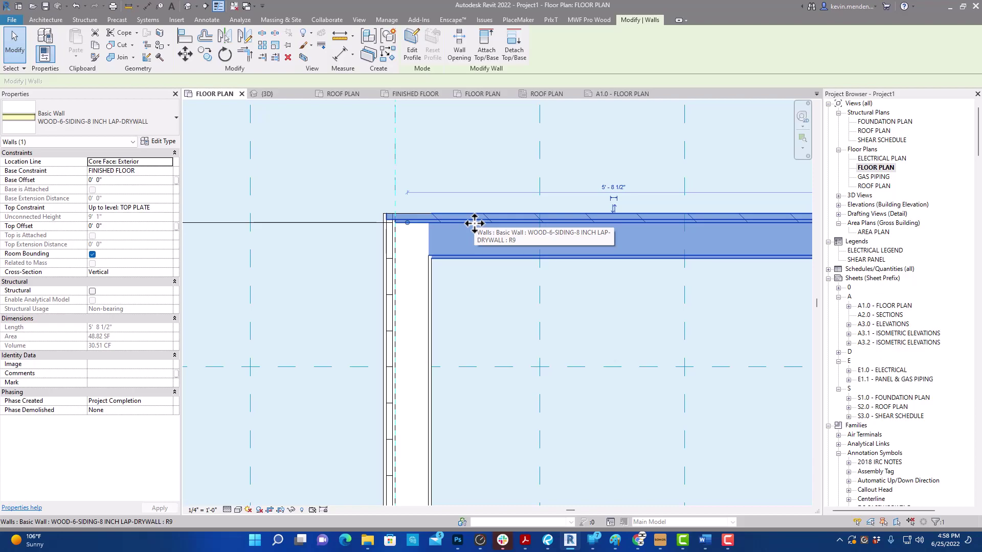
Step: Move the short upper horizontal wall down 2' toward the lower horizontal wall
{"action": "scroll", "coordinate": [475, 223], "scroll_direction": "down", "scroll_amount": 5}
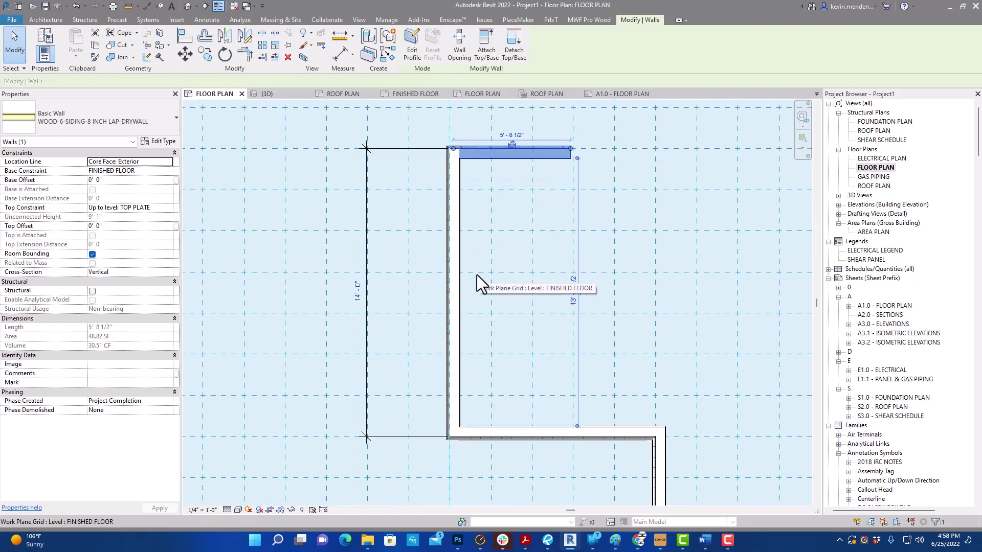
{"action": "scroll", "coordinate": [485, 256], "scroll_direction": "up", "scroll_amount": 1}
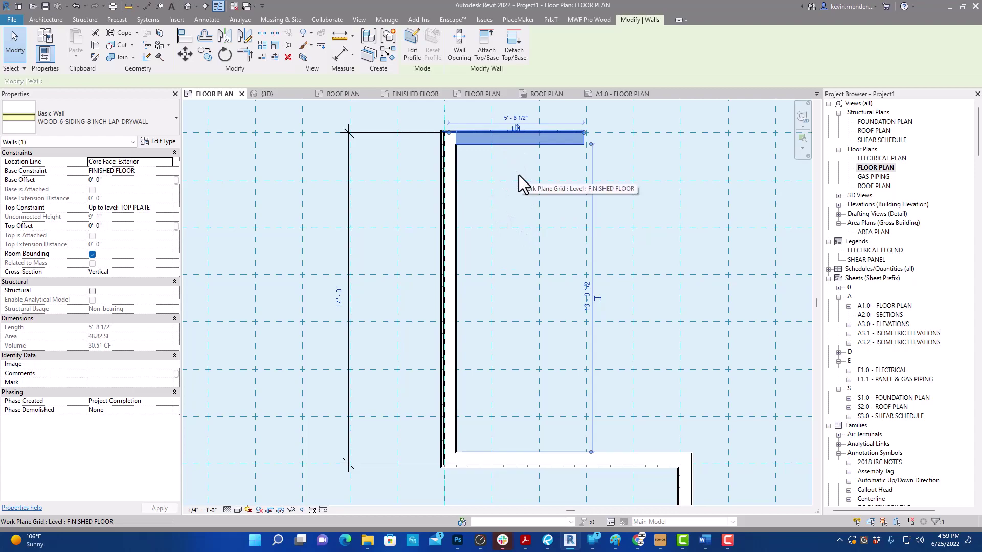
{"action": "key", "text": "m"}
{"action": "key", "text": "v"}
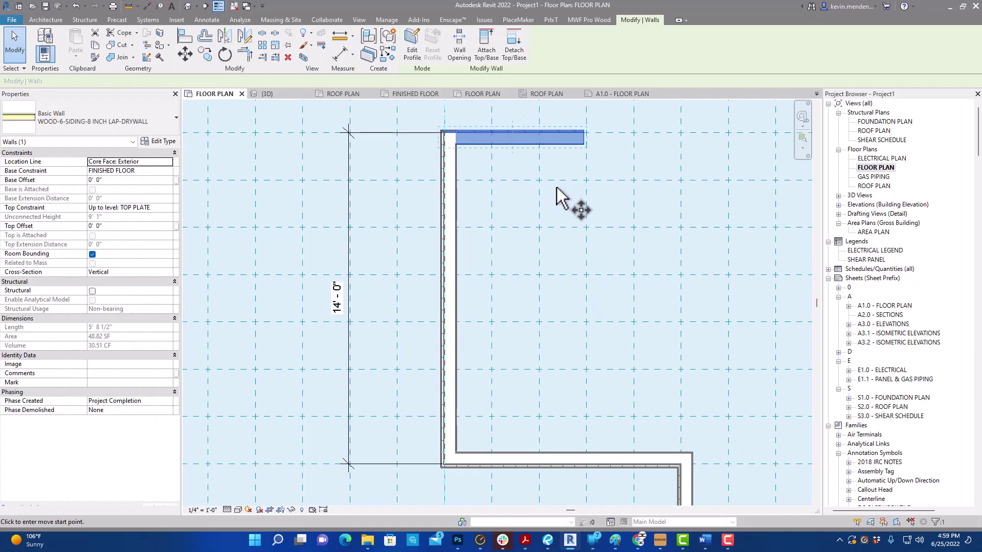
{"action": "left_click", "coordinate": [613, 148]}
{"action": "type", "text": "2"}
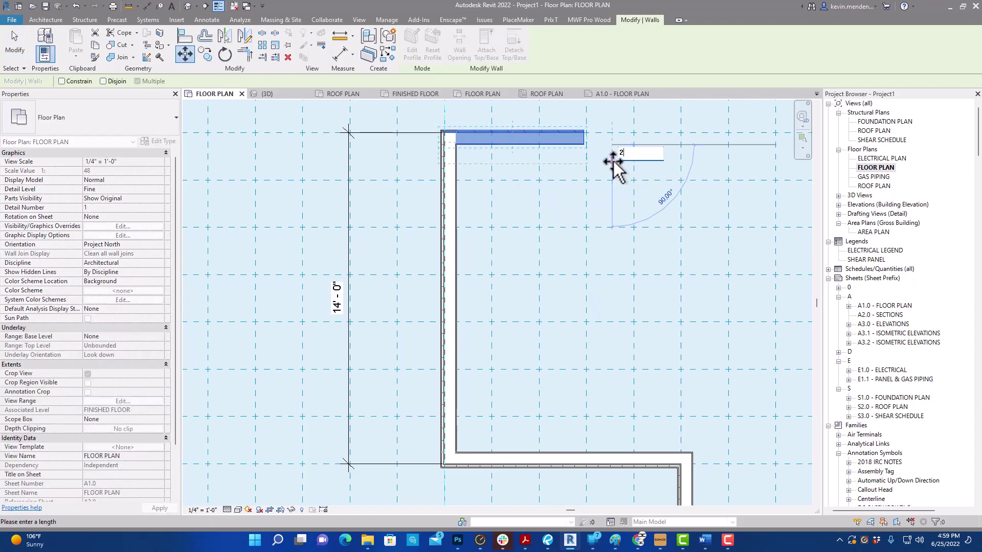
{"action": "key", "text": "Return"}
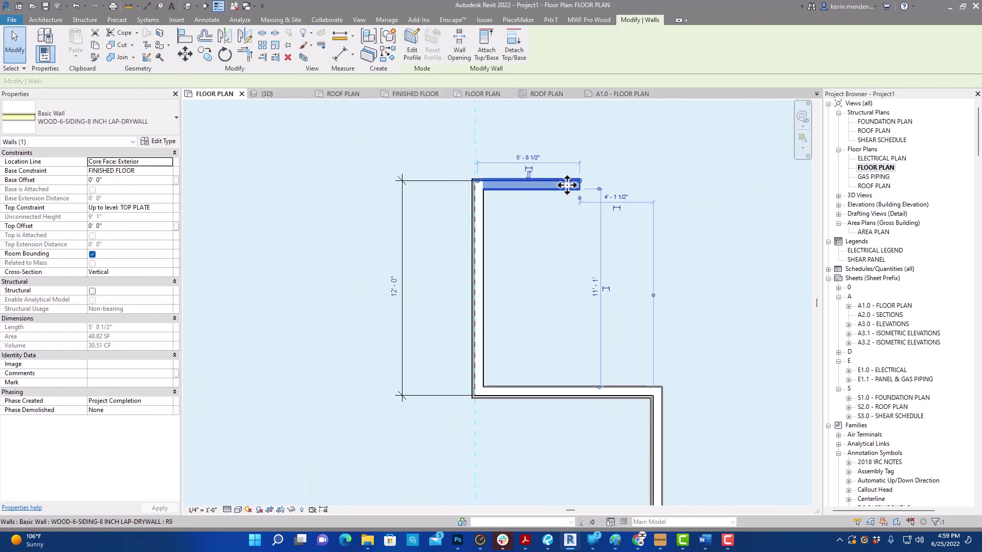
Step: Shift the short upper horizontal wall freehand about 10" upward, off its work plane grid line
{"action": "middle_click_drag", "start_coordinate": [572, 186], "coordinate": [580, 226]}
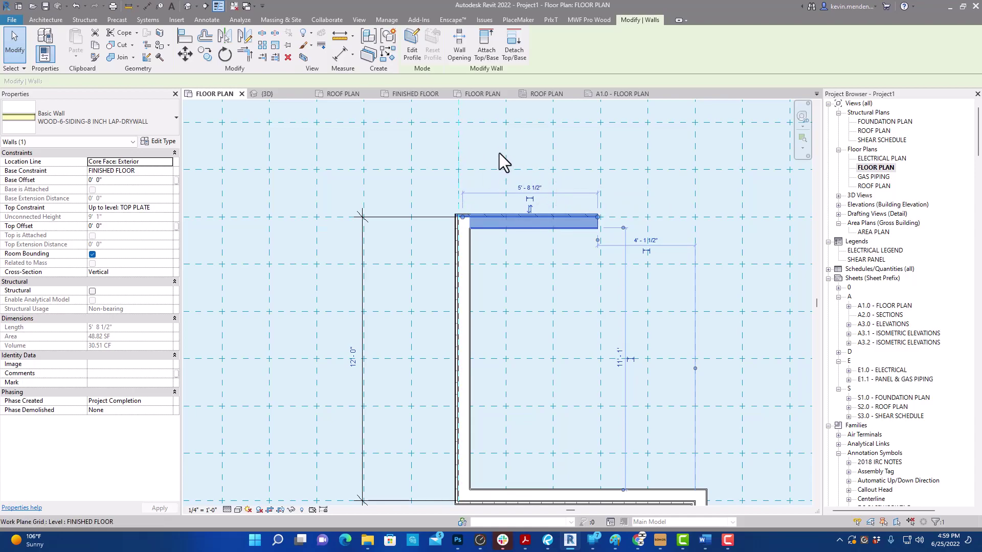
{"action": "scroll", "coordinate": [532, 182], "scroll_direction": "down", "scroll_amount": 2}
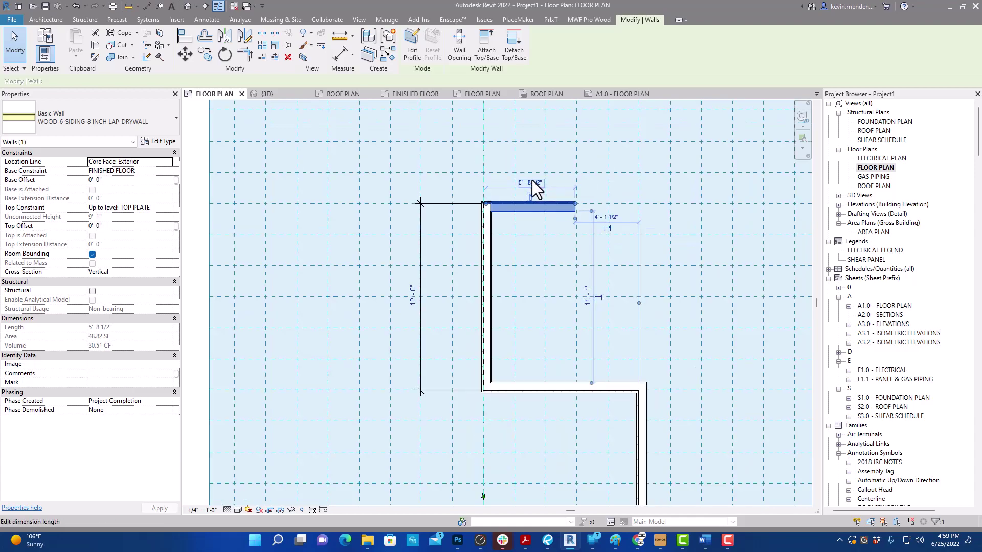
{"action": "scroll", "coordinate": [579, 187], "scroll_direction": "up", "scroll_amount": 2}
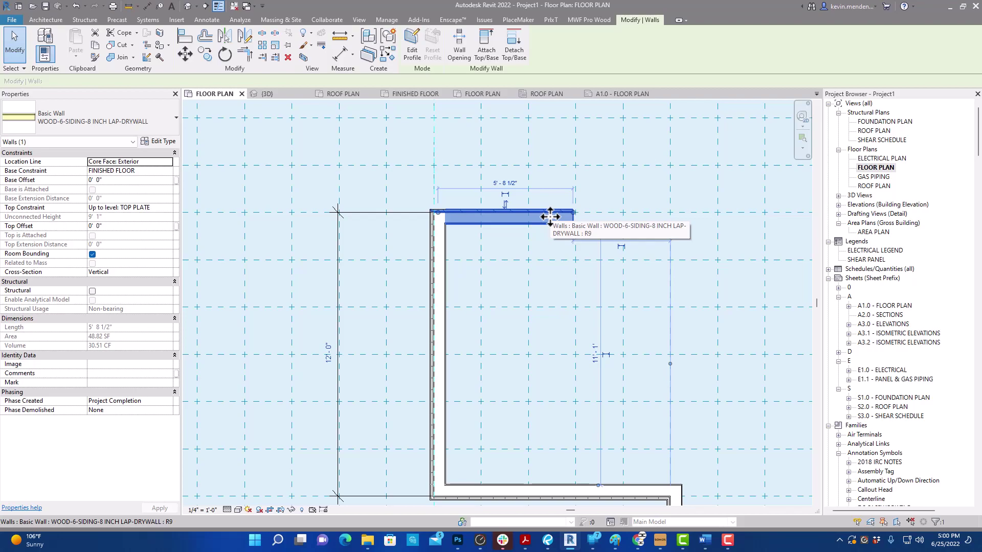
{"action": "left_click", "coordinate": [503, 231]}
{"action": "left_click", "coordinate": [507, 223]}
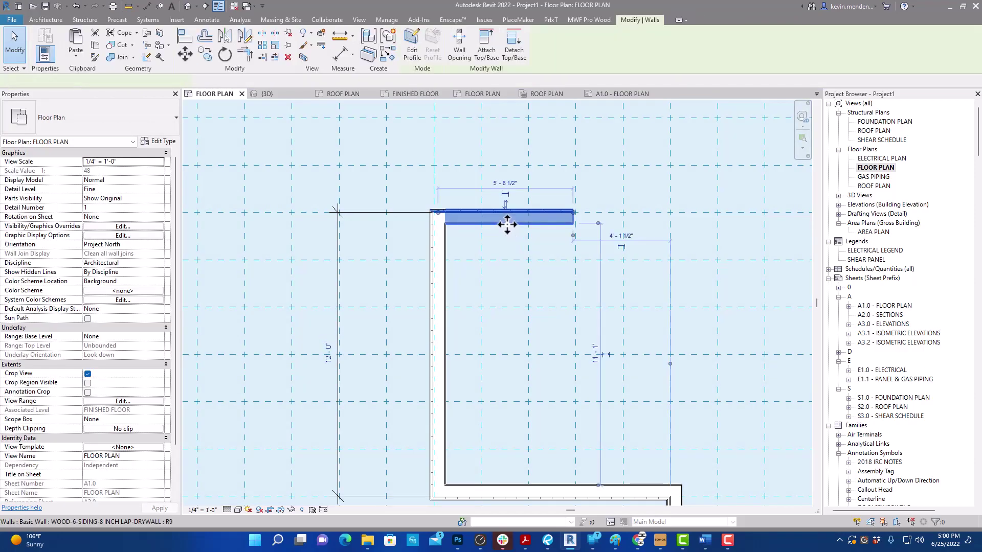
{"action": "left_click_drag", "start_coordinate": [507, 223], "coordinate": [509, 214]}
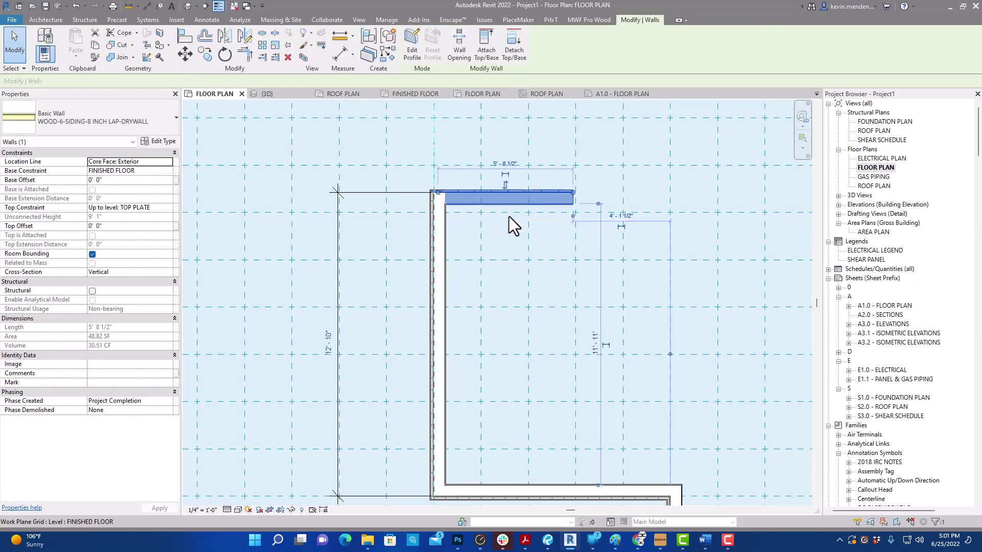
Step: Align the exterior core face of the short upper horizontal wall with the work plane grid line just below it
{"action": "scroll", "coordinate": [572, 218], "scroll_direction": "up", "scroll_amount": 2}
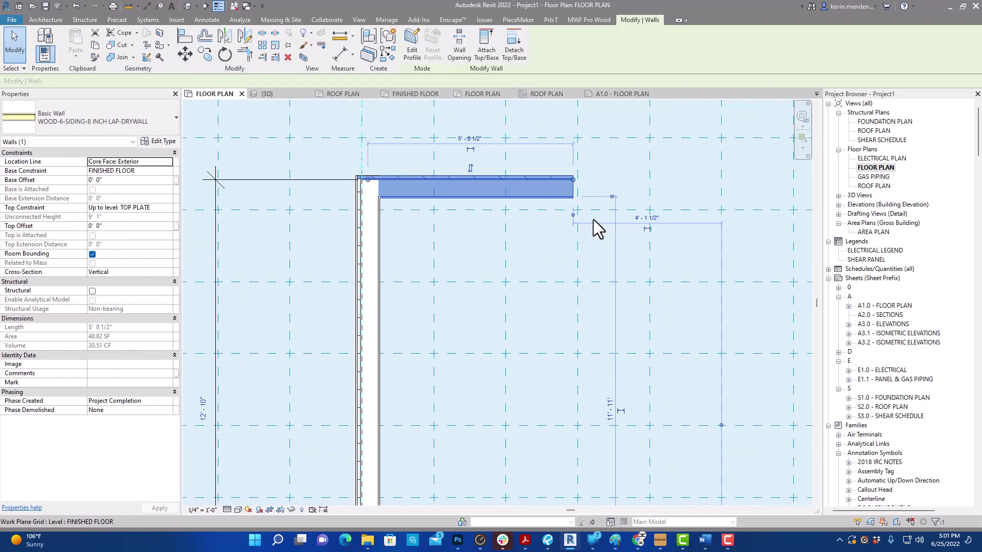
{"action": "key", "text": "a"}
{"action": "key", "text": "l"}
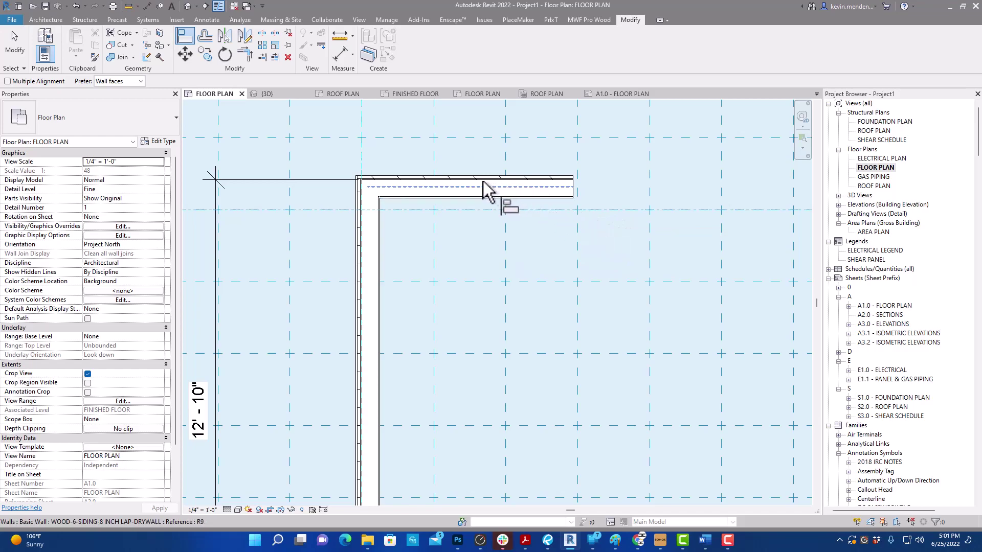
{"action": "scroll", "coordinate": [485, 190], "scroll_direction": "up", "scroll_amount": 4}
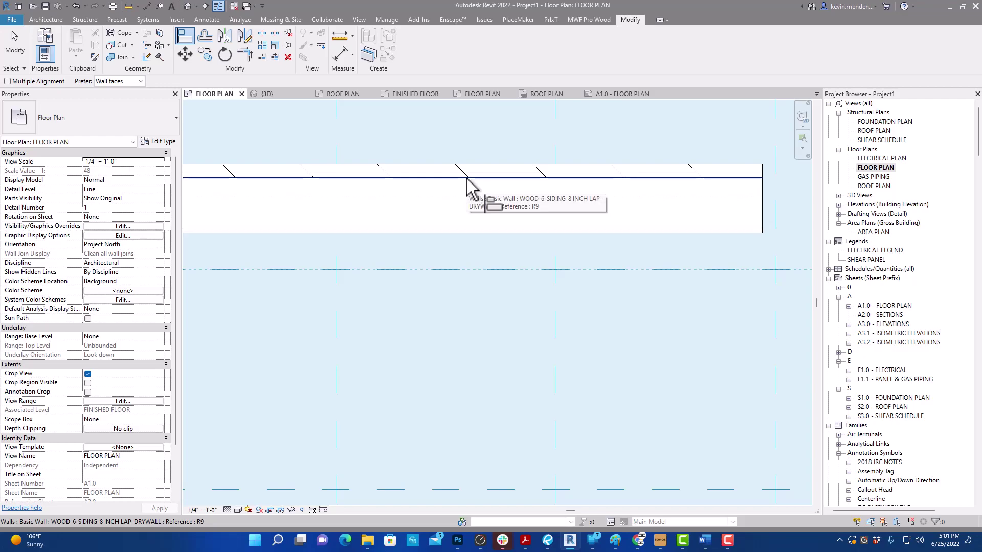
{"action": "scroll", "coordinate": [472, 186], "scroll_direction": "down", "scroll_amount": 4}
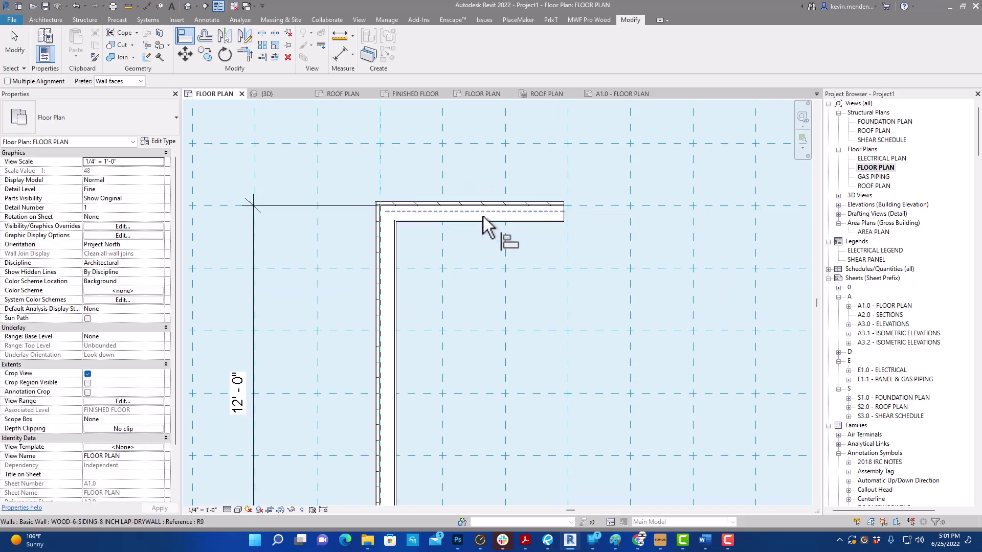